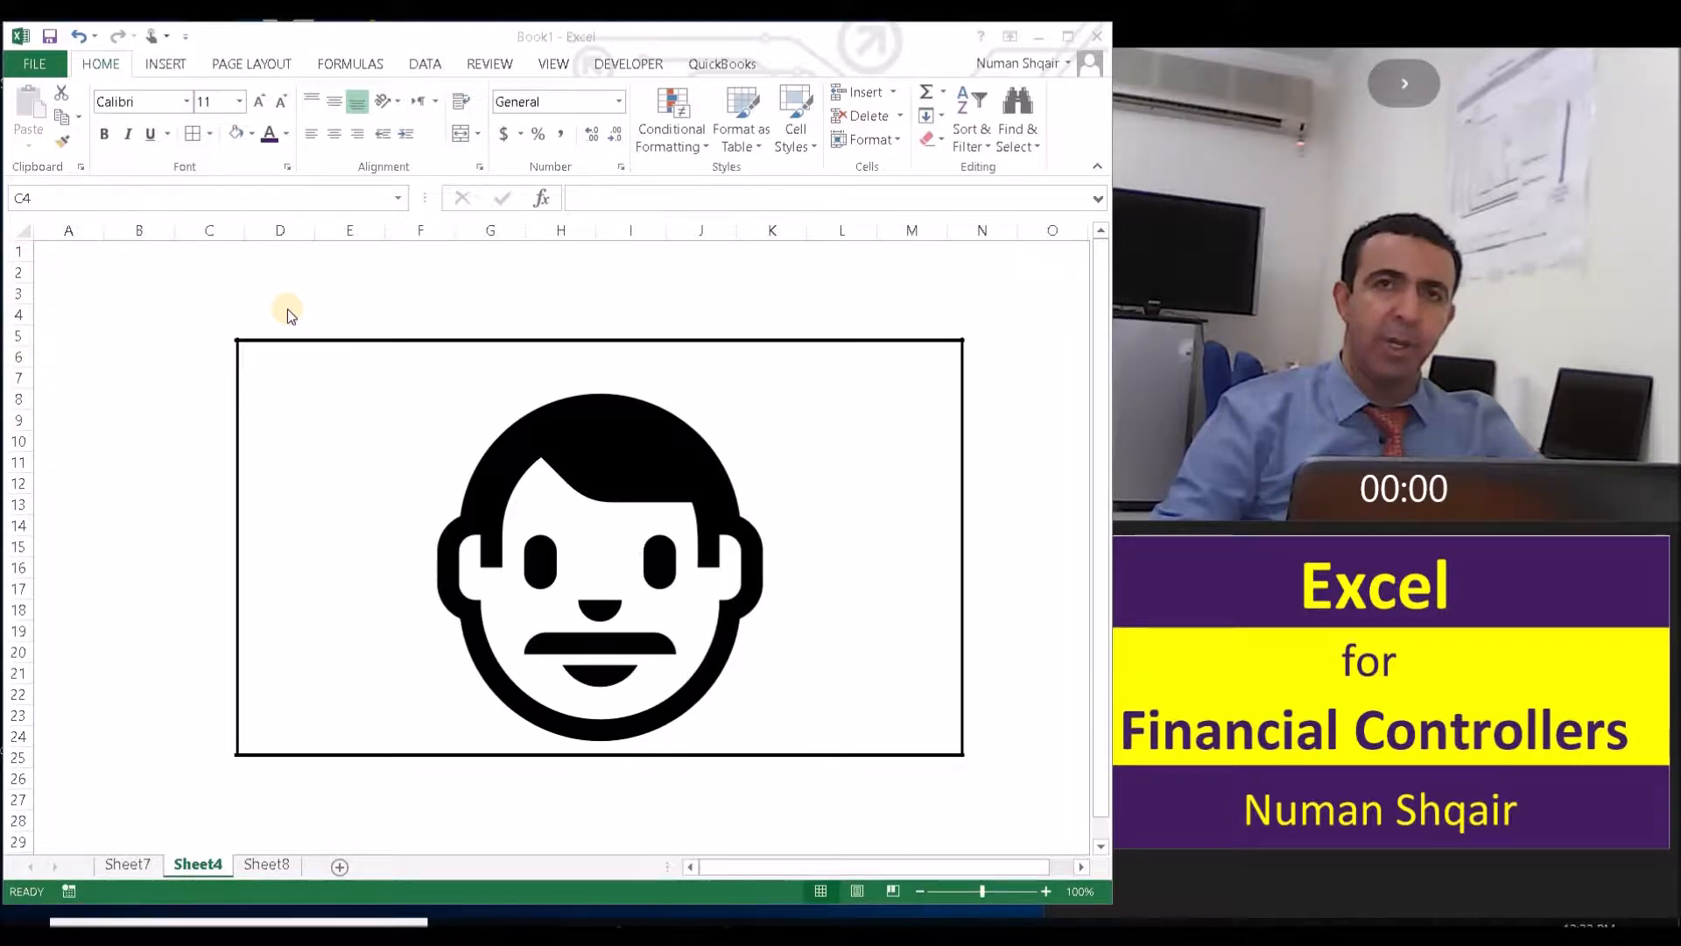
- Switch to Sheet7 and enter a first name in cell D4
click(197, 305)
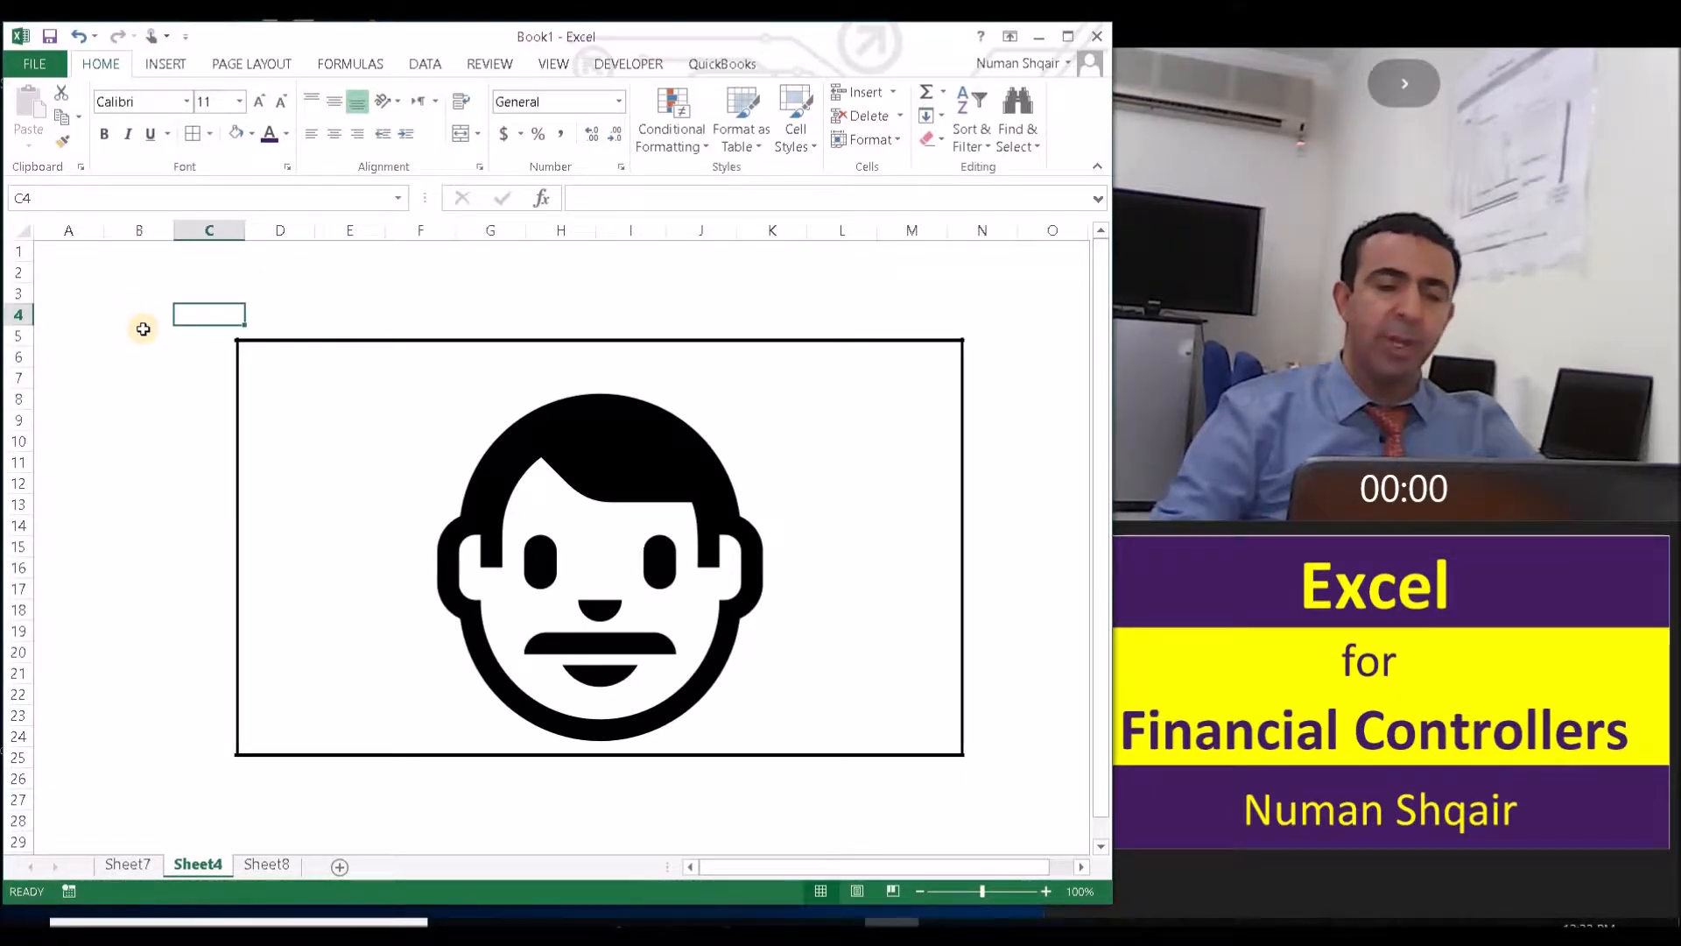
click(124, 867)
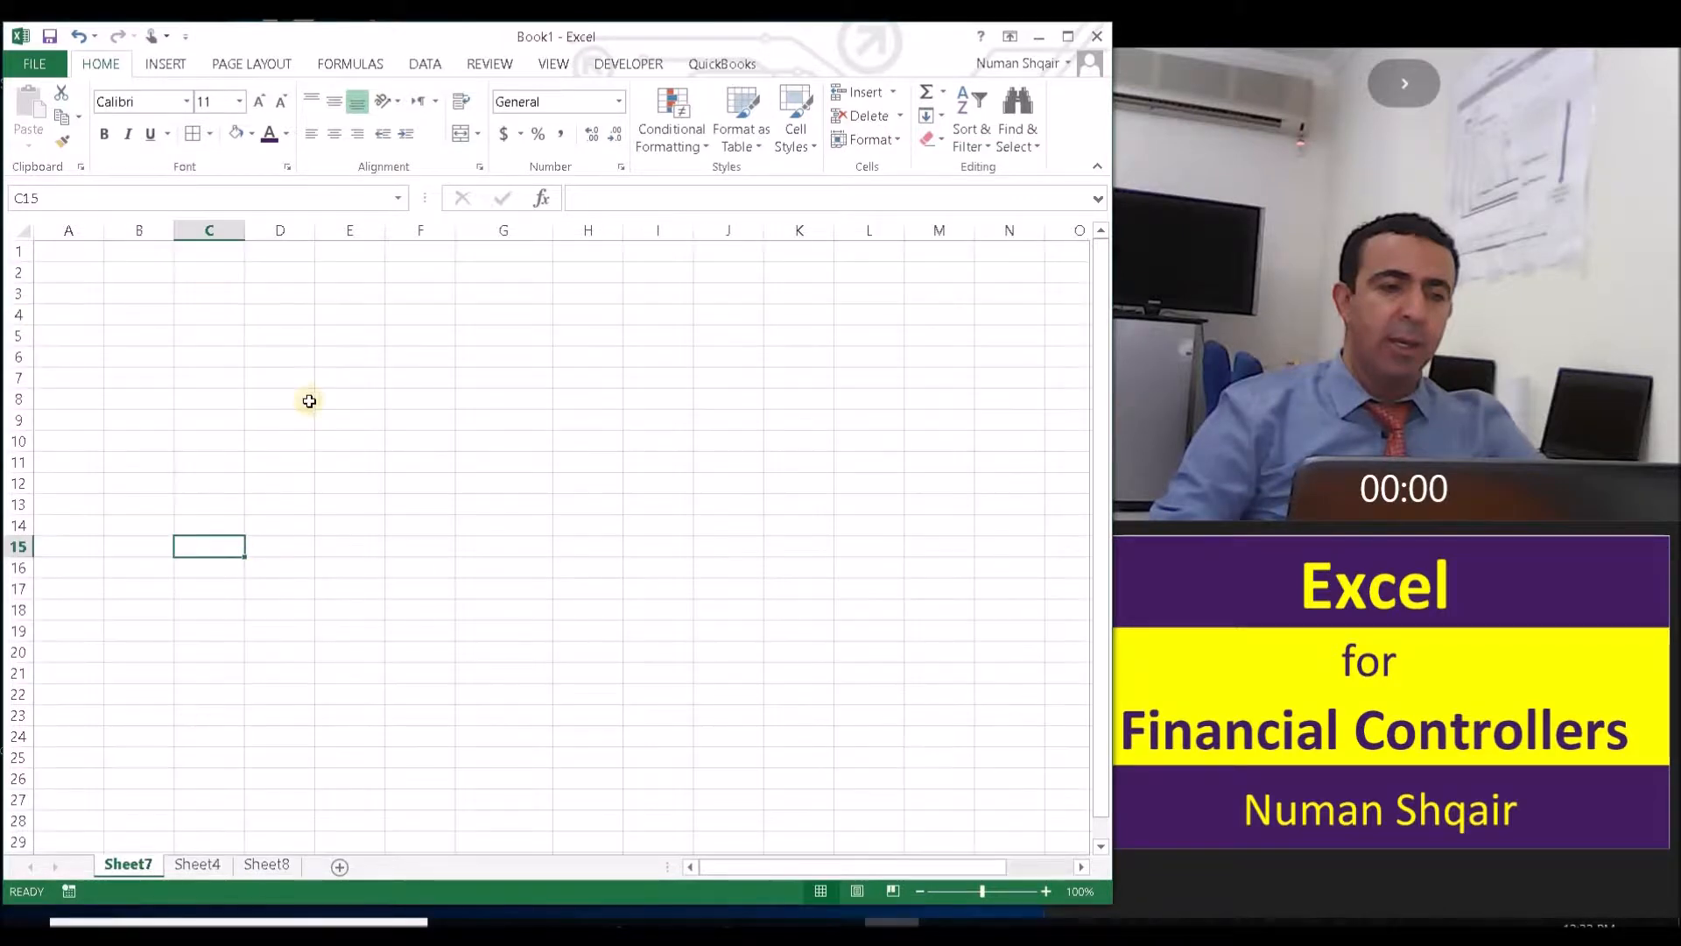
click(144, 275)
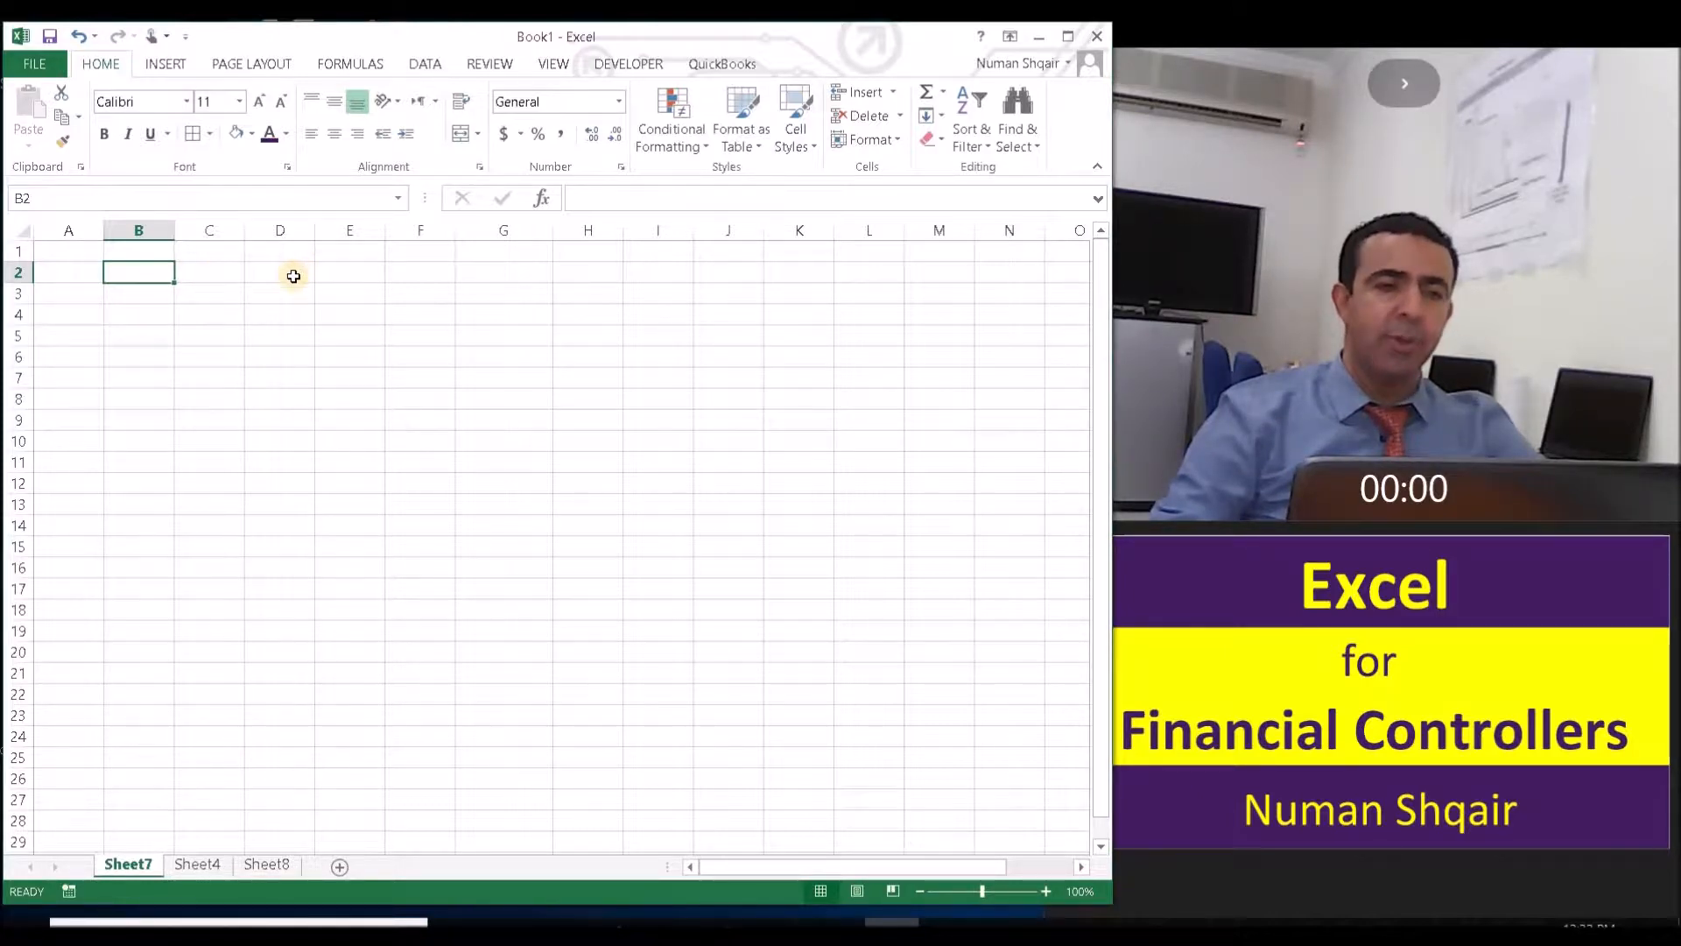
click(219, 294)
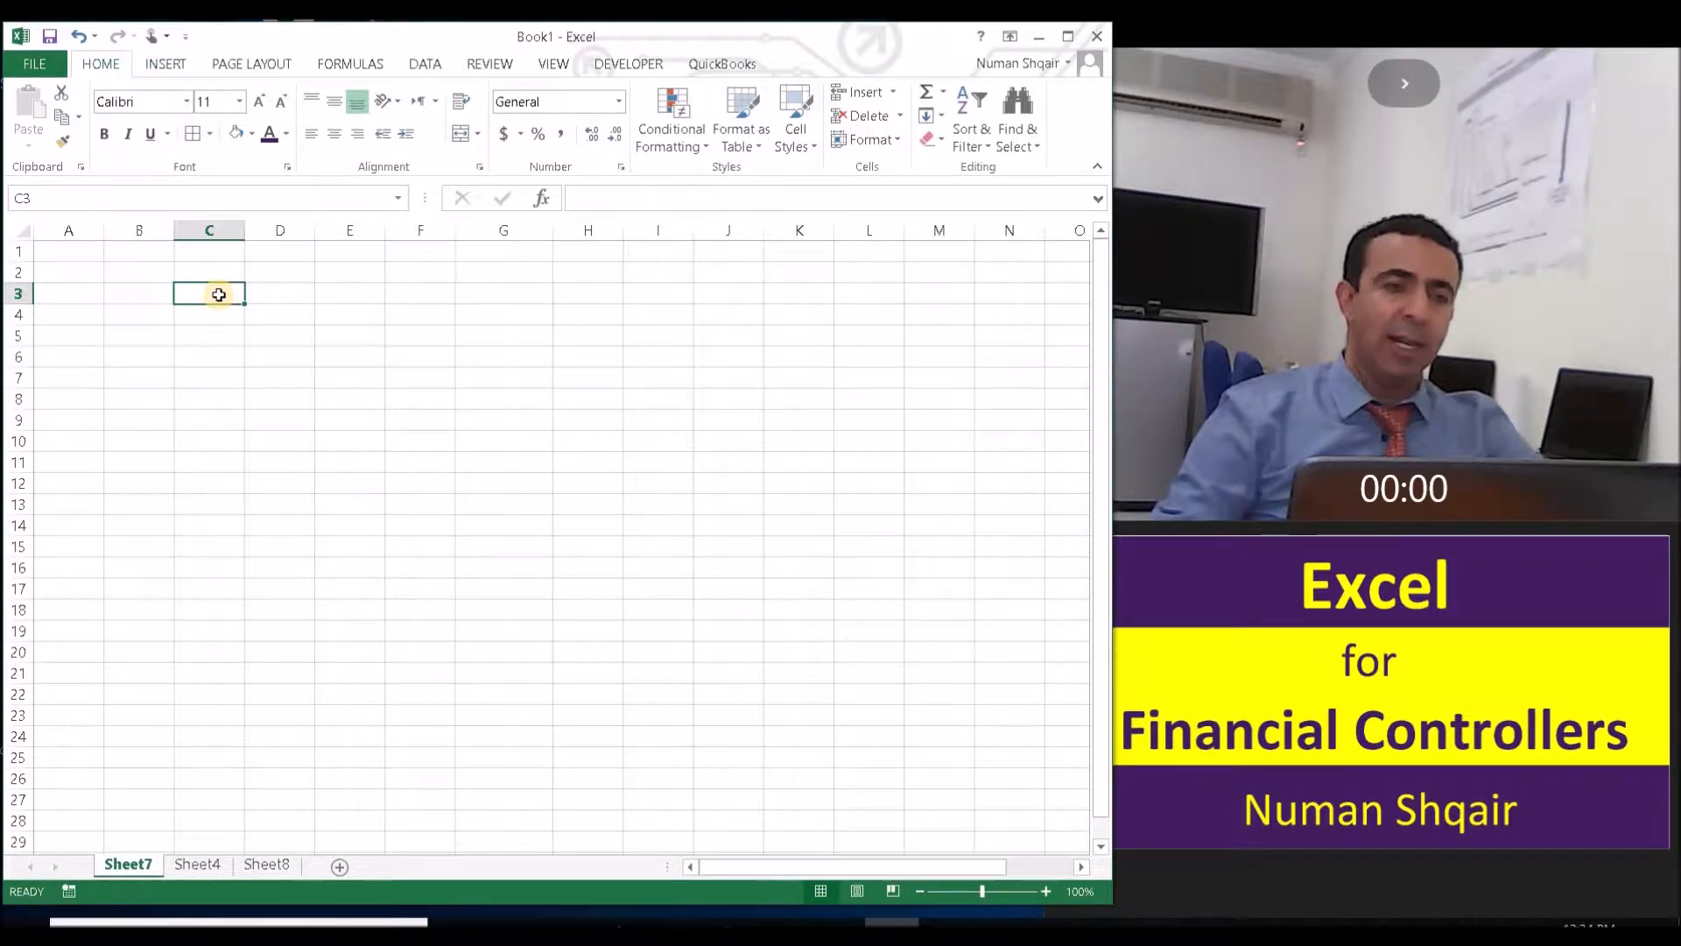
click(279, 277)
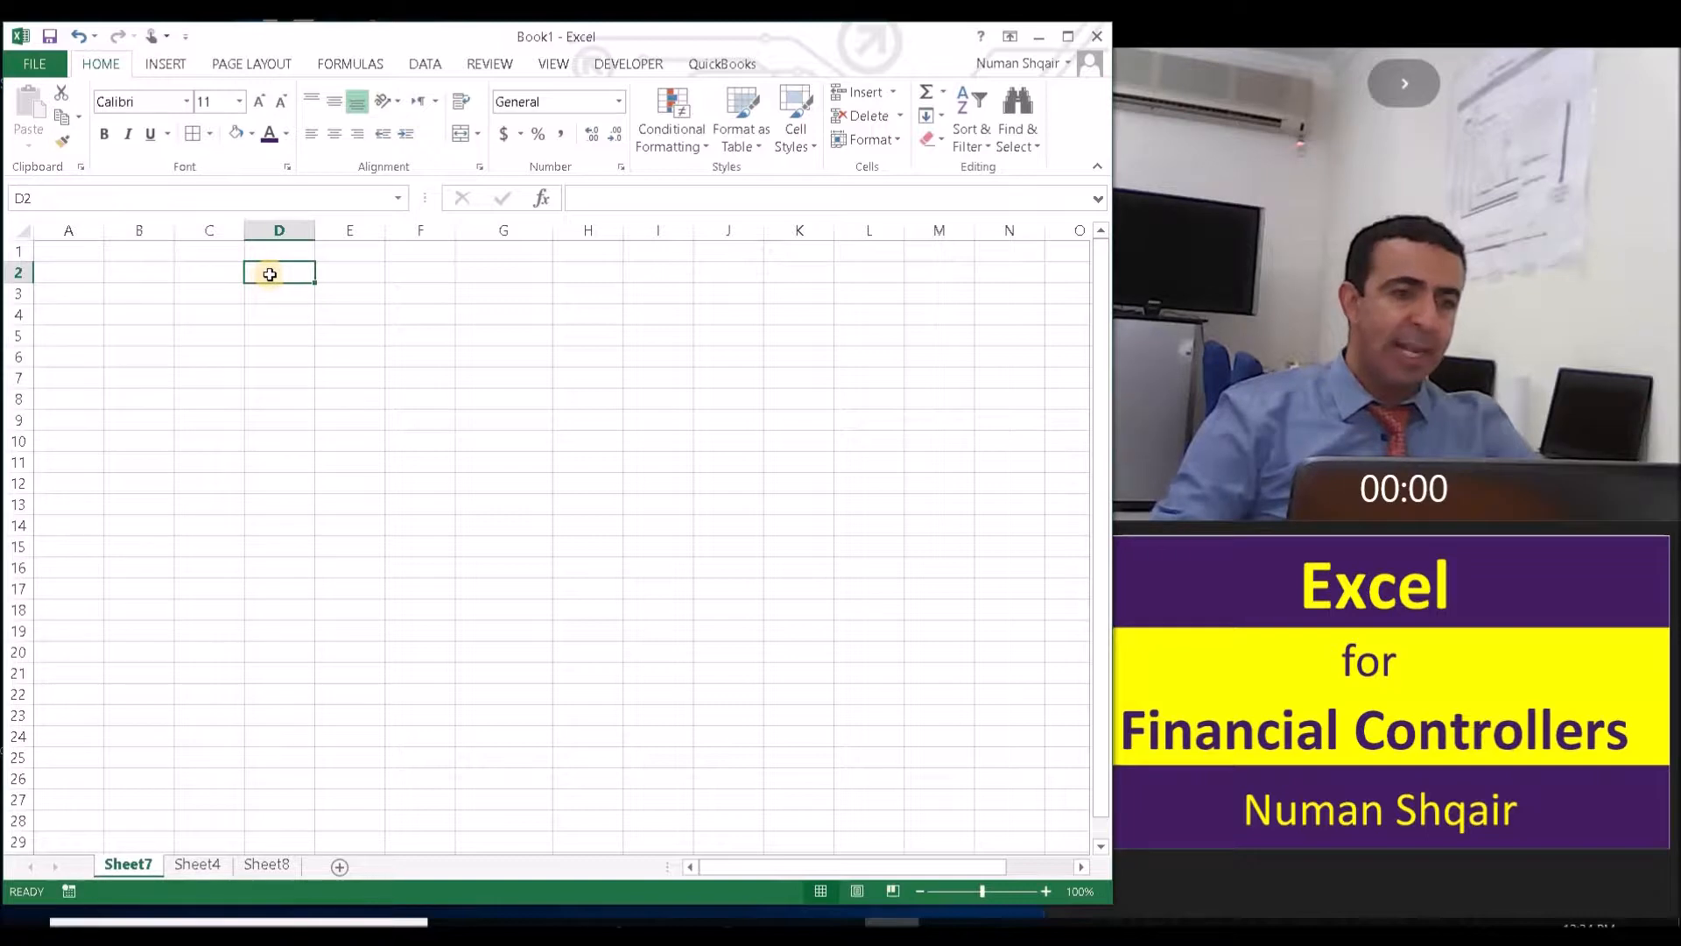
click(284, 295)
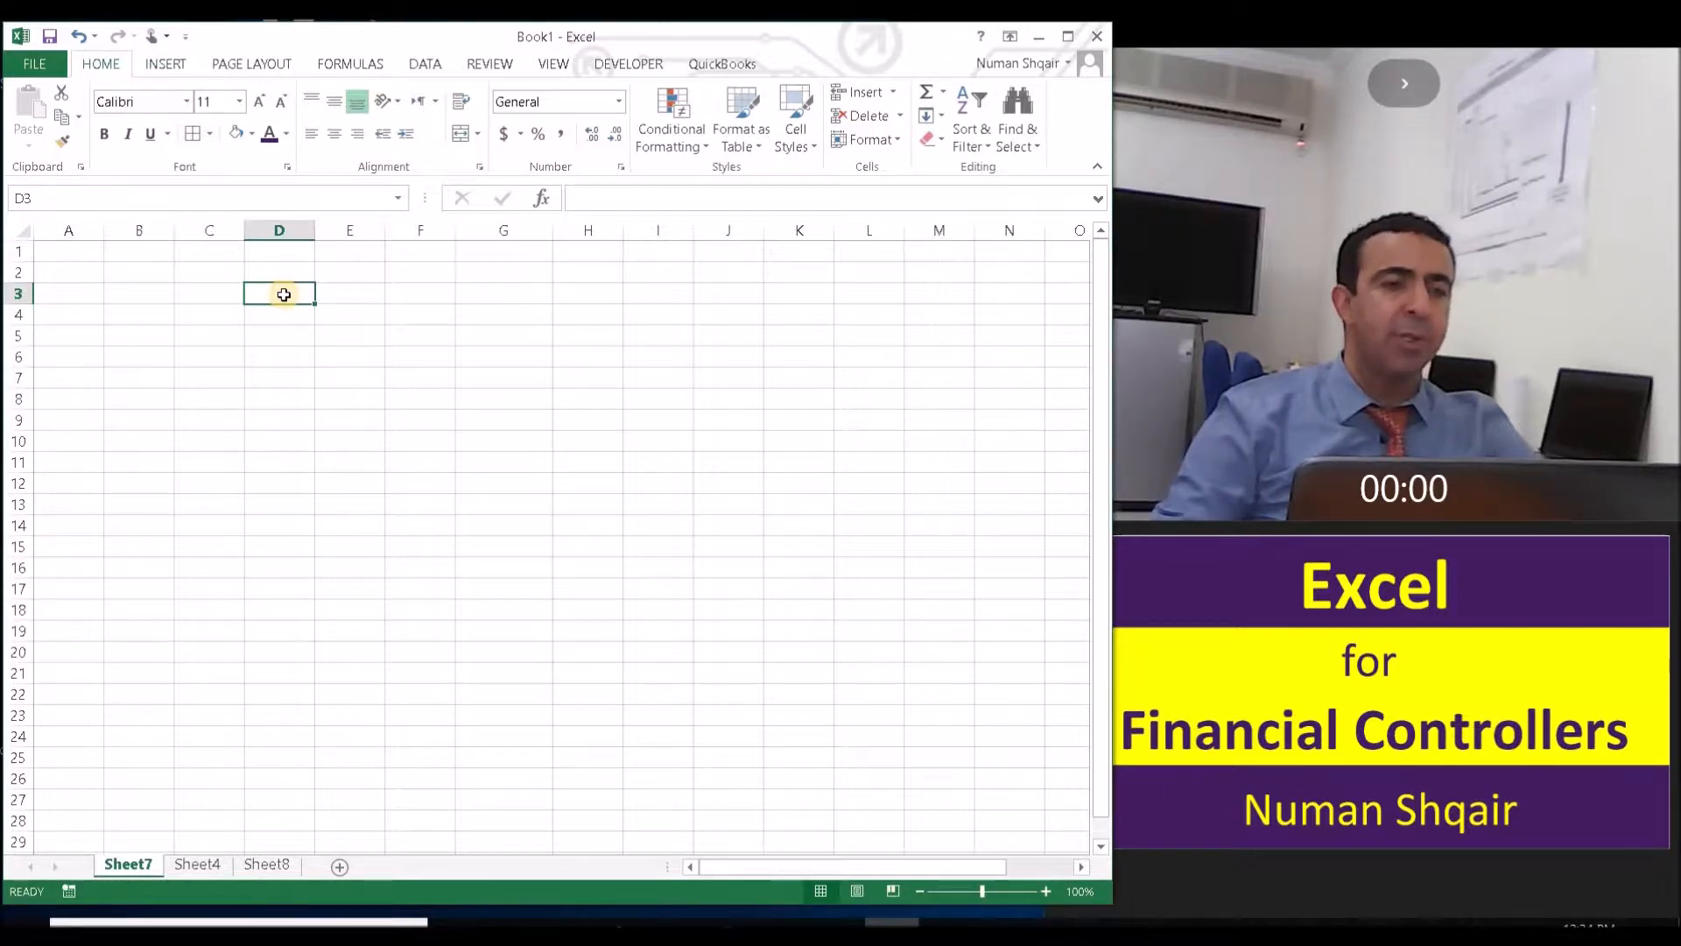
click(274, 316)
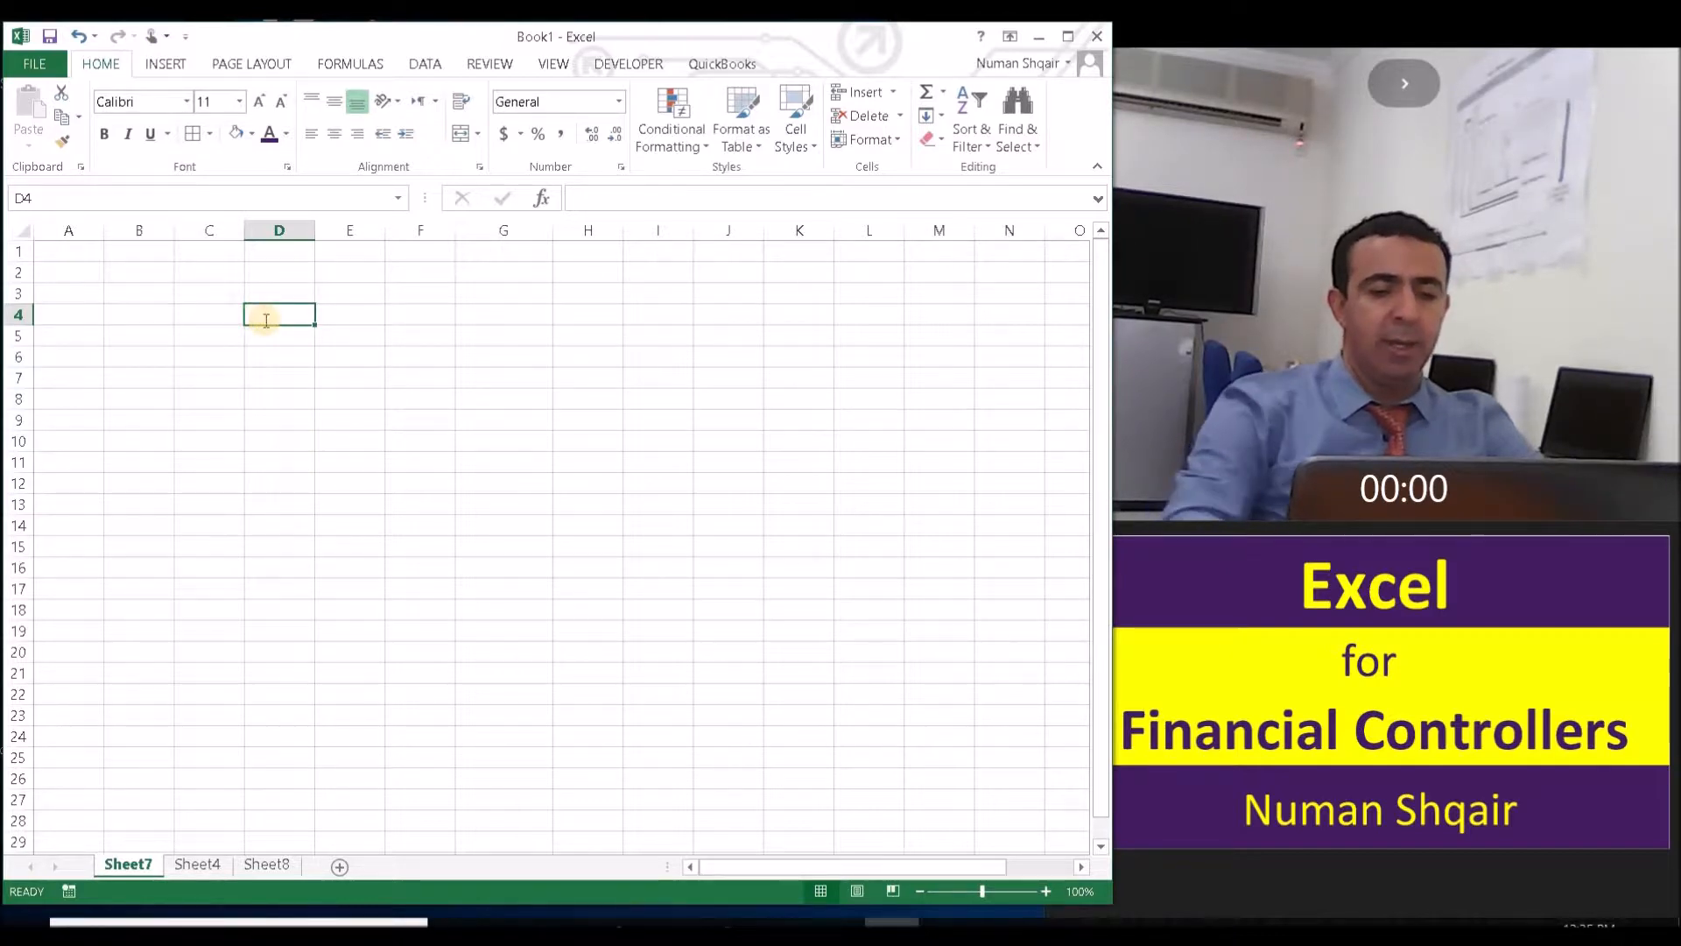
key(Return)
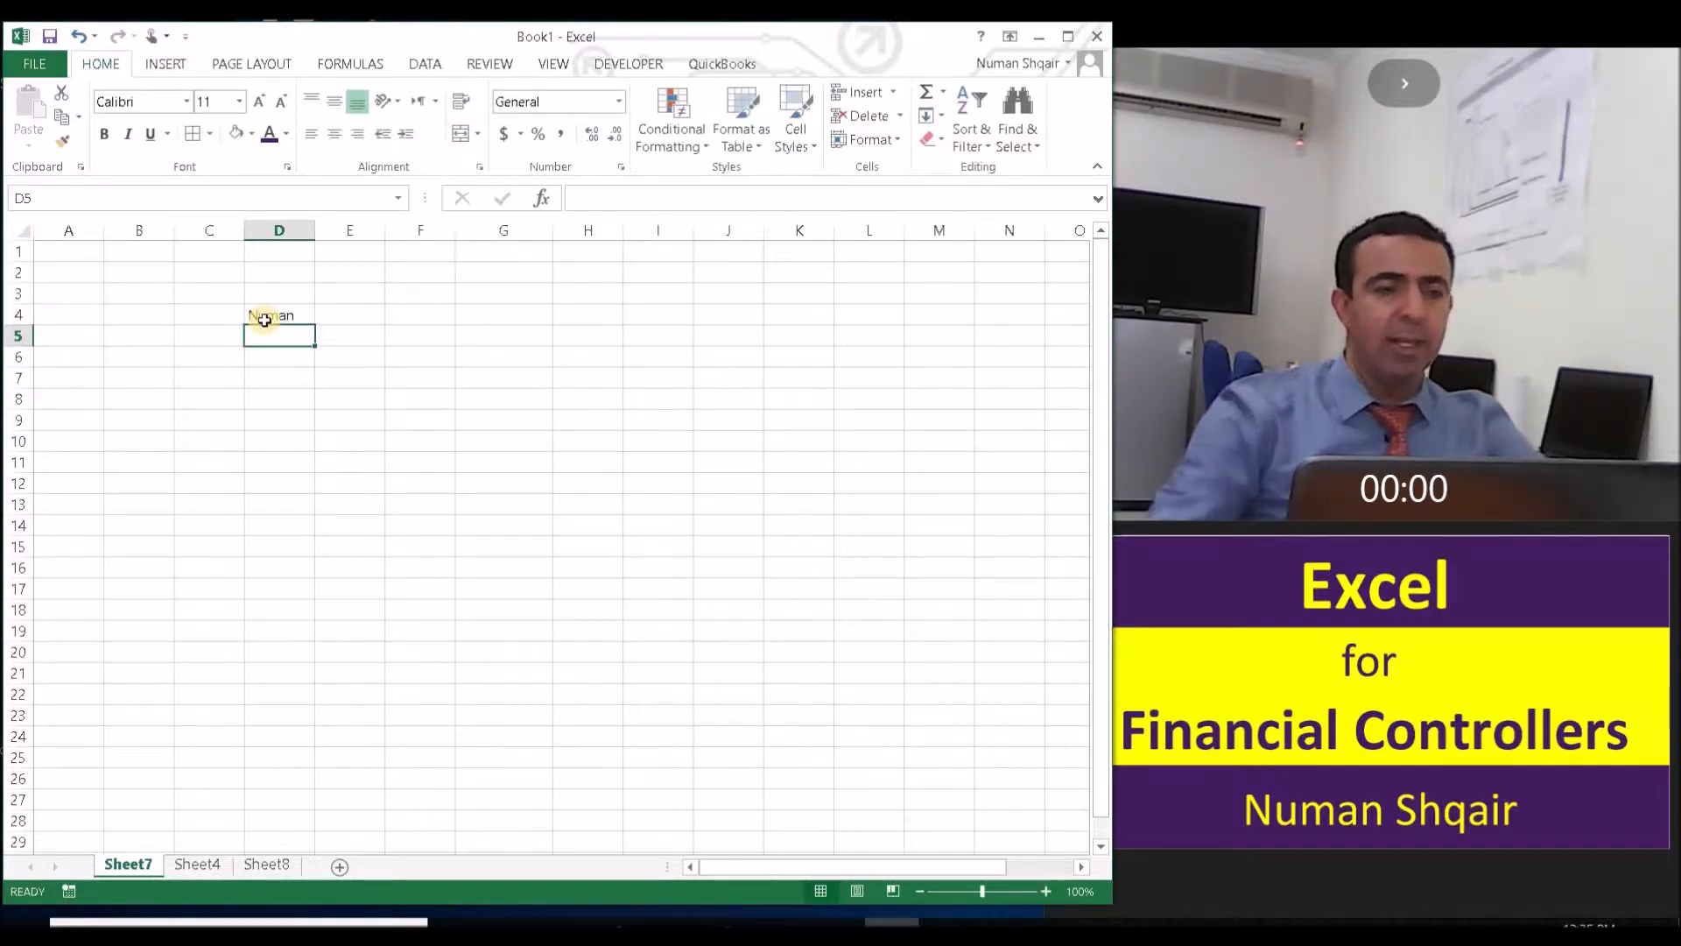
- Move the name from D4 to cell A1 and fill it across row 1 to column I
click(273, 317)
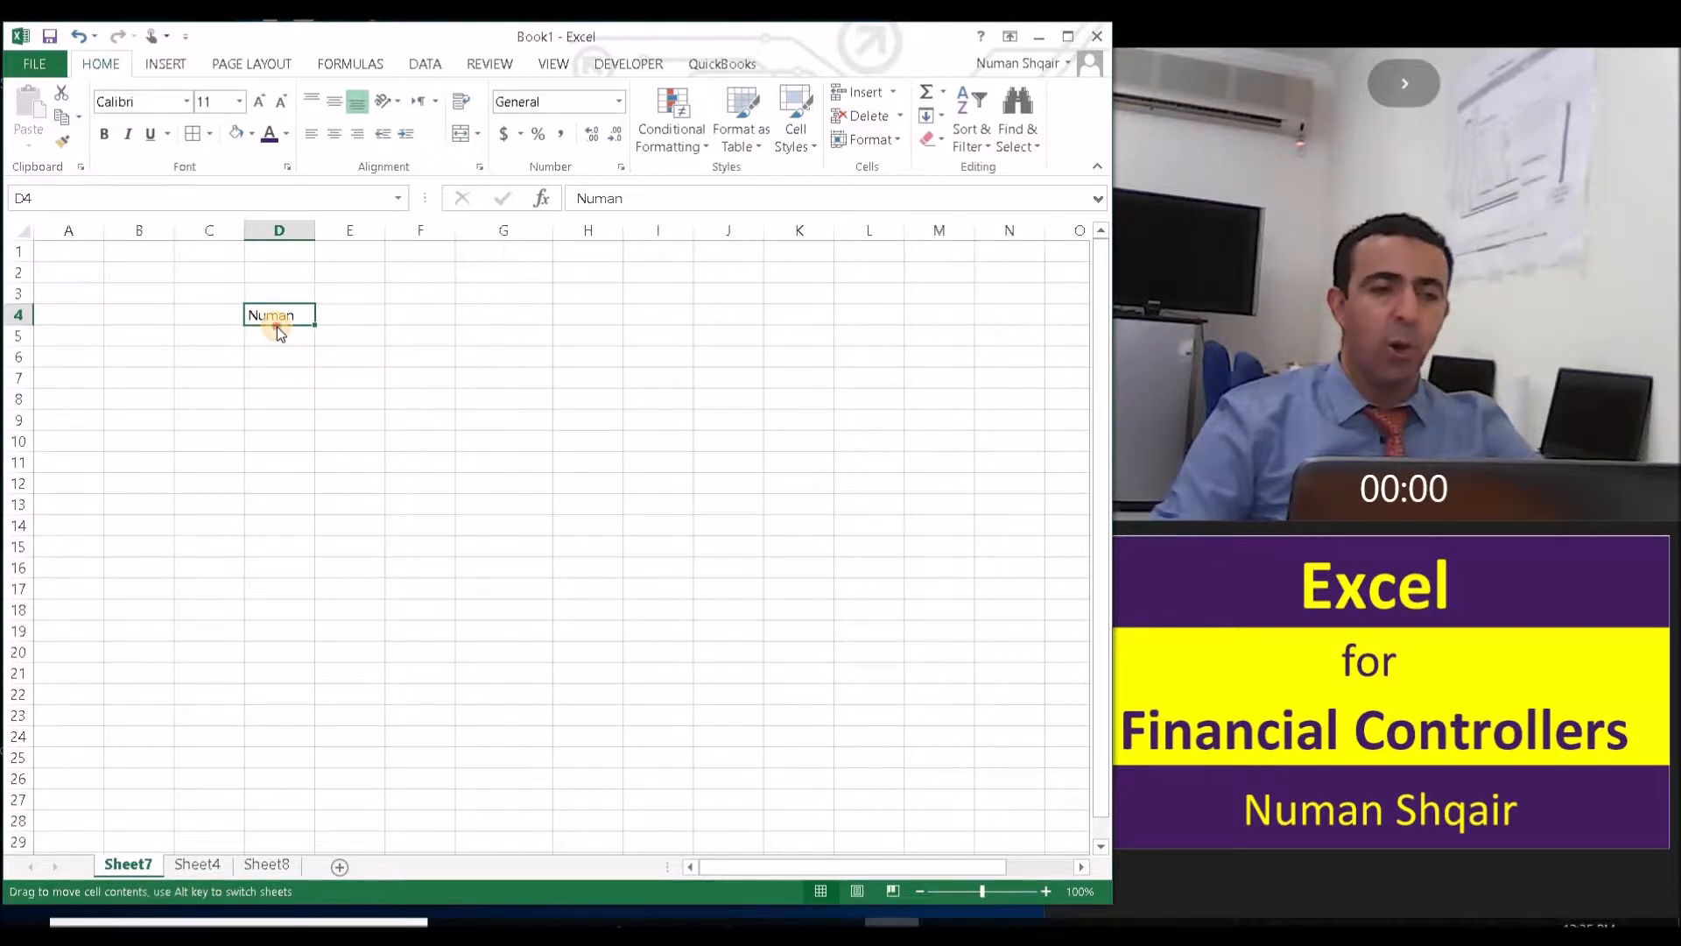
drag(277, 328, 91, 251)
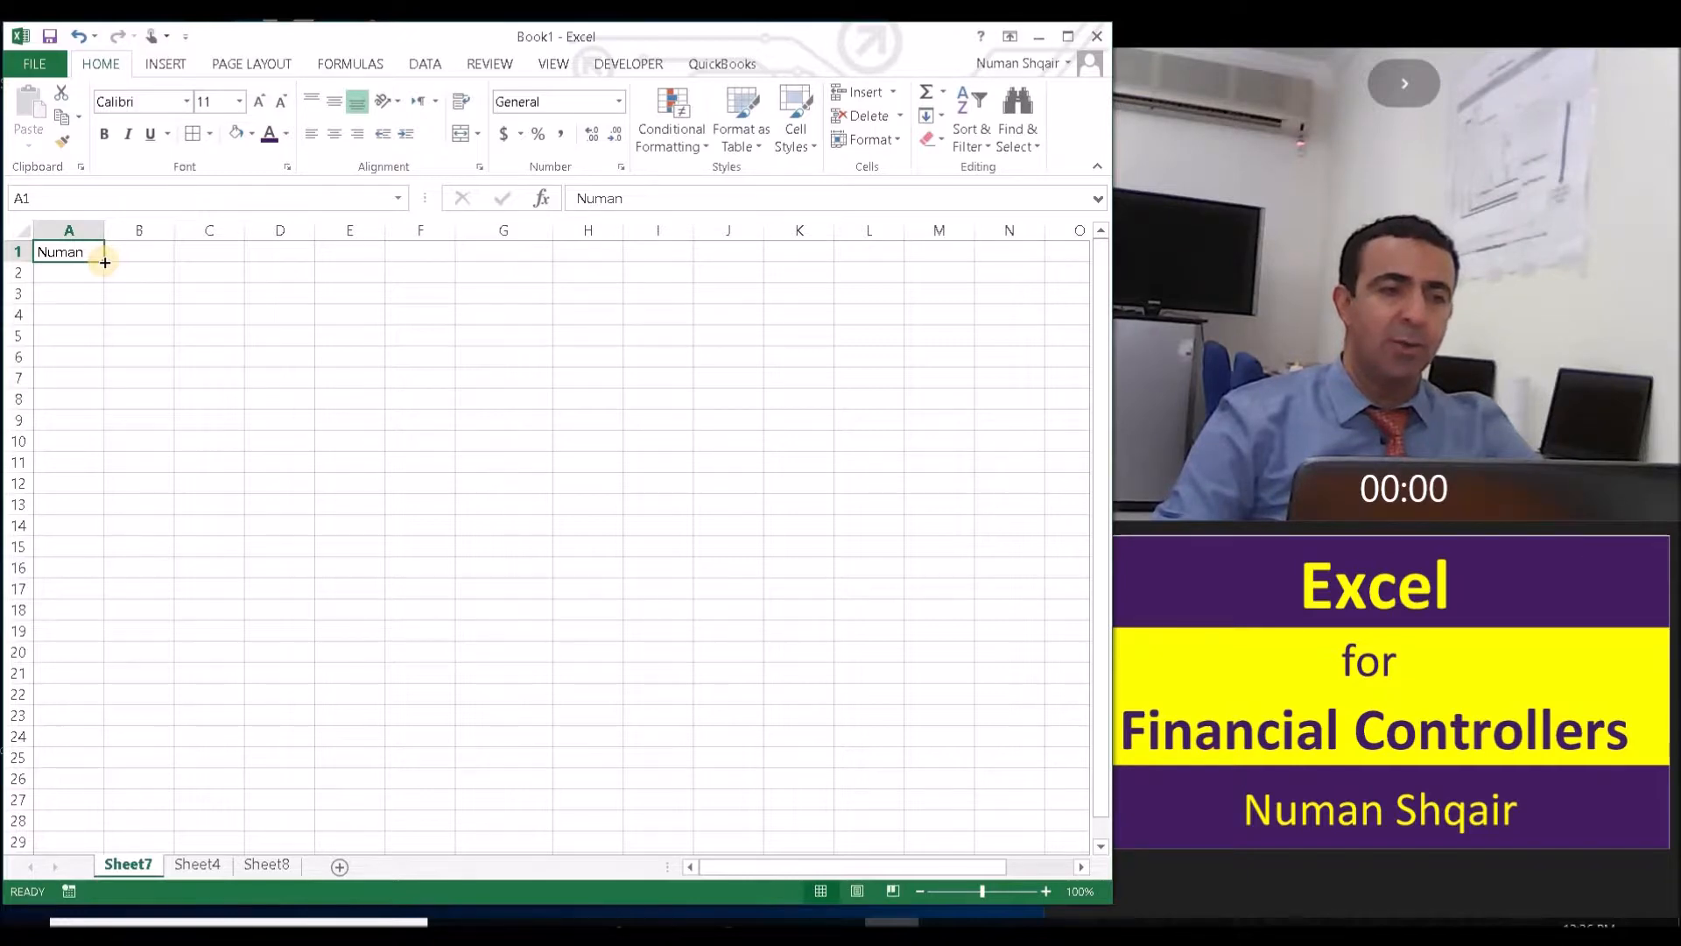
drag(105, 262, 680, 250)
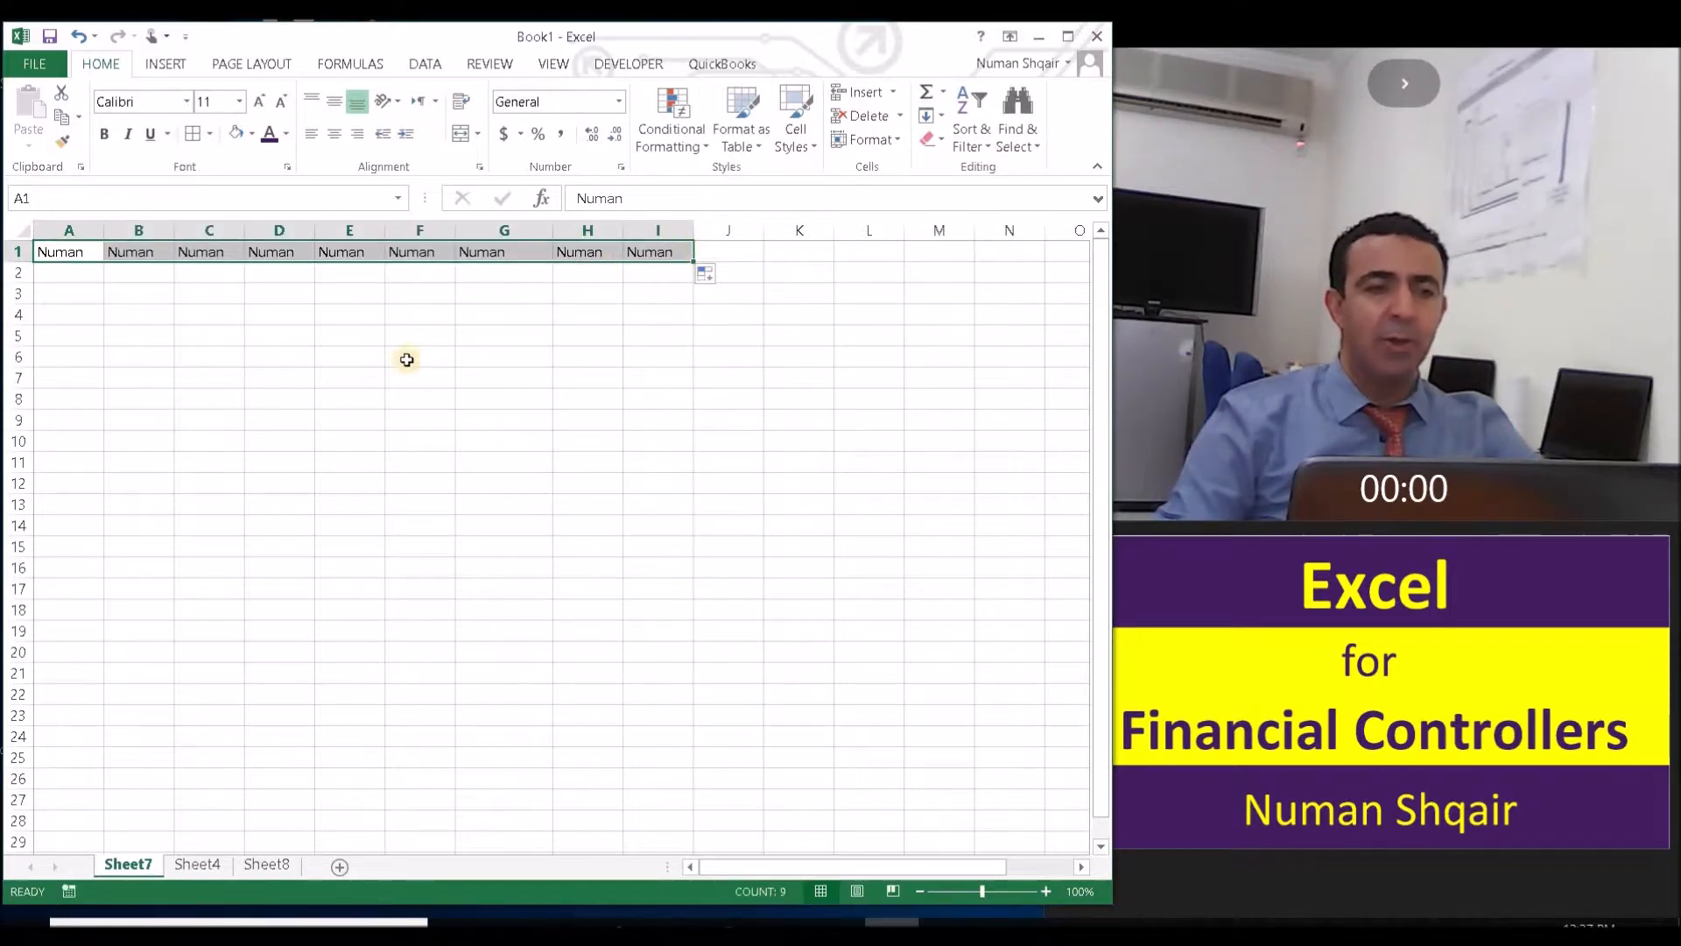
- Move the range A1:I1 down to row 5 and fill it down through row 17
click(70, 251)
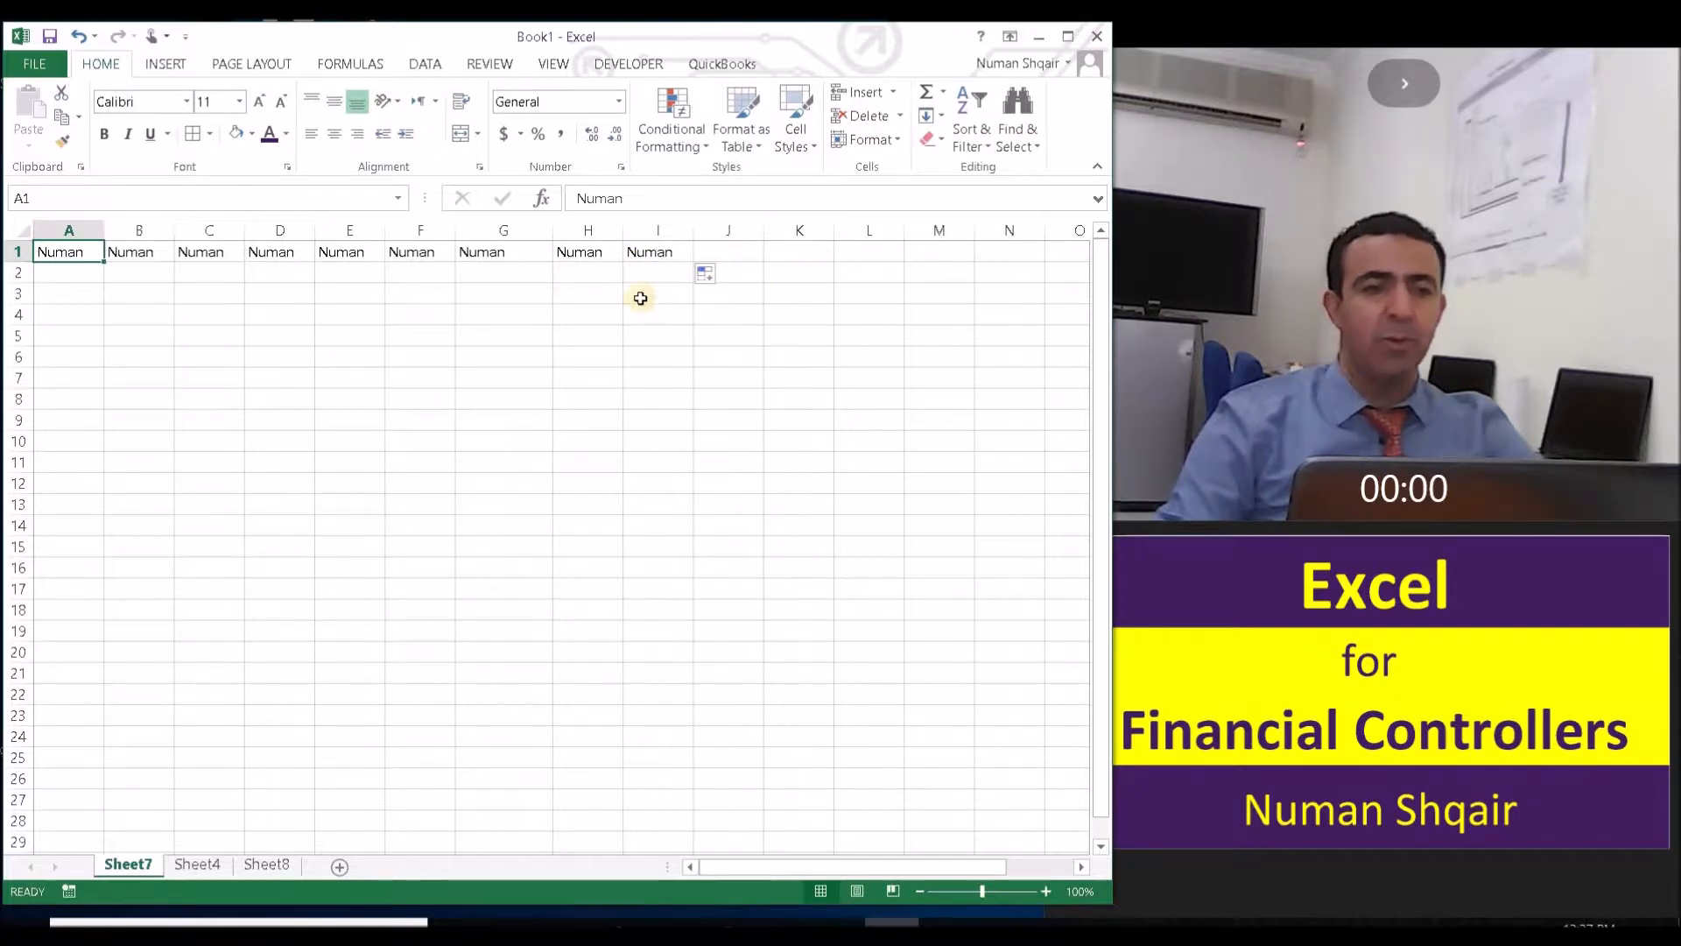
drag(73, 251, 665, 252)
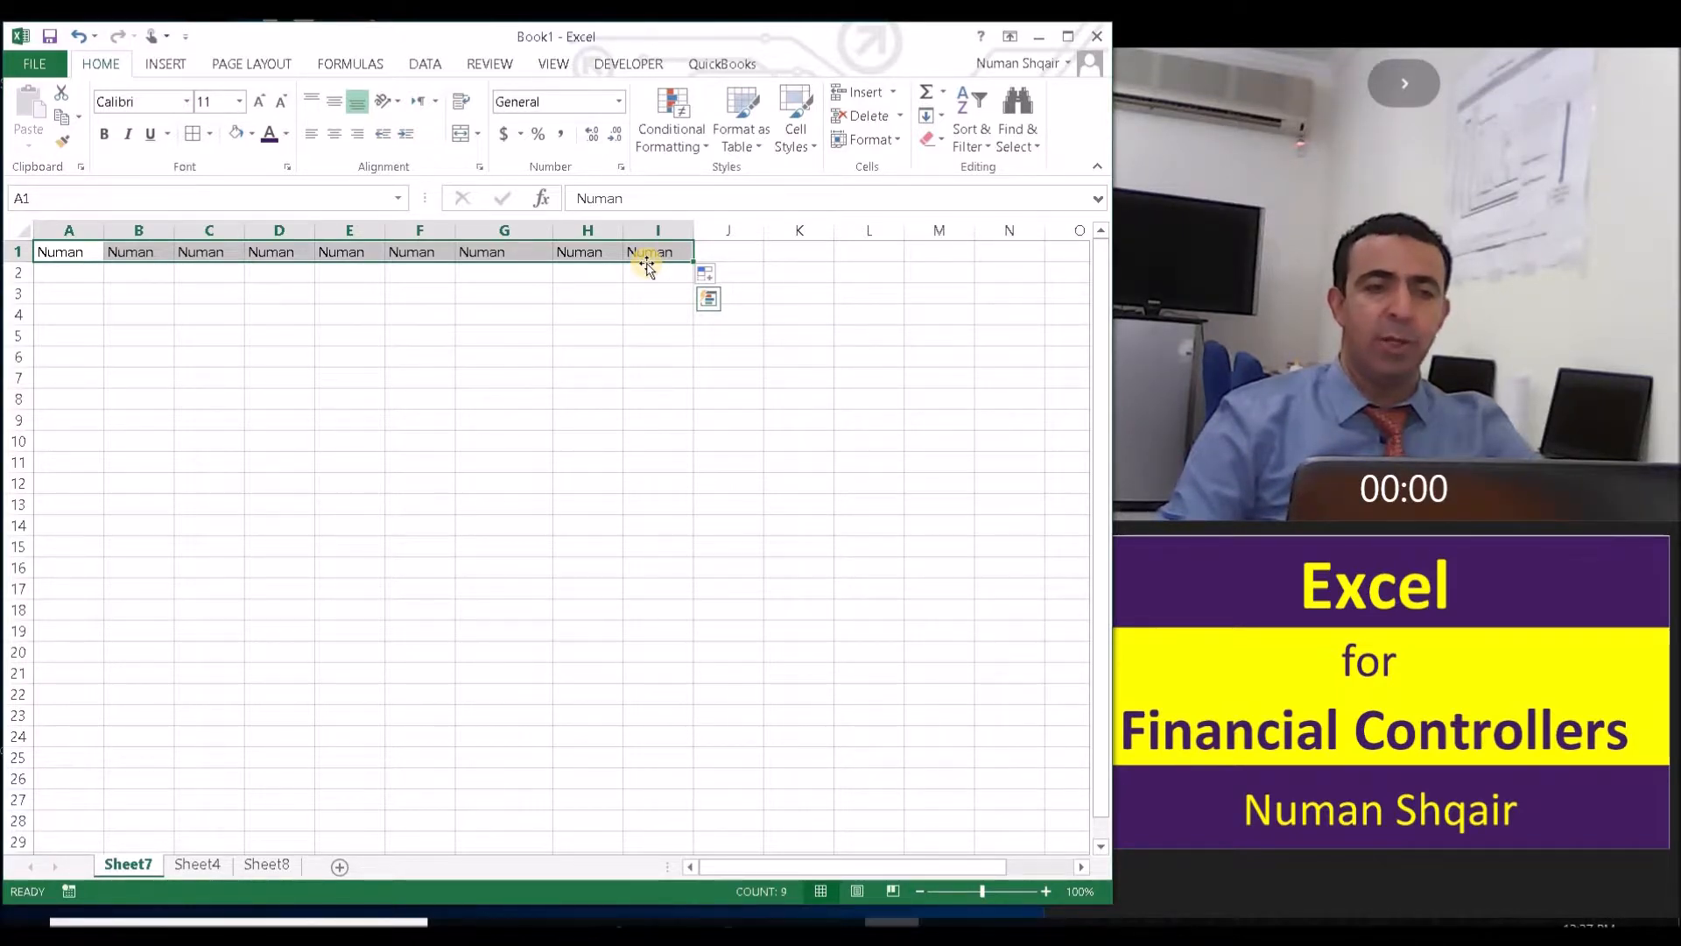
drag(646, 265, 645, 349)
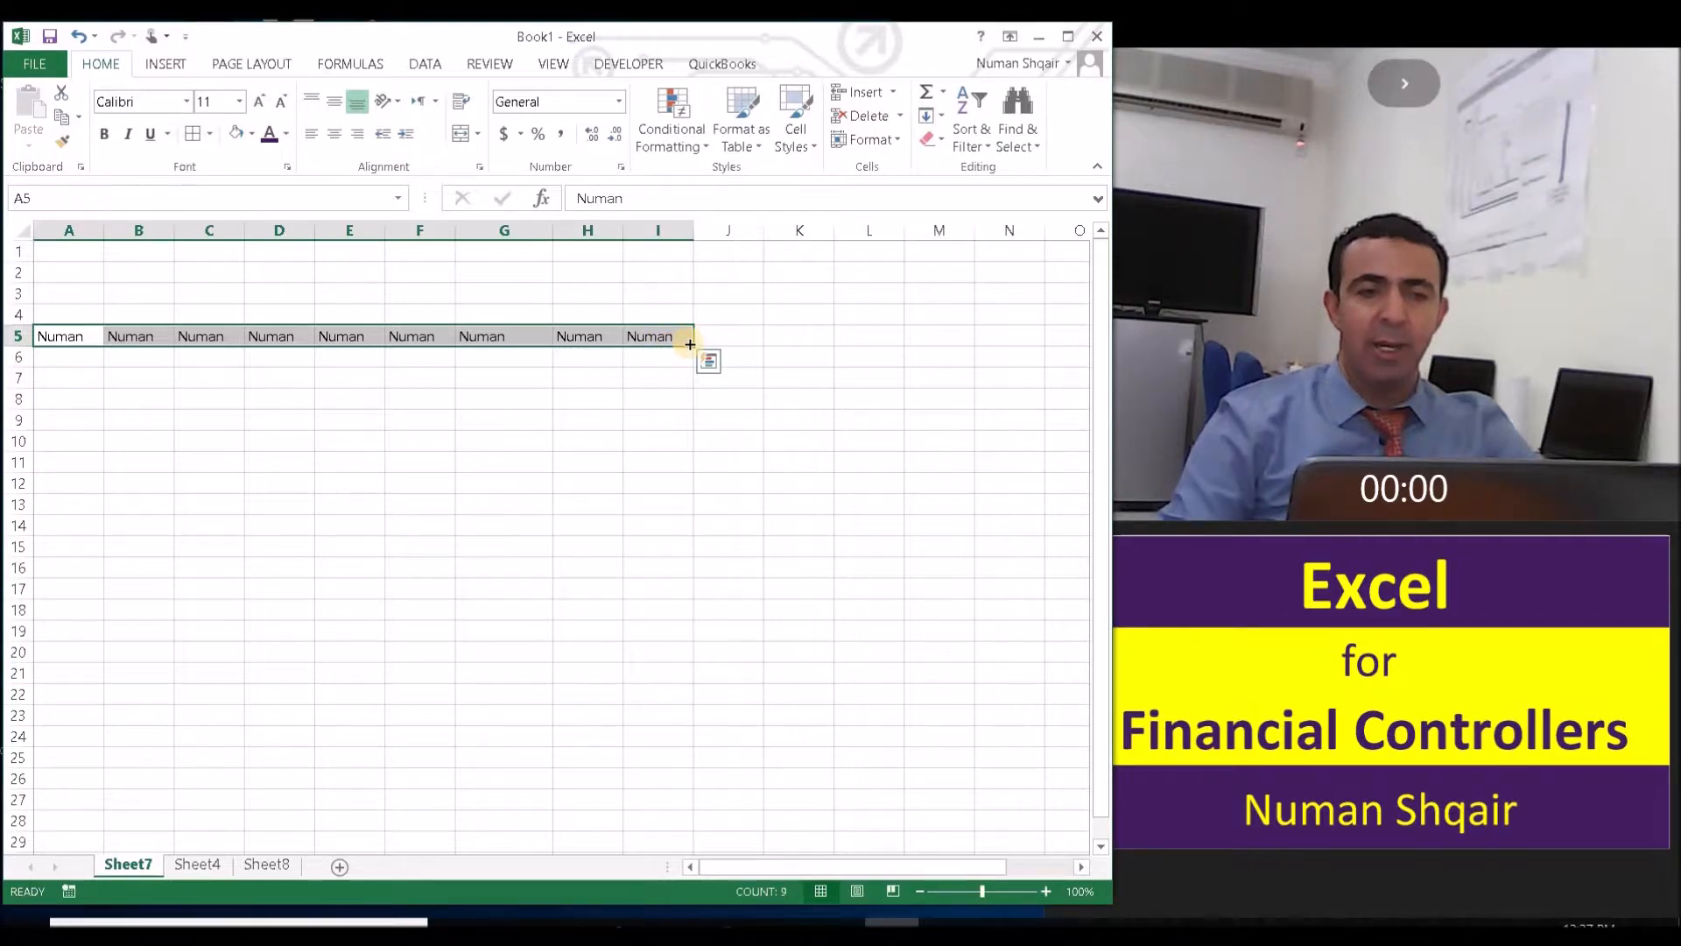
drag(691, 345, 671, 592)
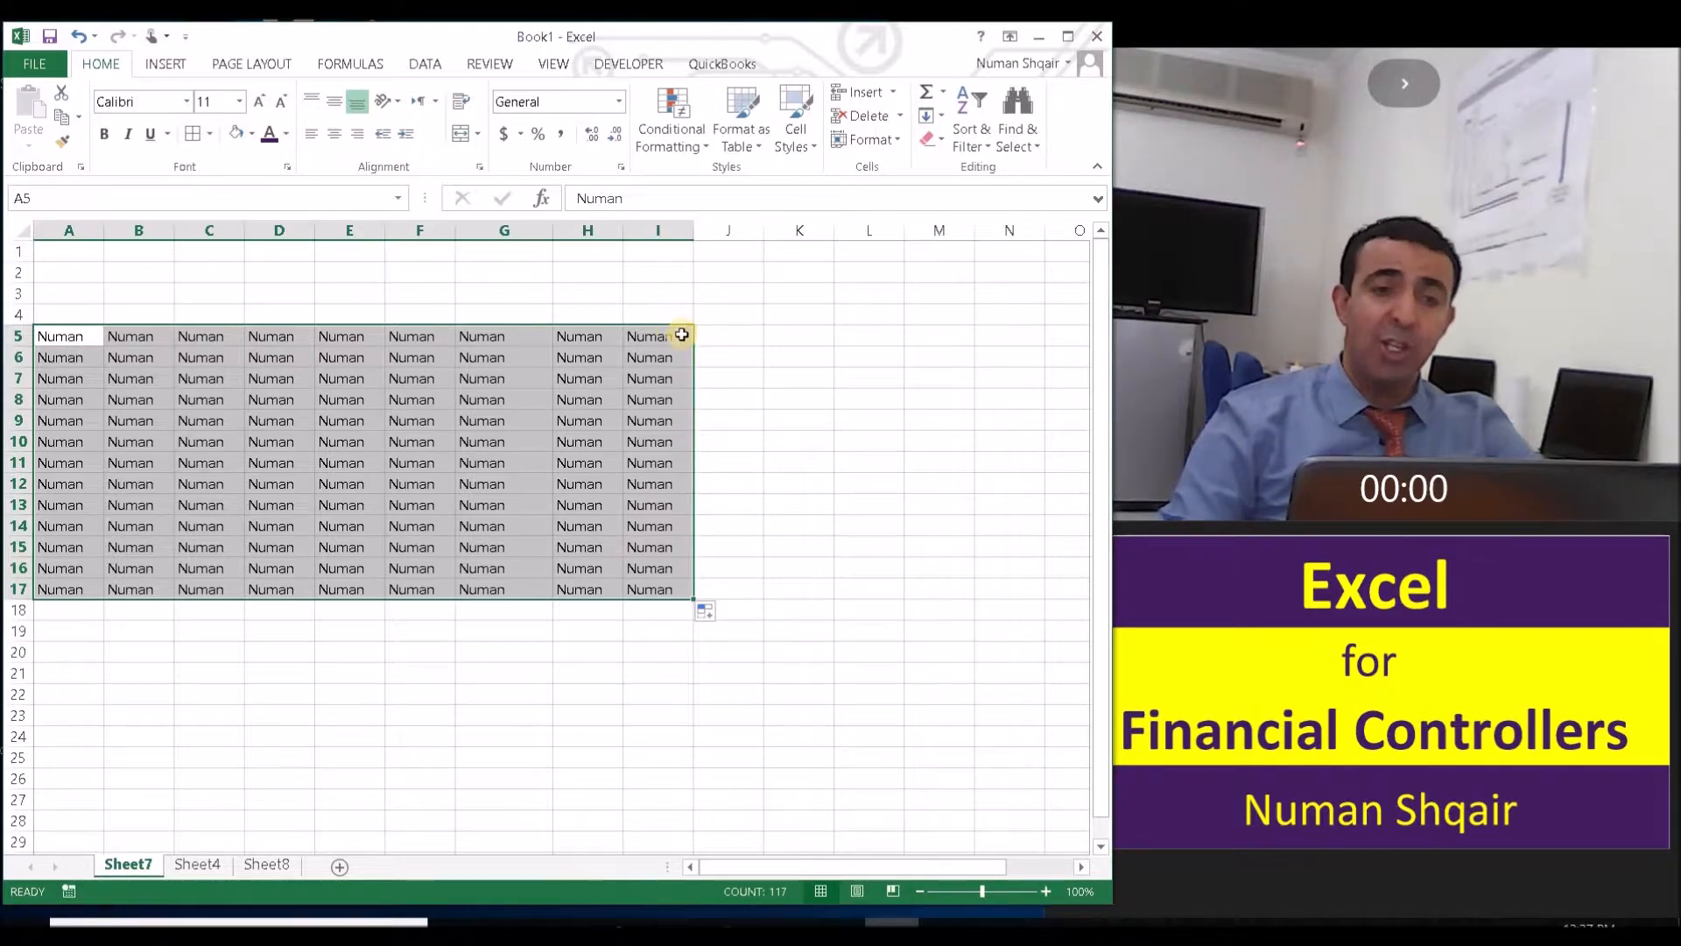
- Select the whole of column H and the whole of row 2
click(623, 292)
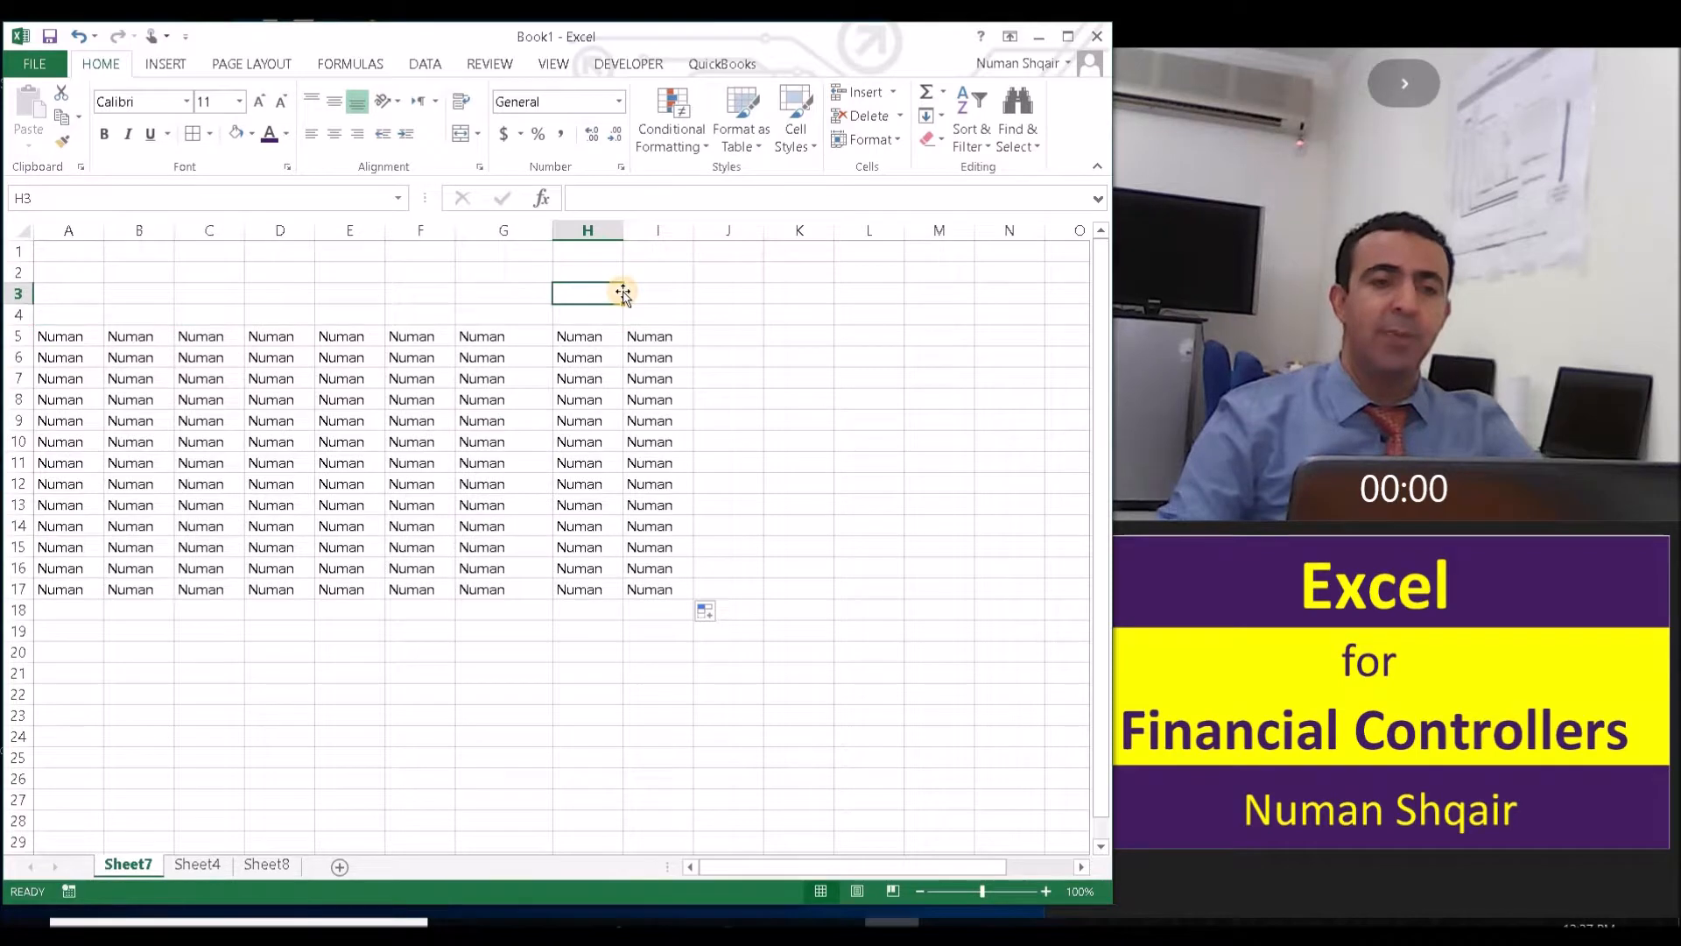
click(603, 228)
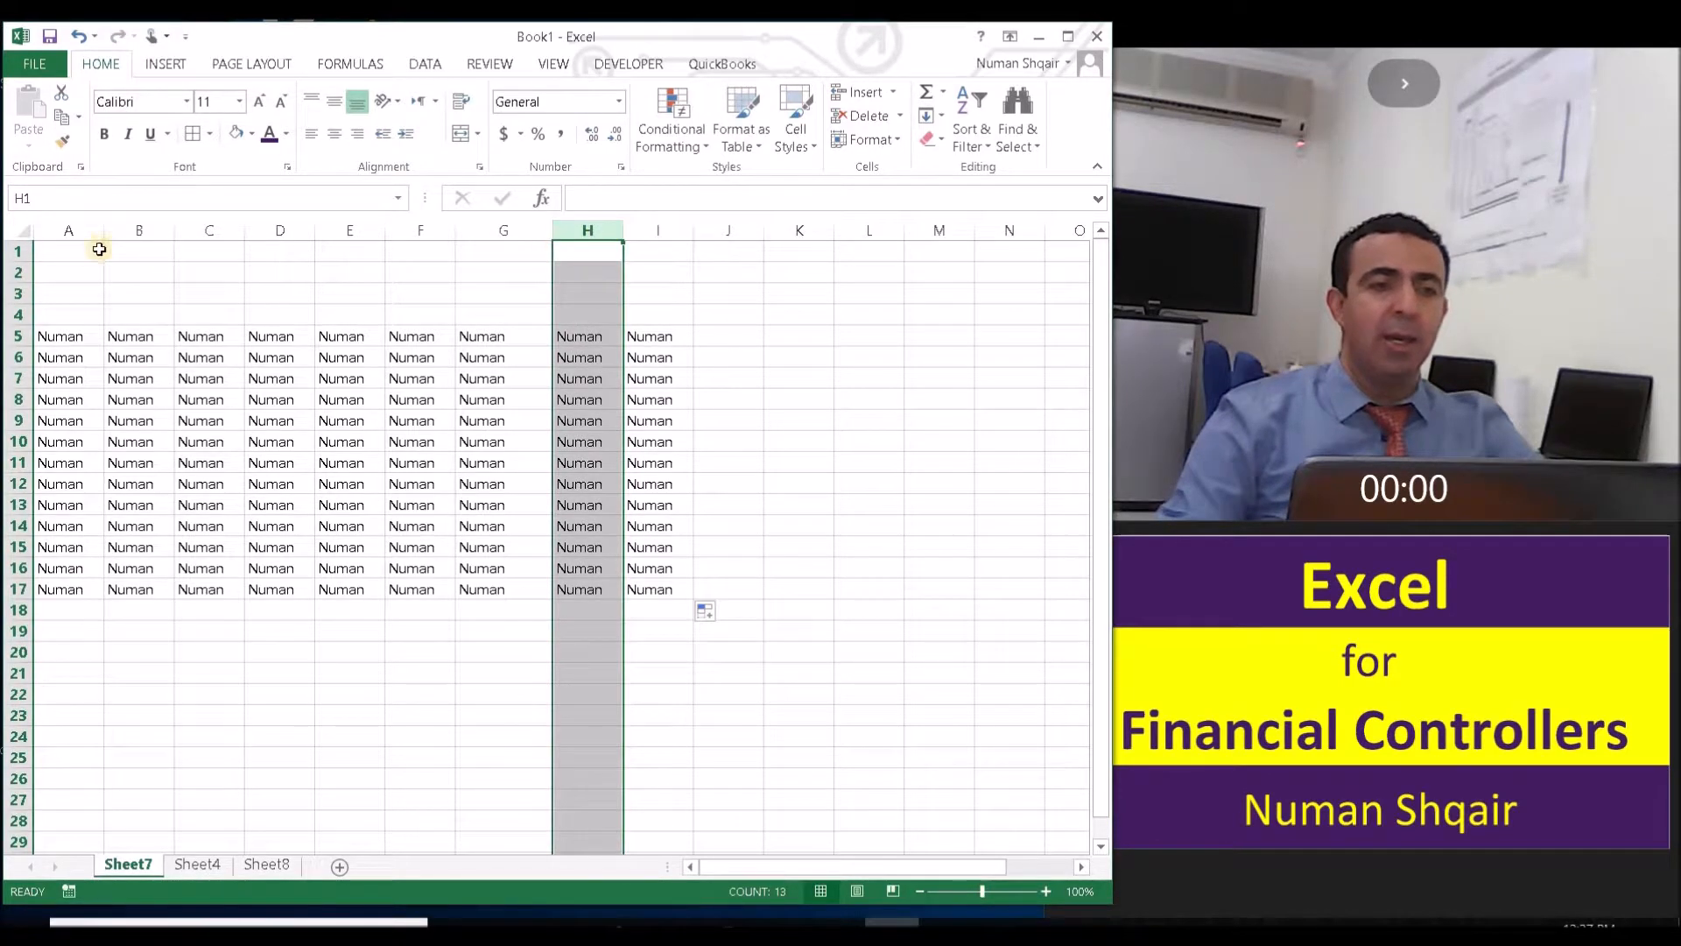
click(17, 271)
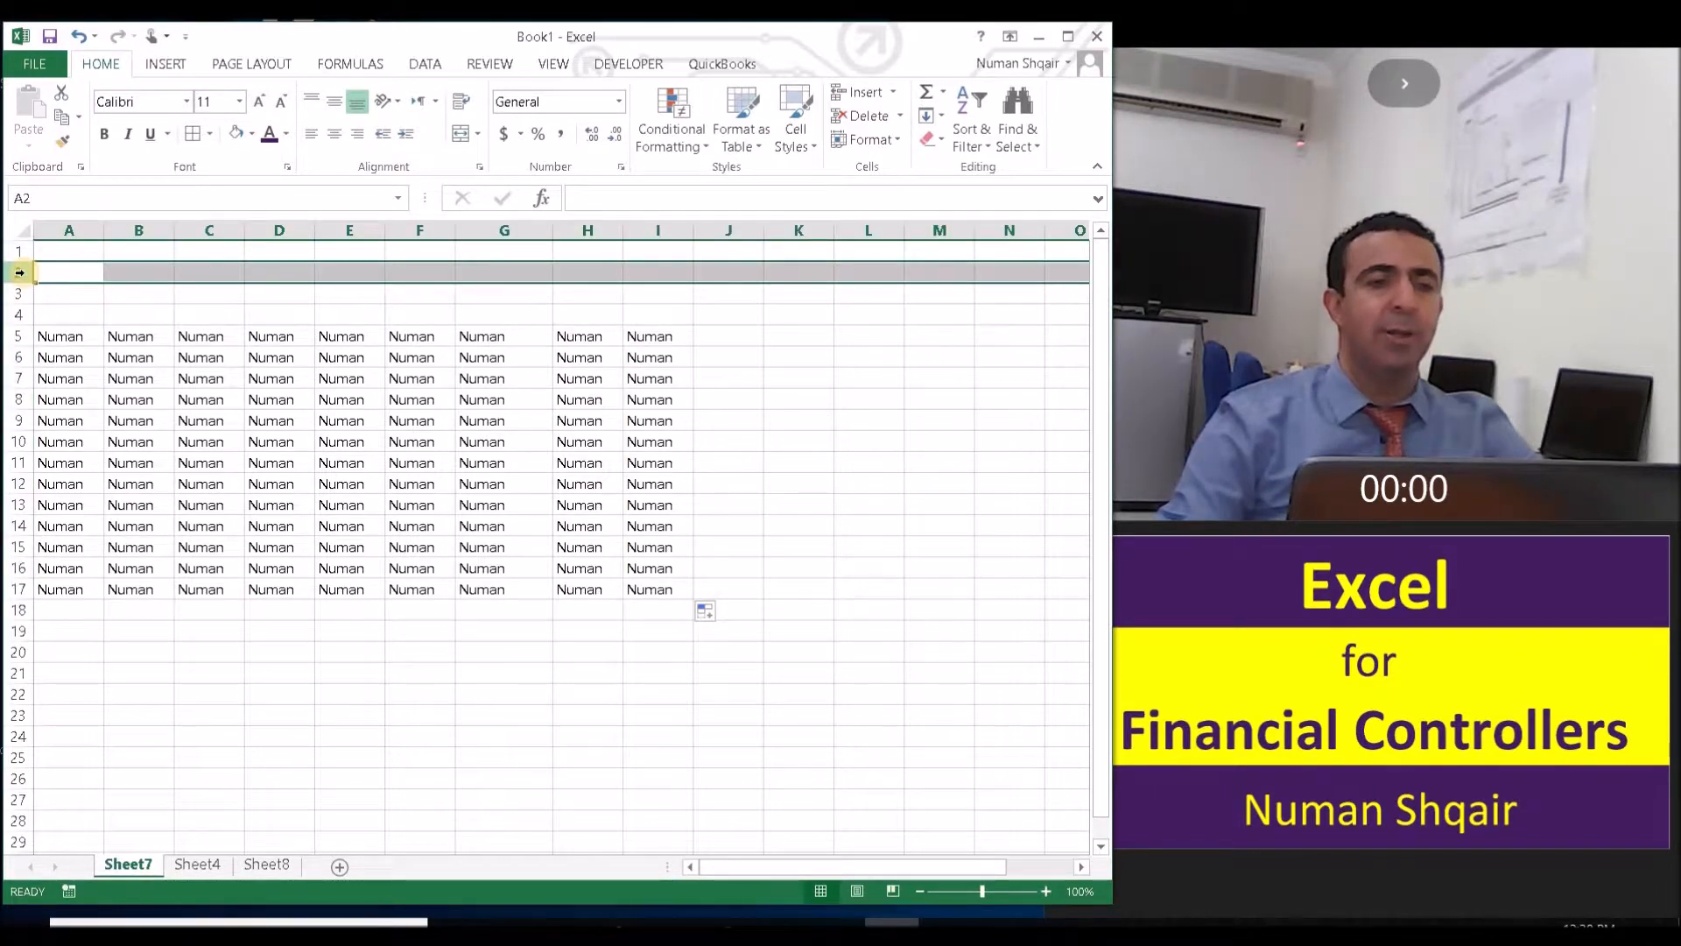
- AutoFit the width of column G to its contents
click(498, 338)
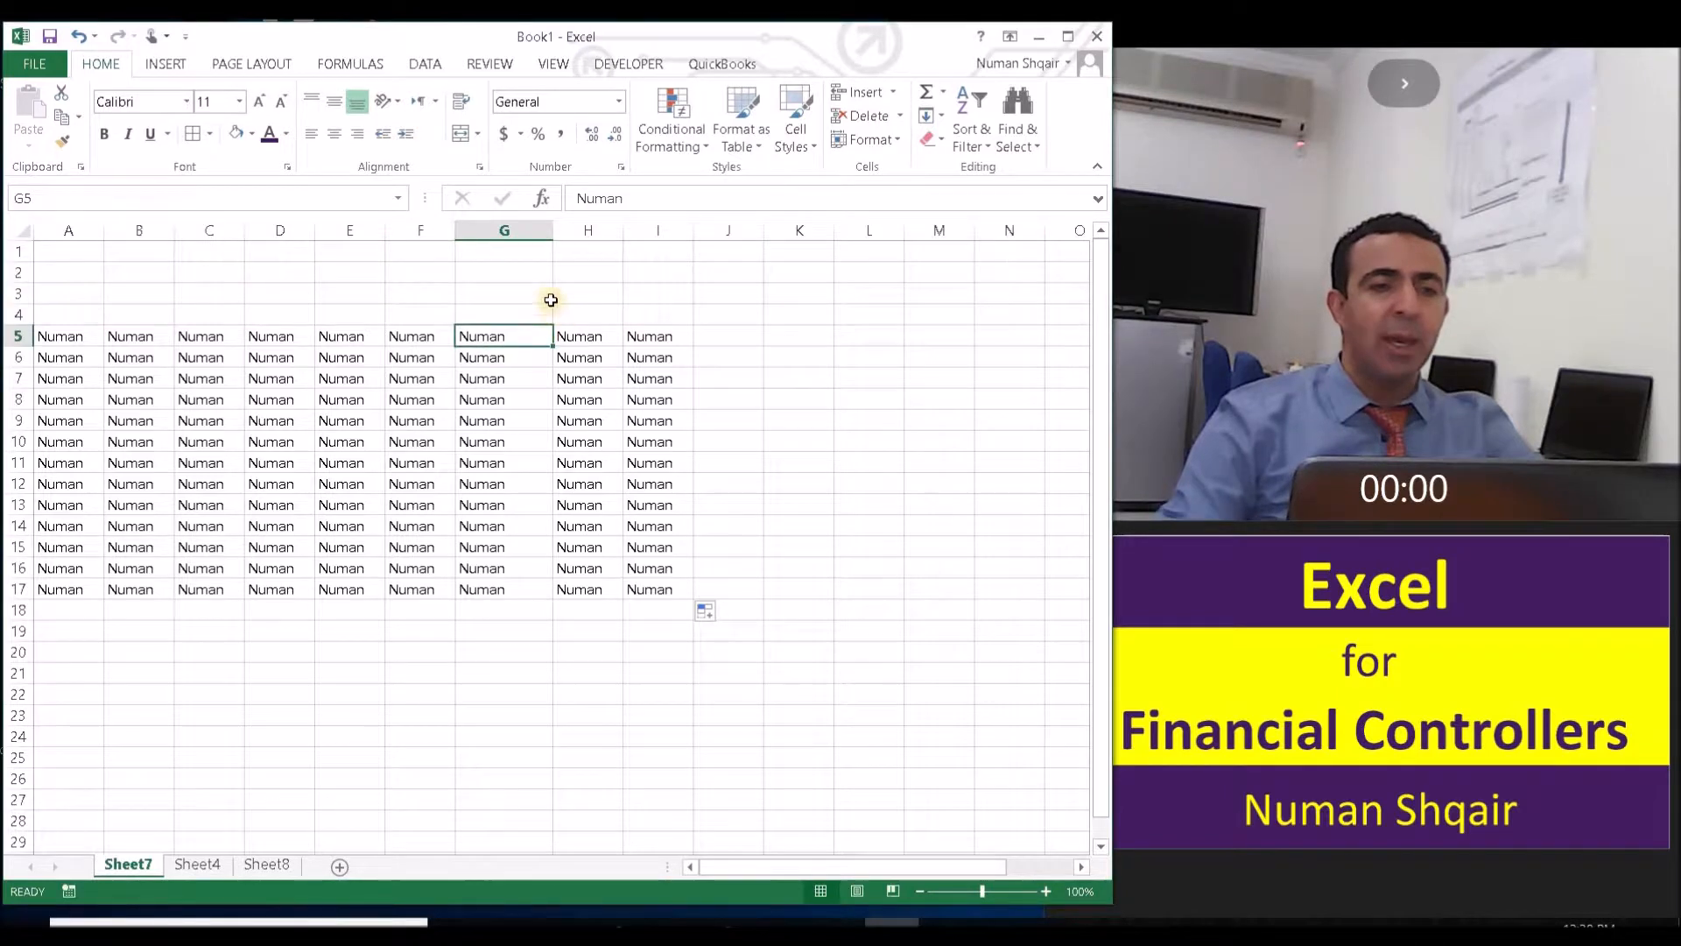
click(514, 229)
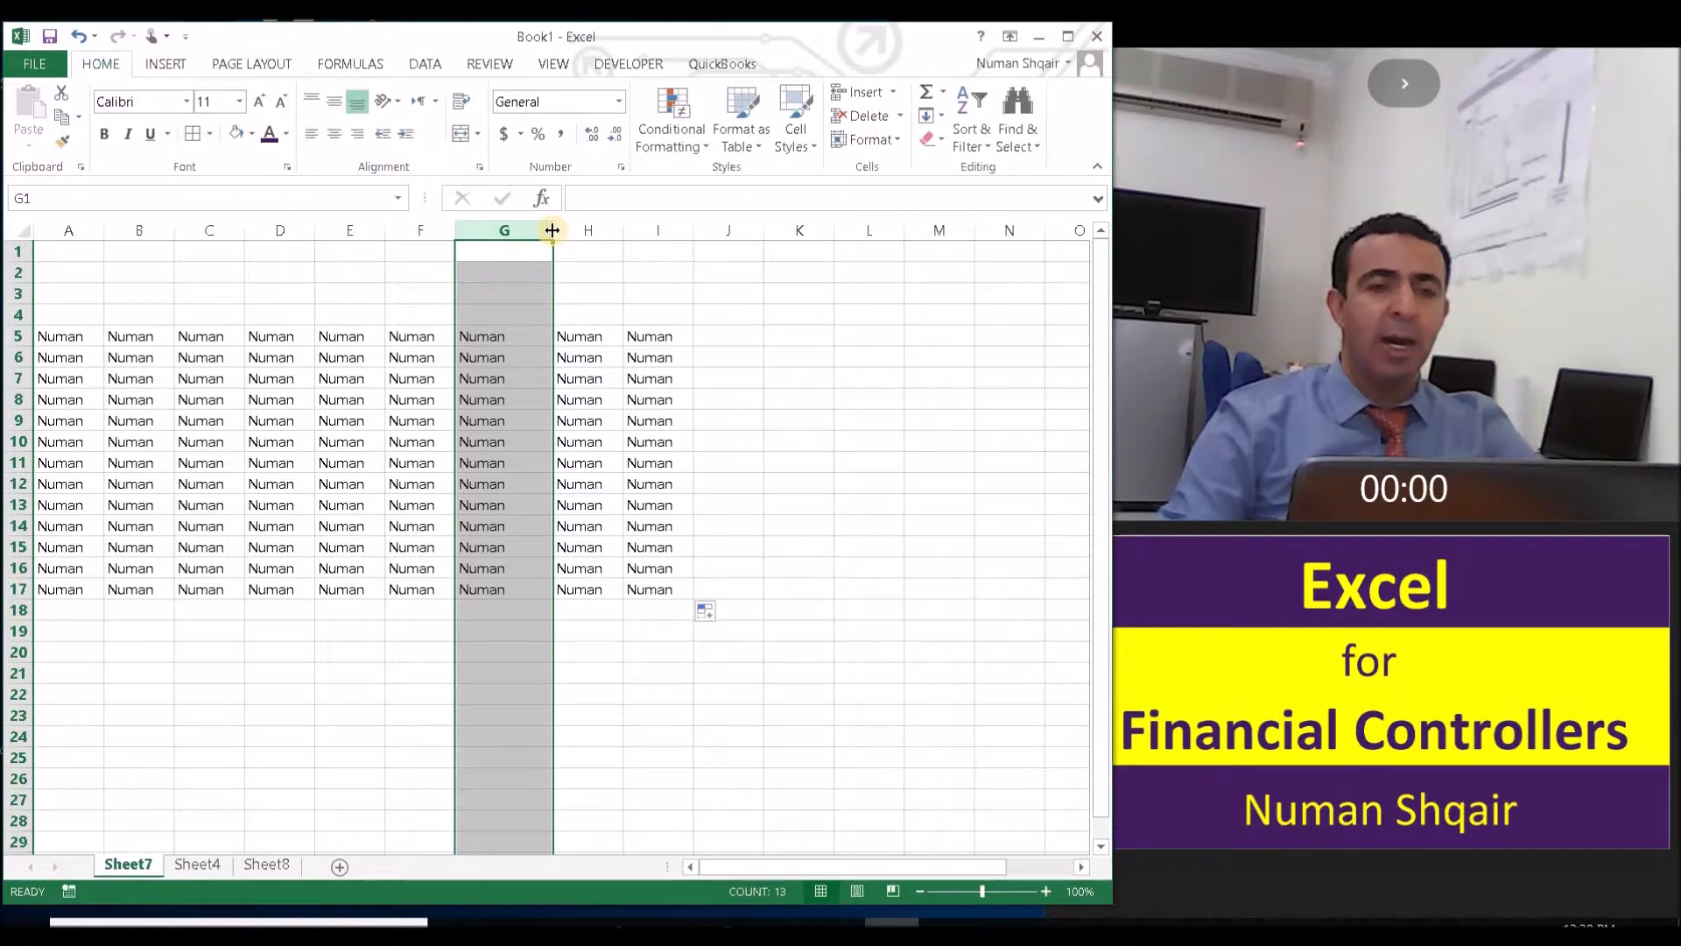
mouse_move(552, 230)
mouse_down()
mouse_move(706, 232)
mouse_move(555, 235)
mouse_up()
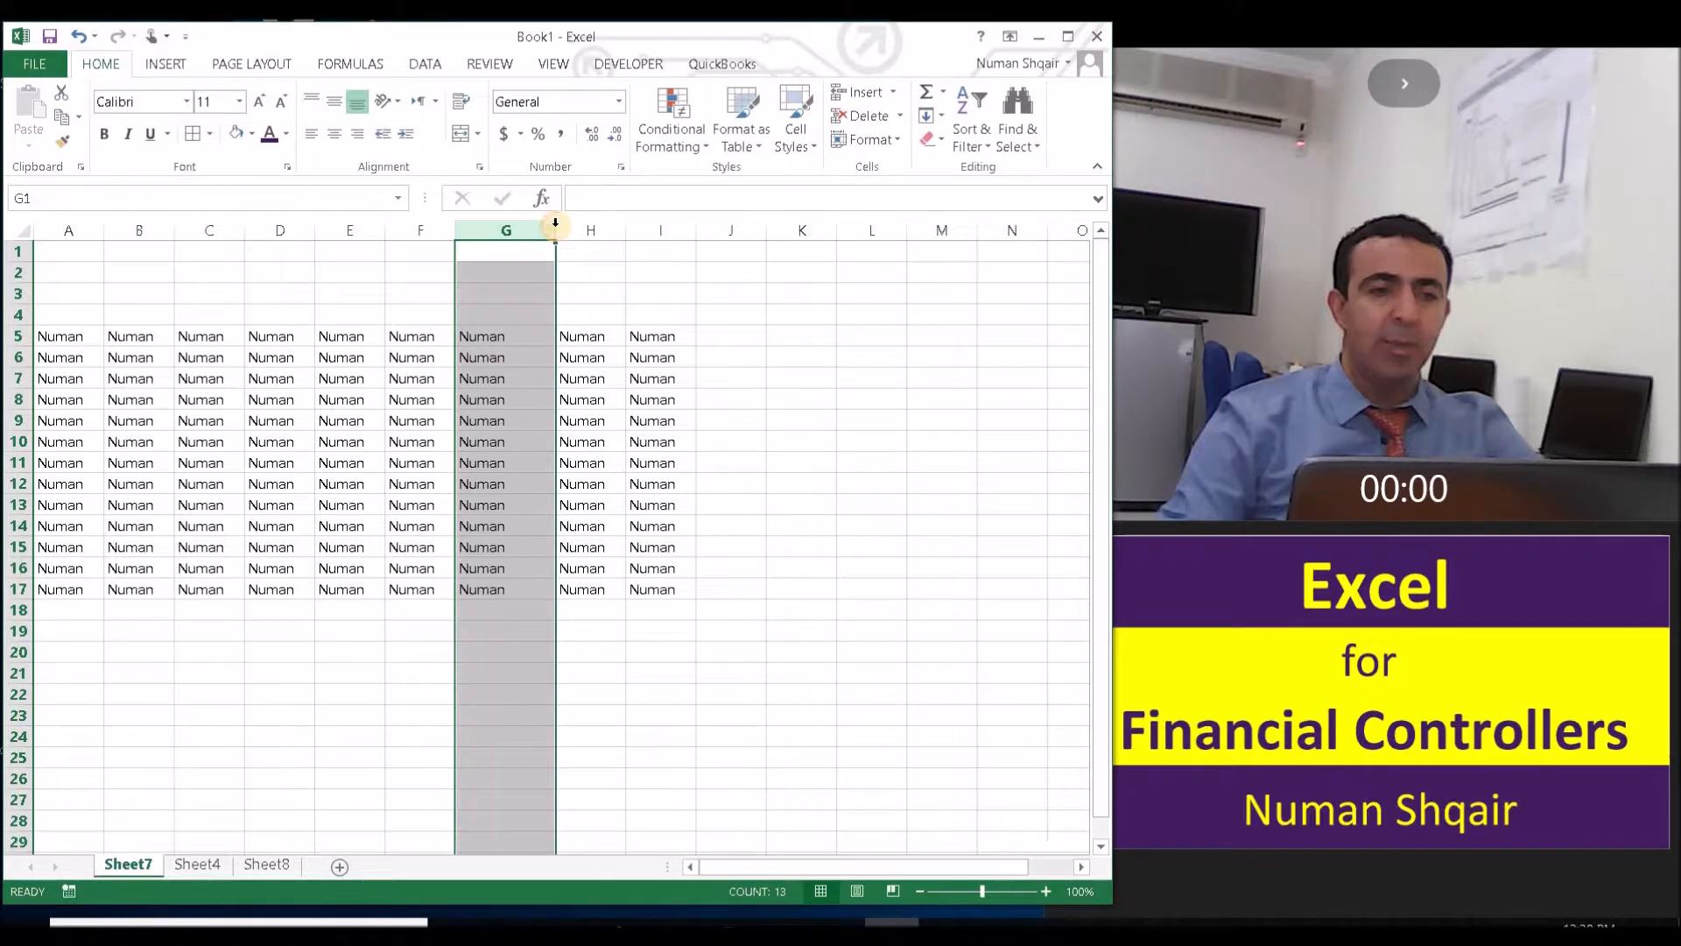
double_click(556, 227)
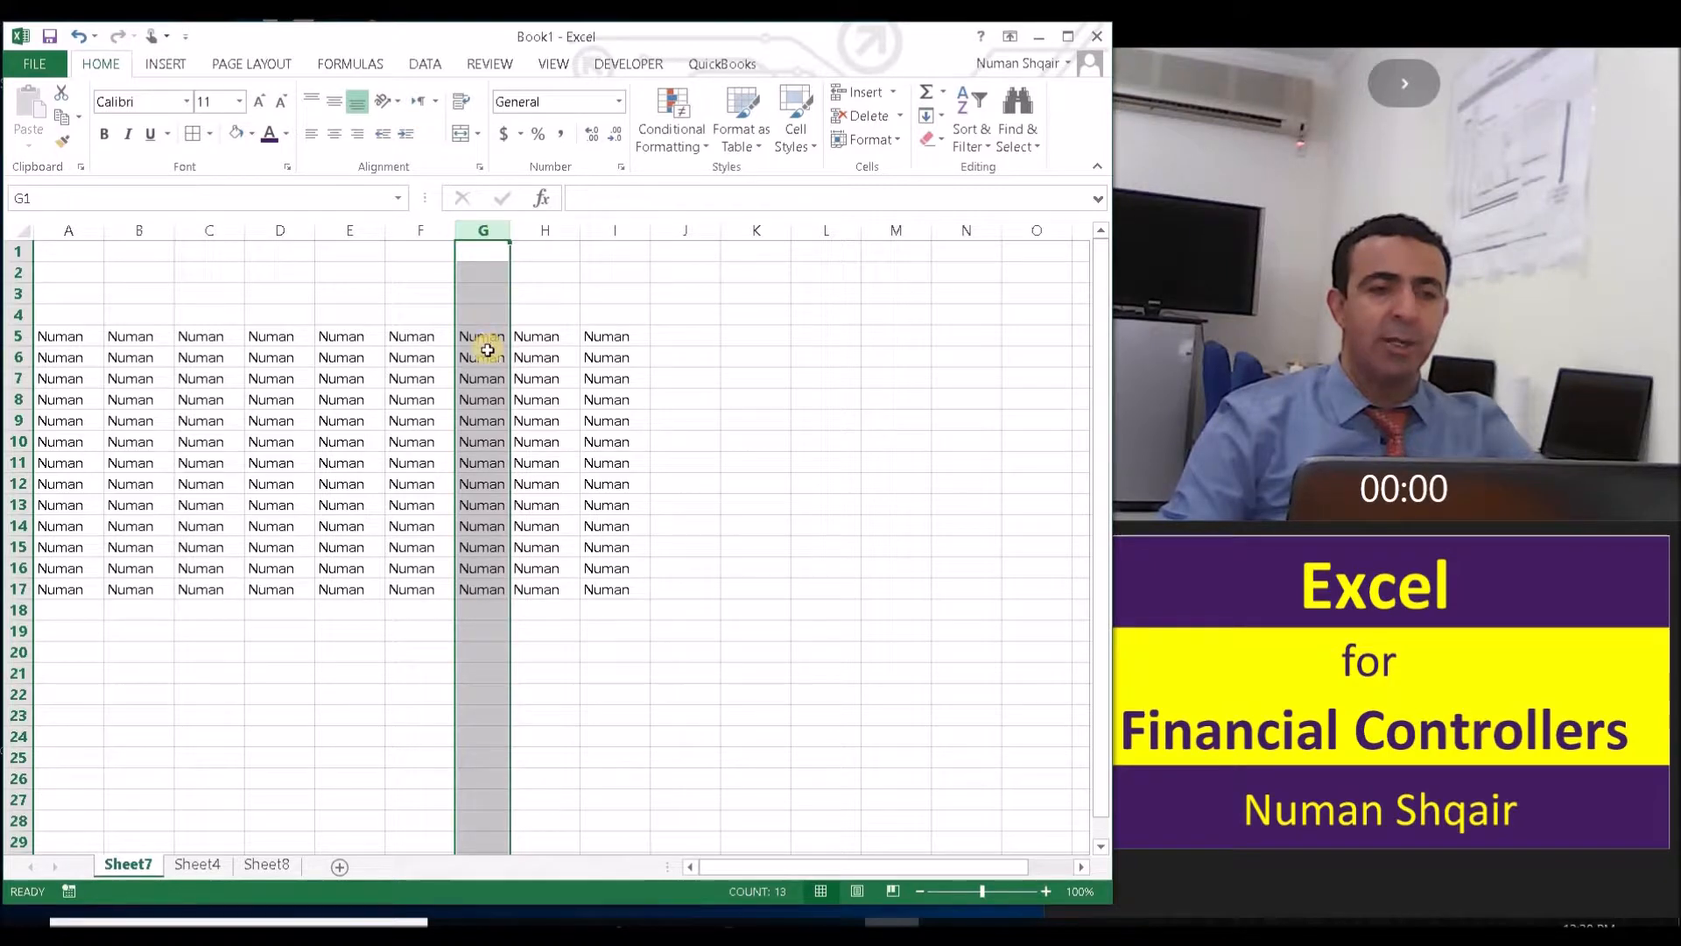
- Add the surname after the first name in cell G6 and AutoFit column G to the longer entry
click(486, 354)
click(644, 205)
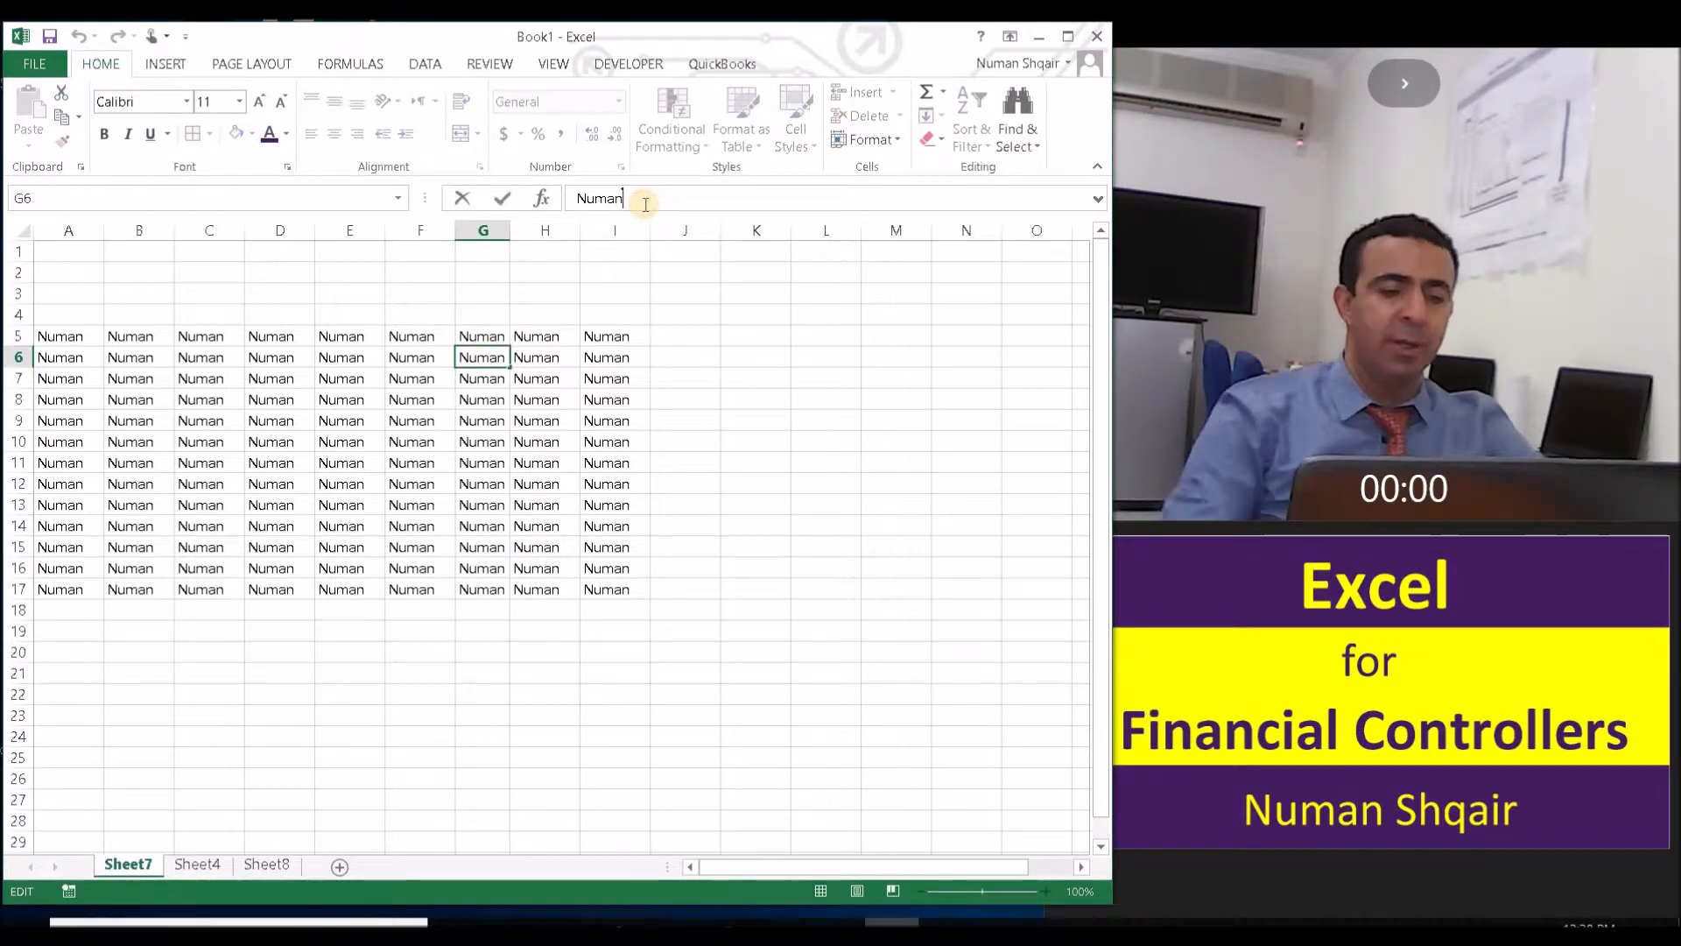
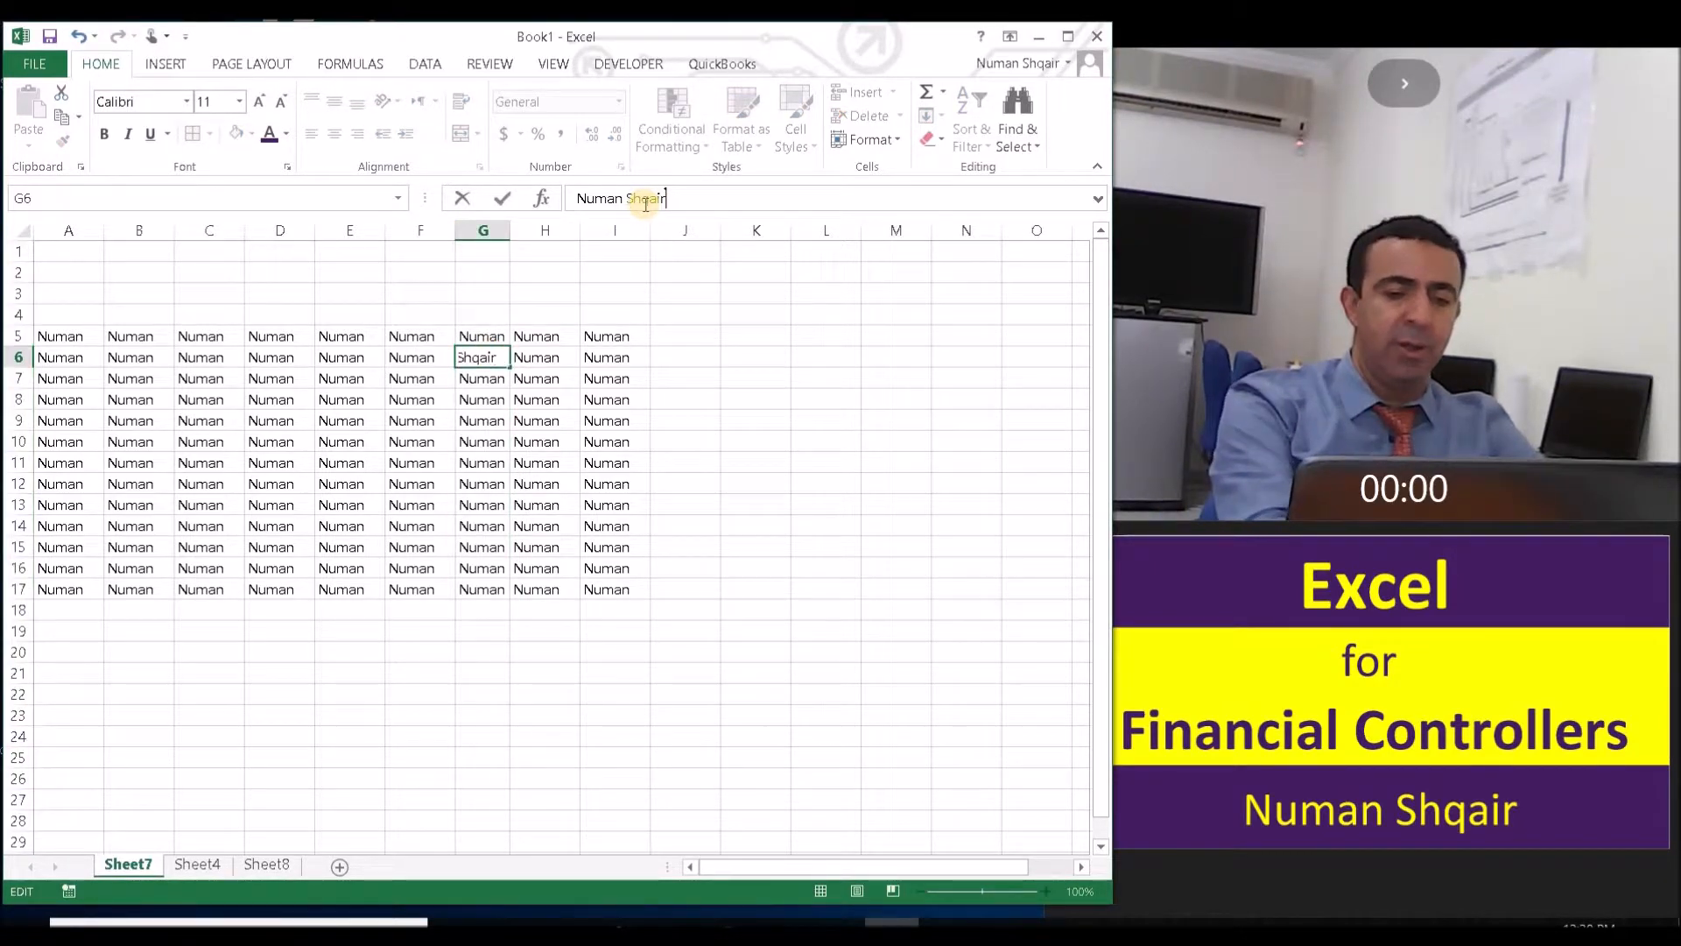
key(Return)
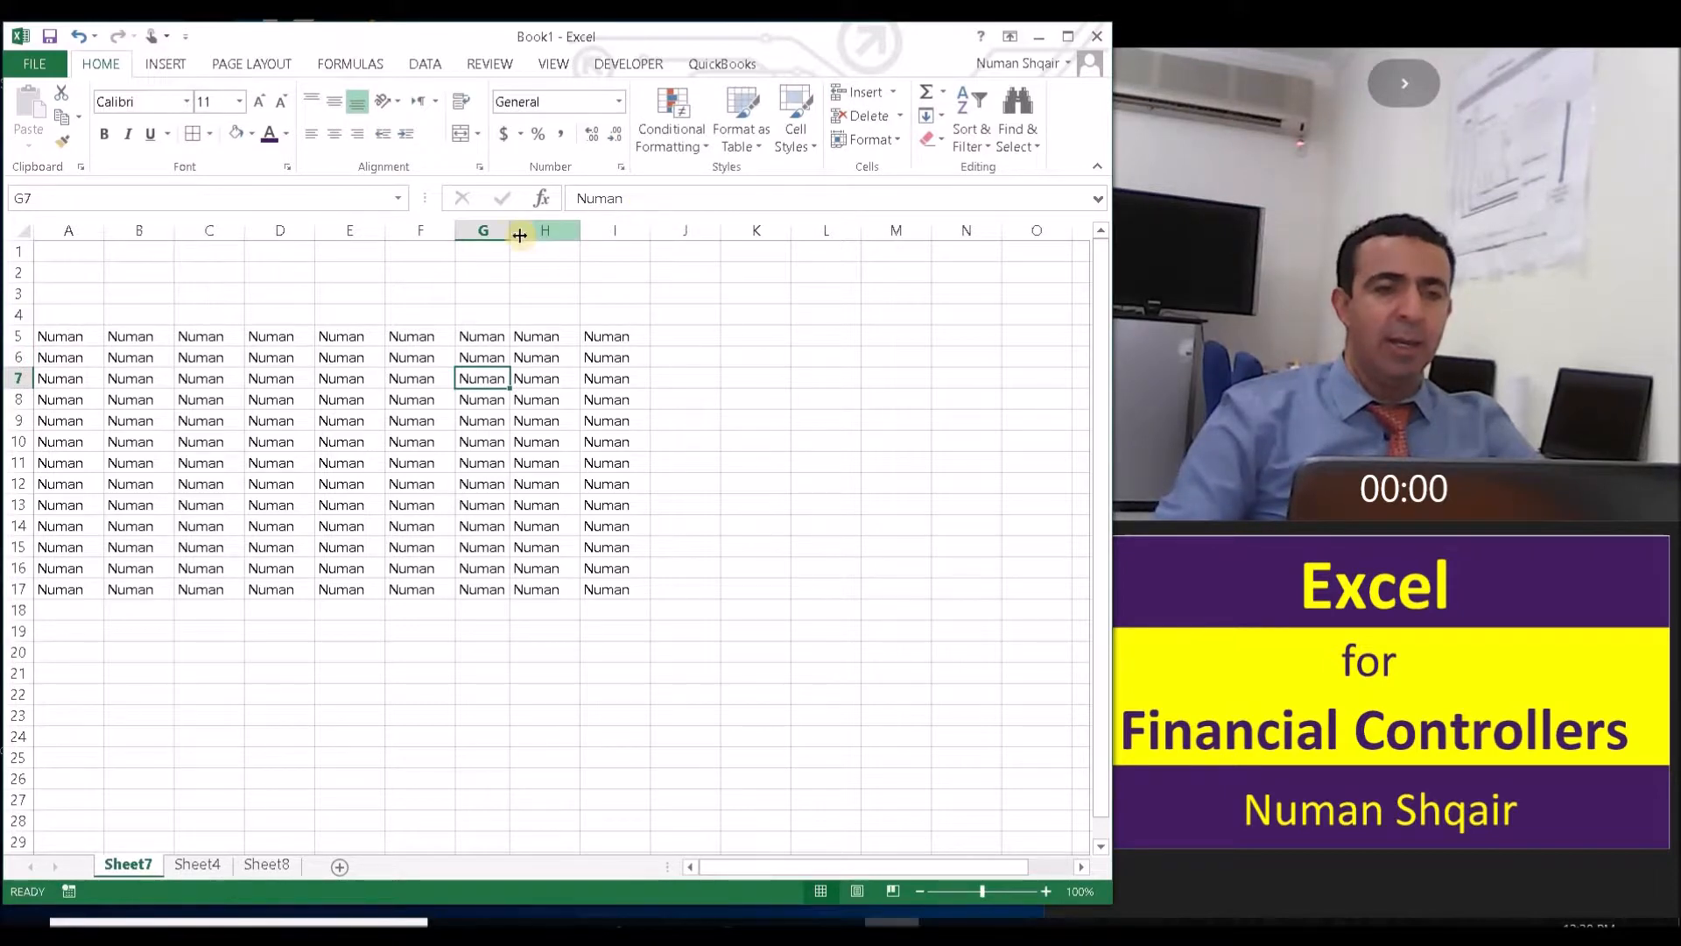
double_click(509, 229)
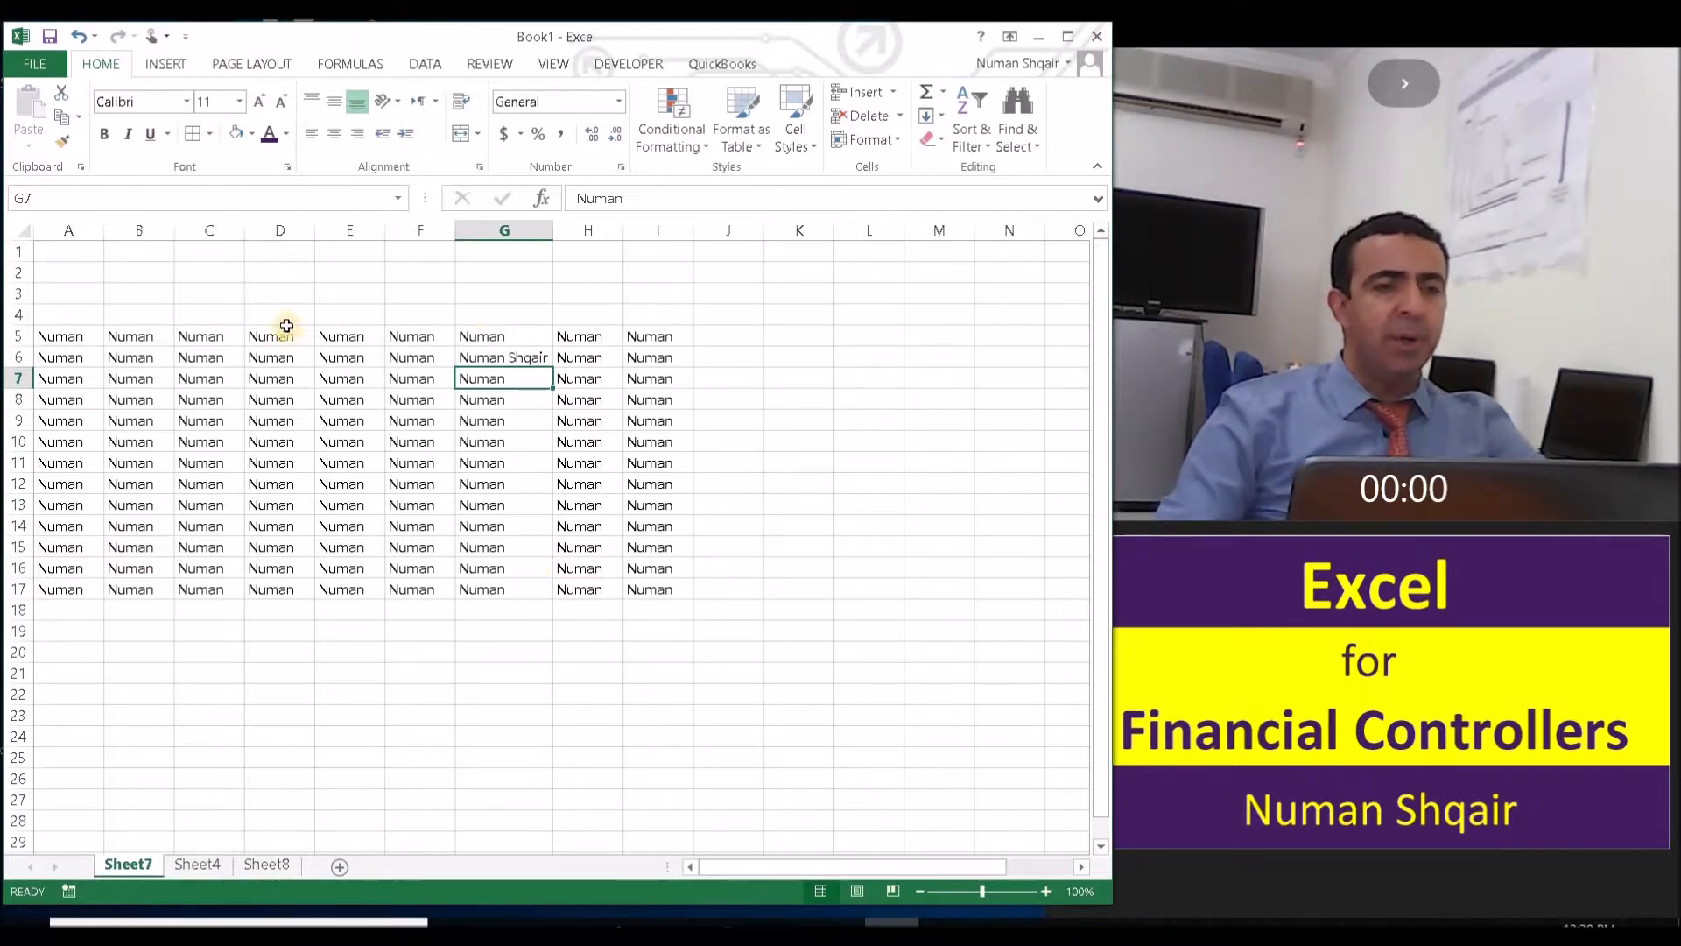
- Set the font size of cell A5 to 22
click(23, 302)
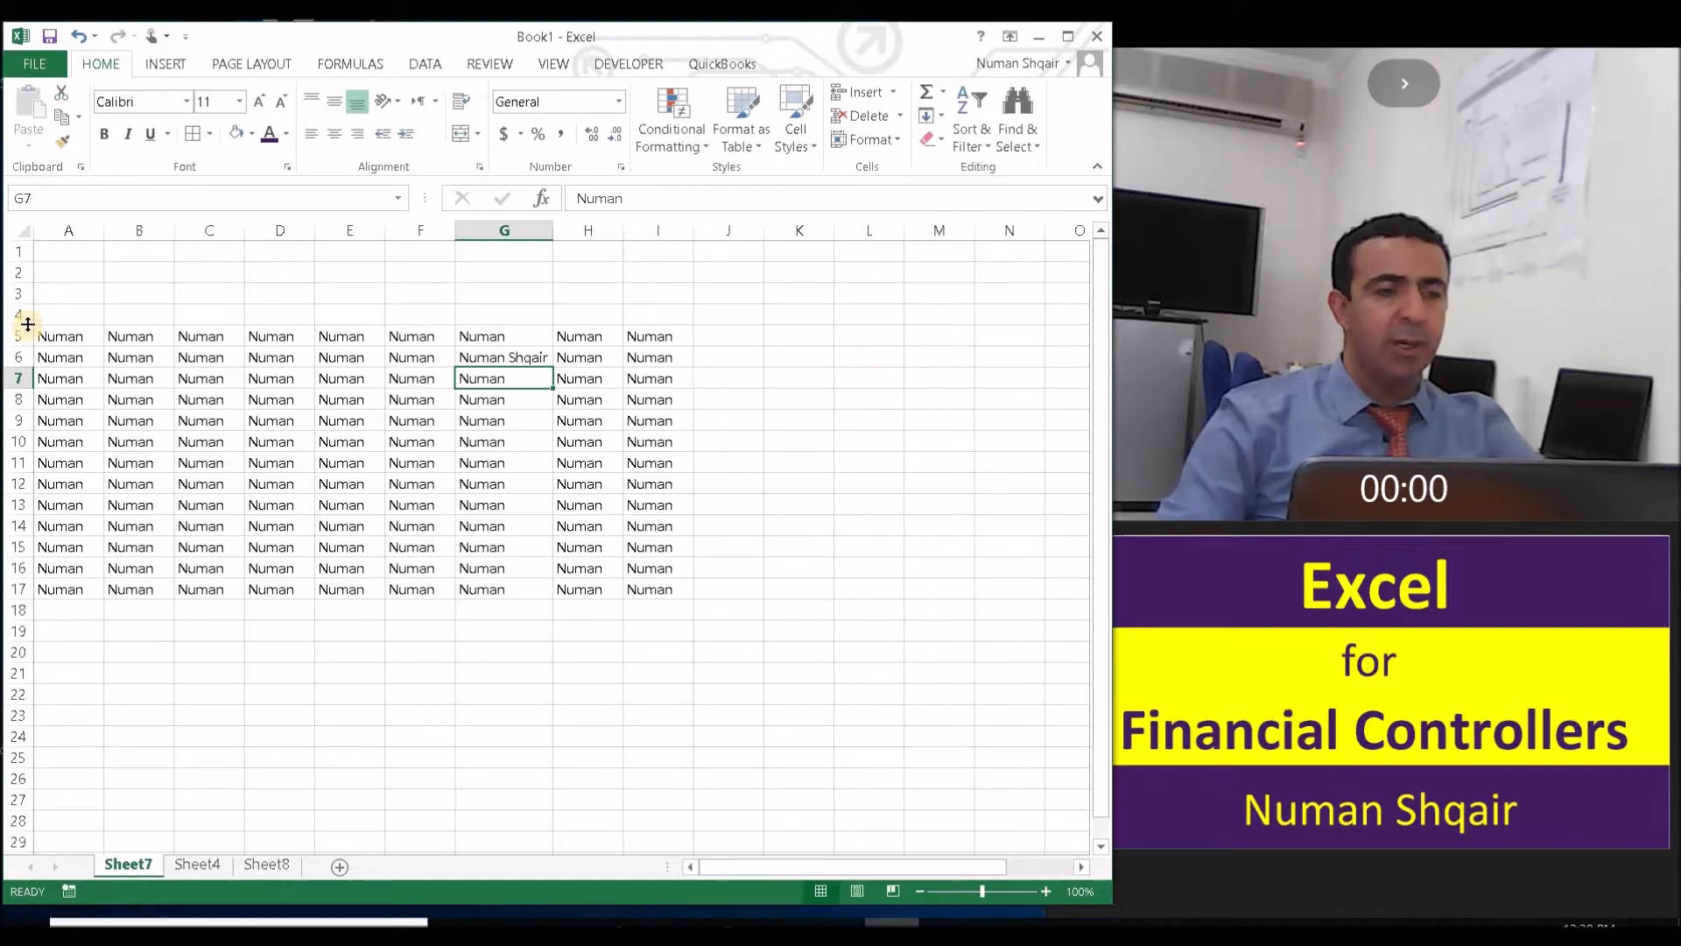
click(56, 336)
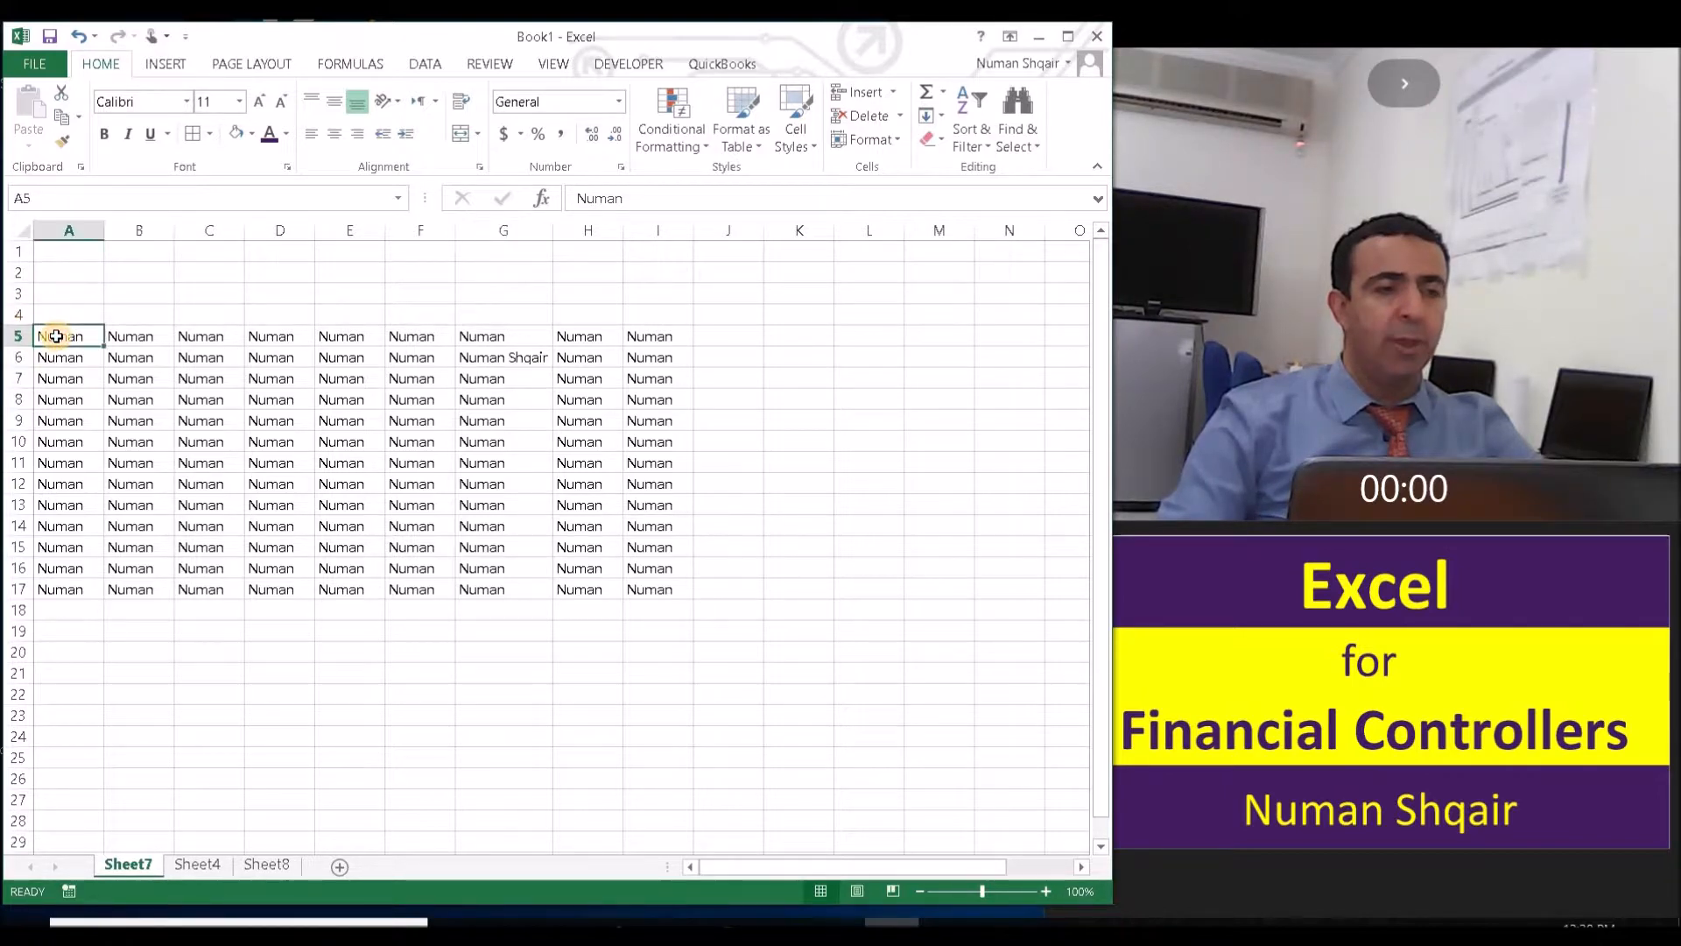
click(238, 102)
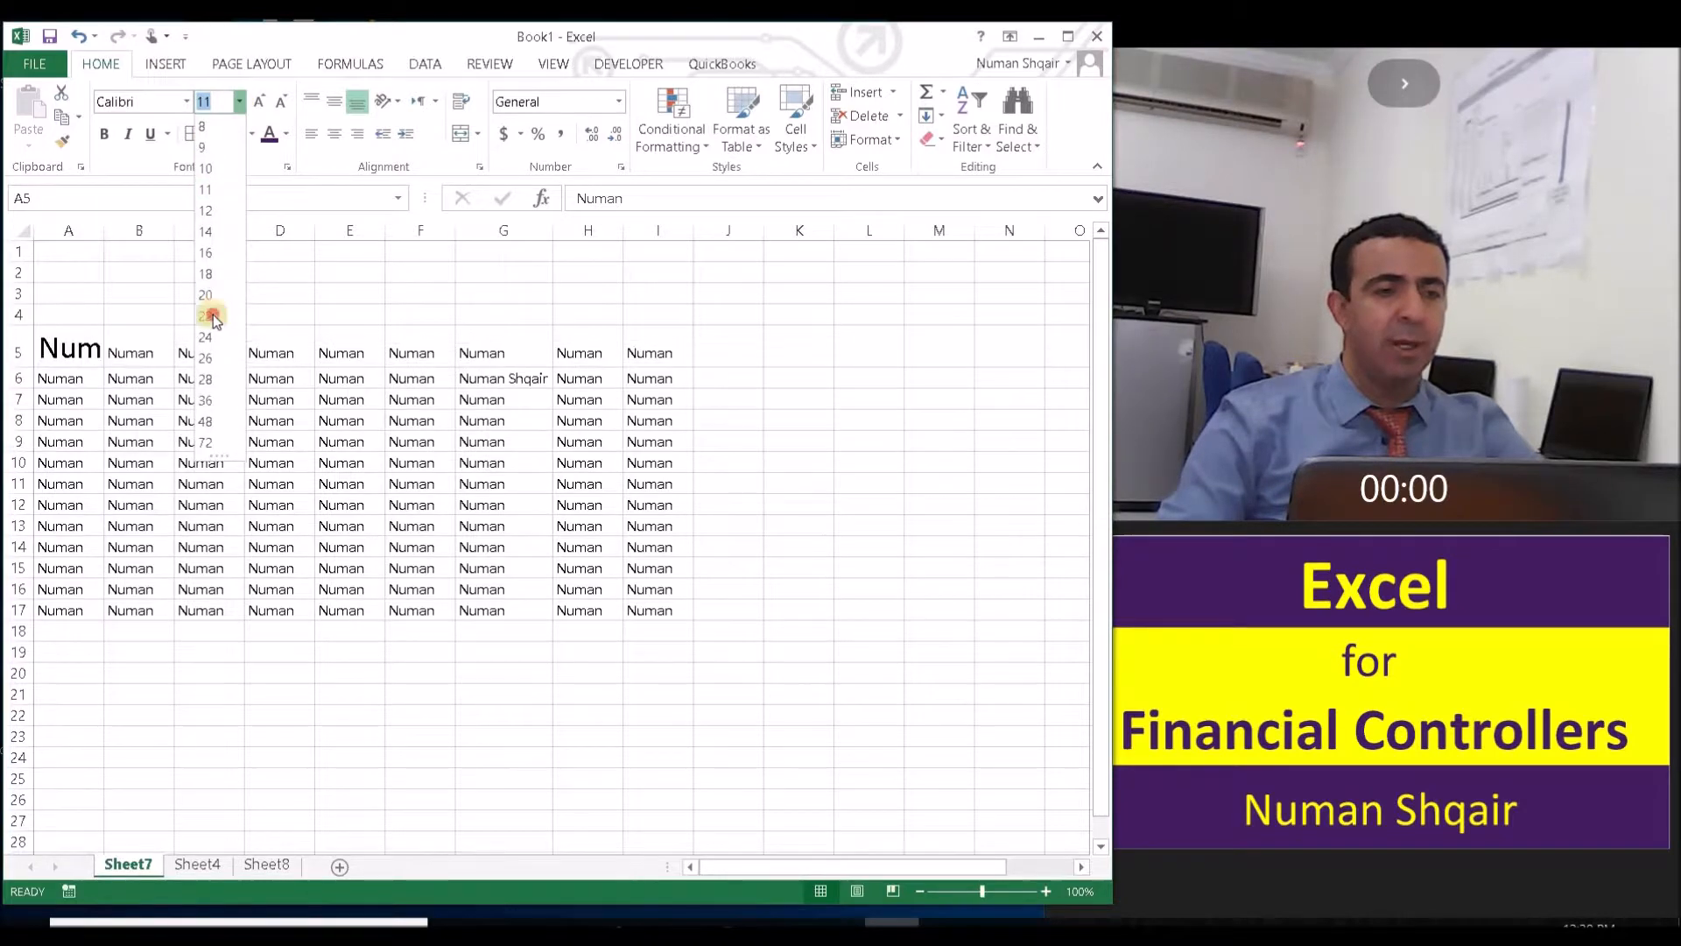
click(210, 316)
- AutoFit the height of row 5 and the width of column A to the enlarged text
drag(17, 366, 17, 340)
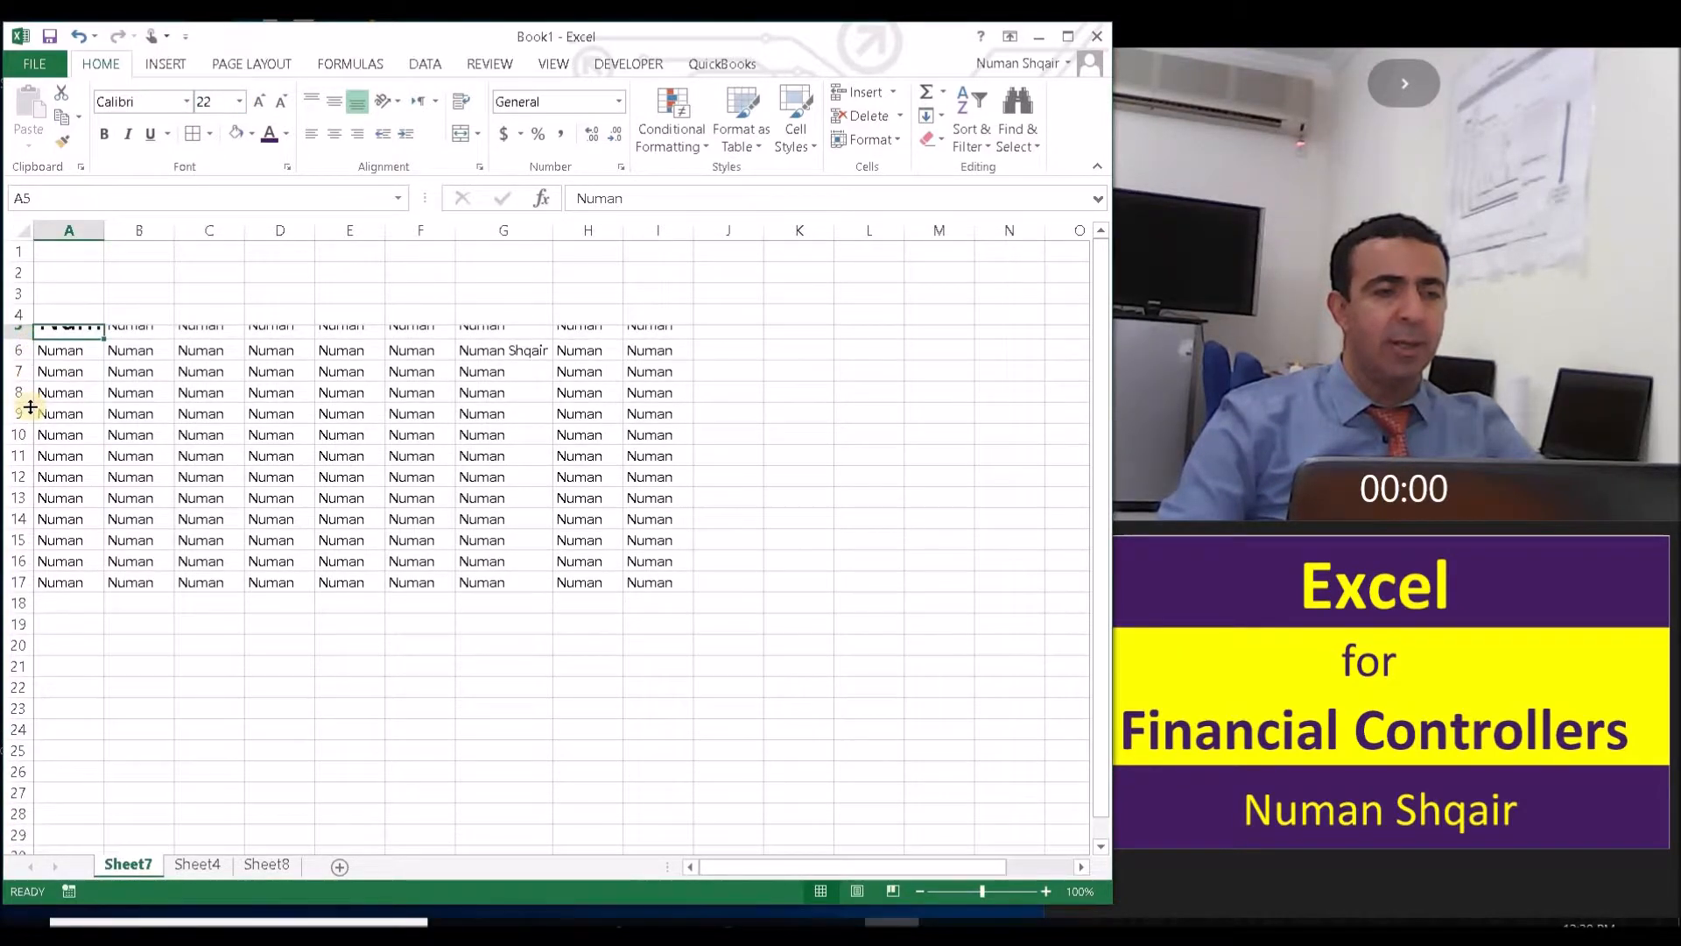
double_click(27, 340)
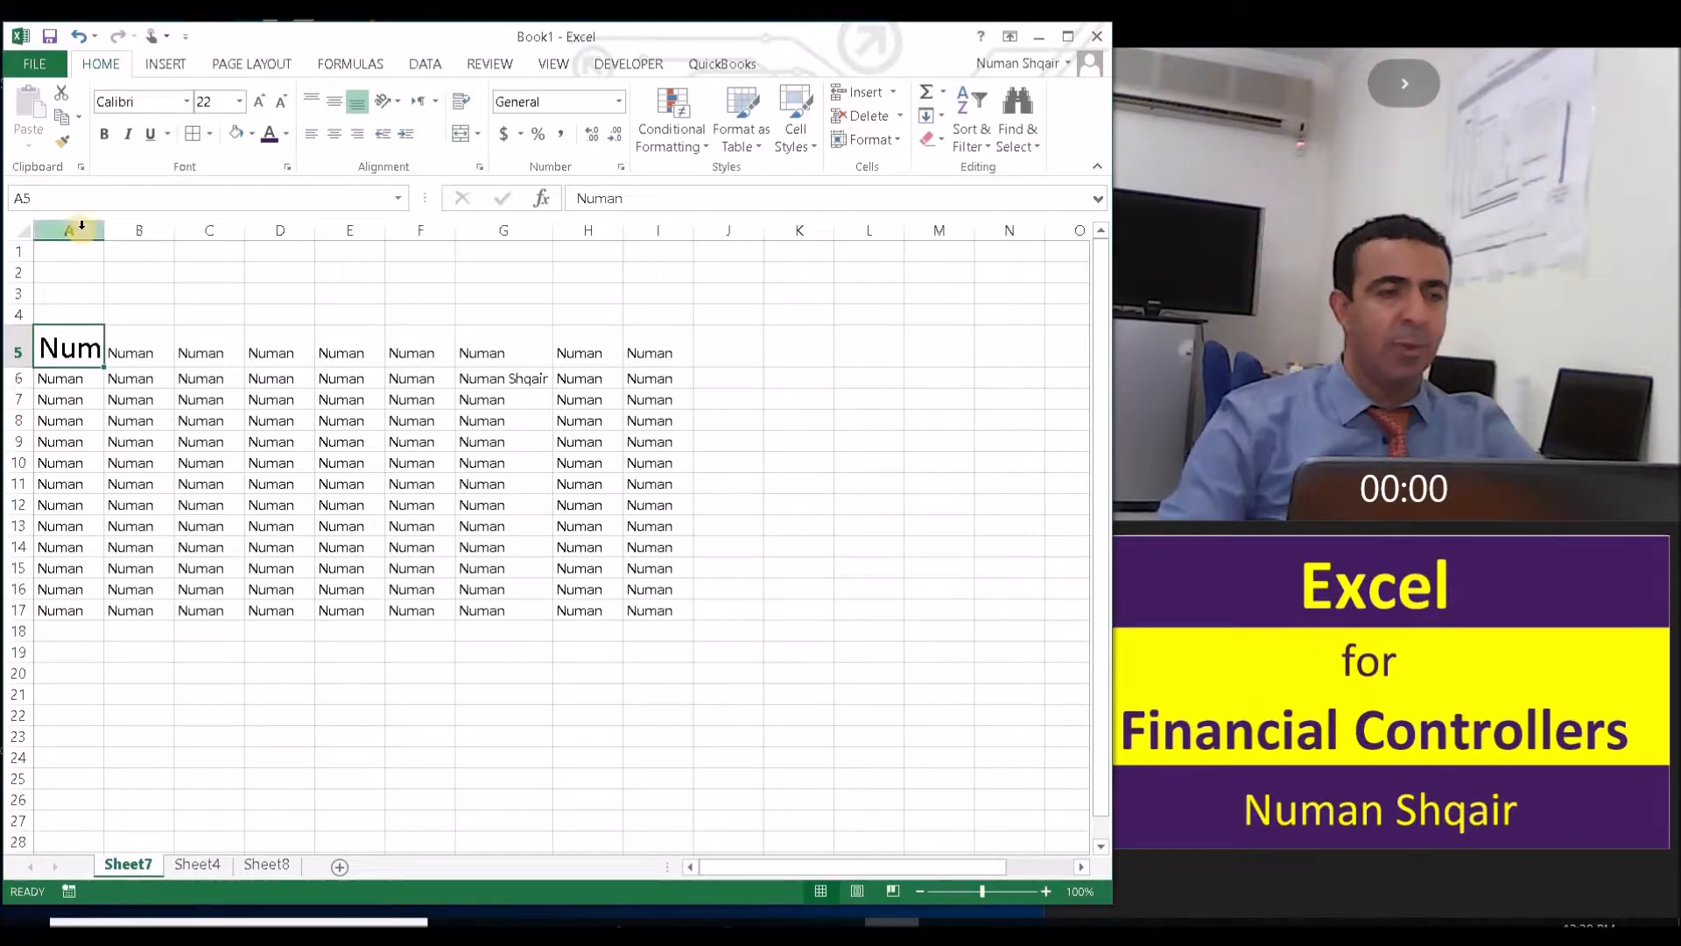
double_click(105, 232)
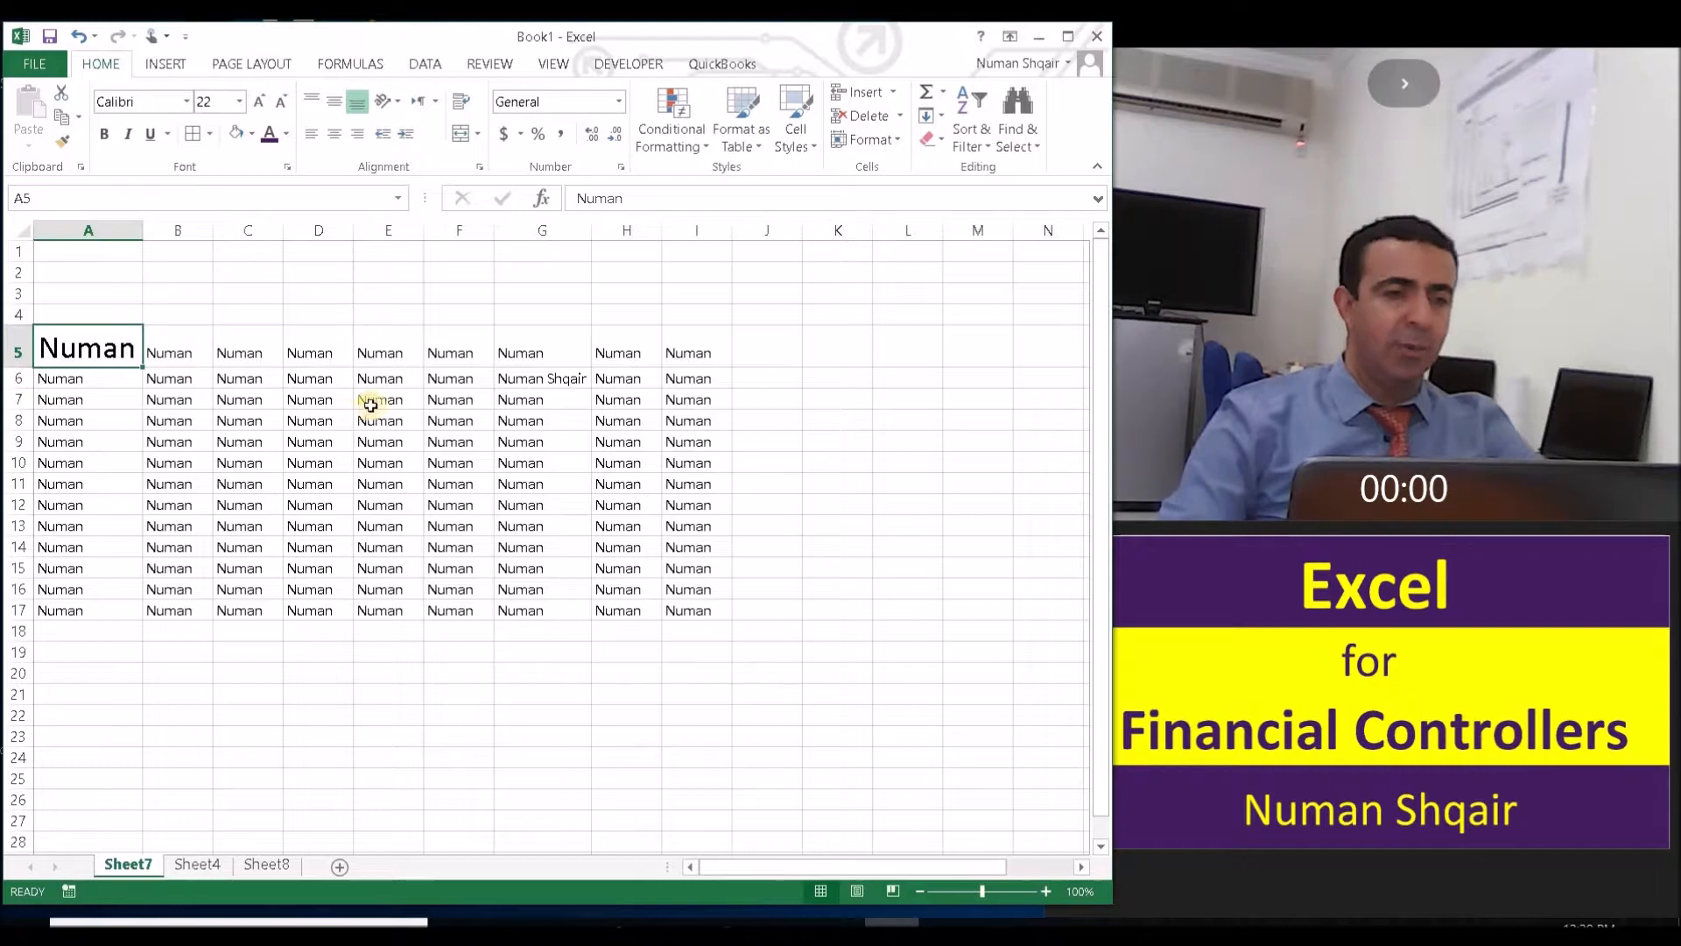
click(517, 301)
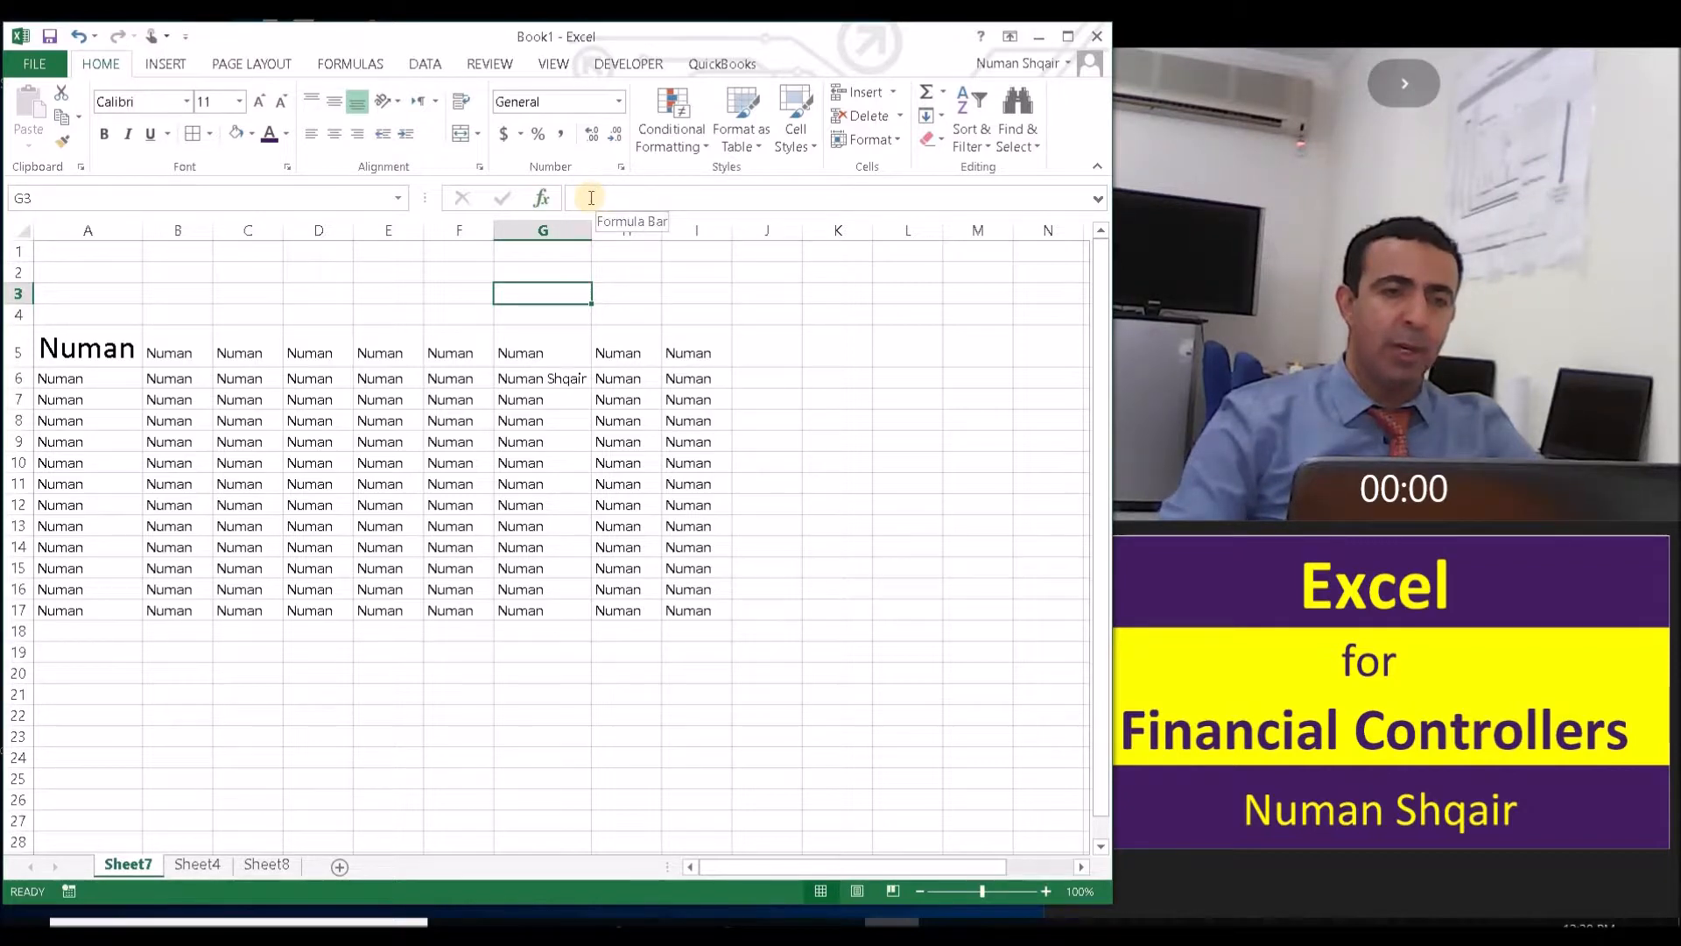
click(592, 197)
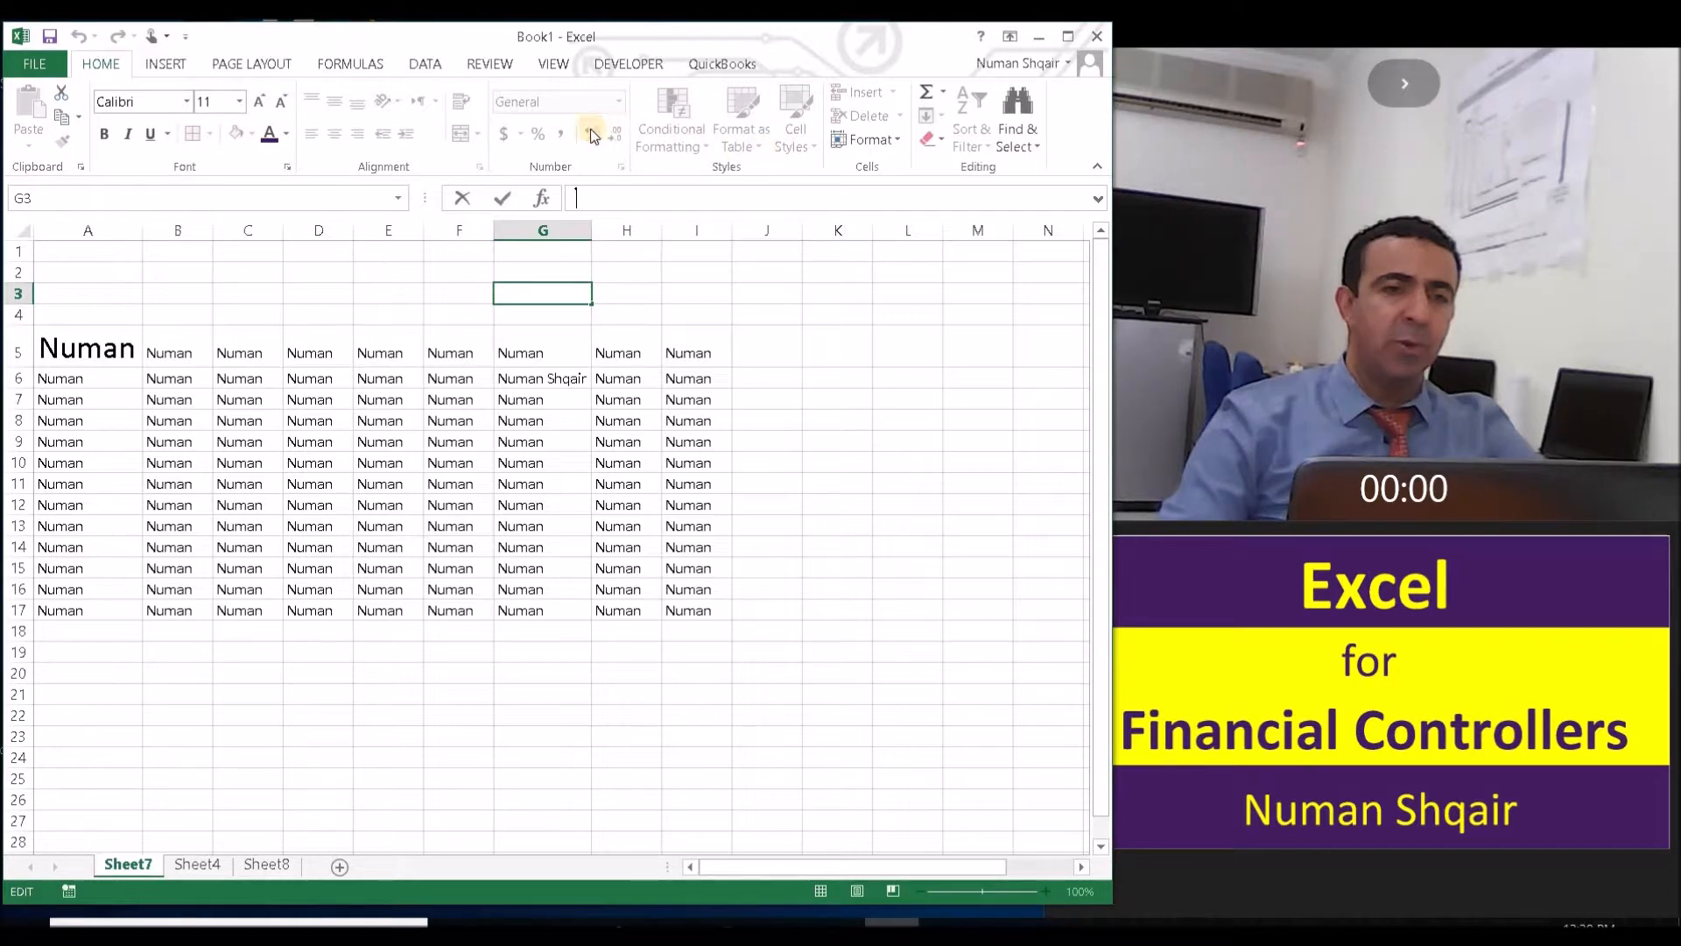
click(823, 355)
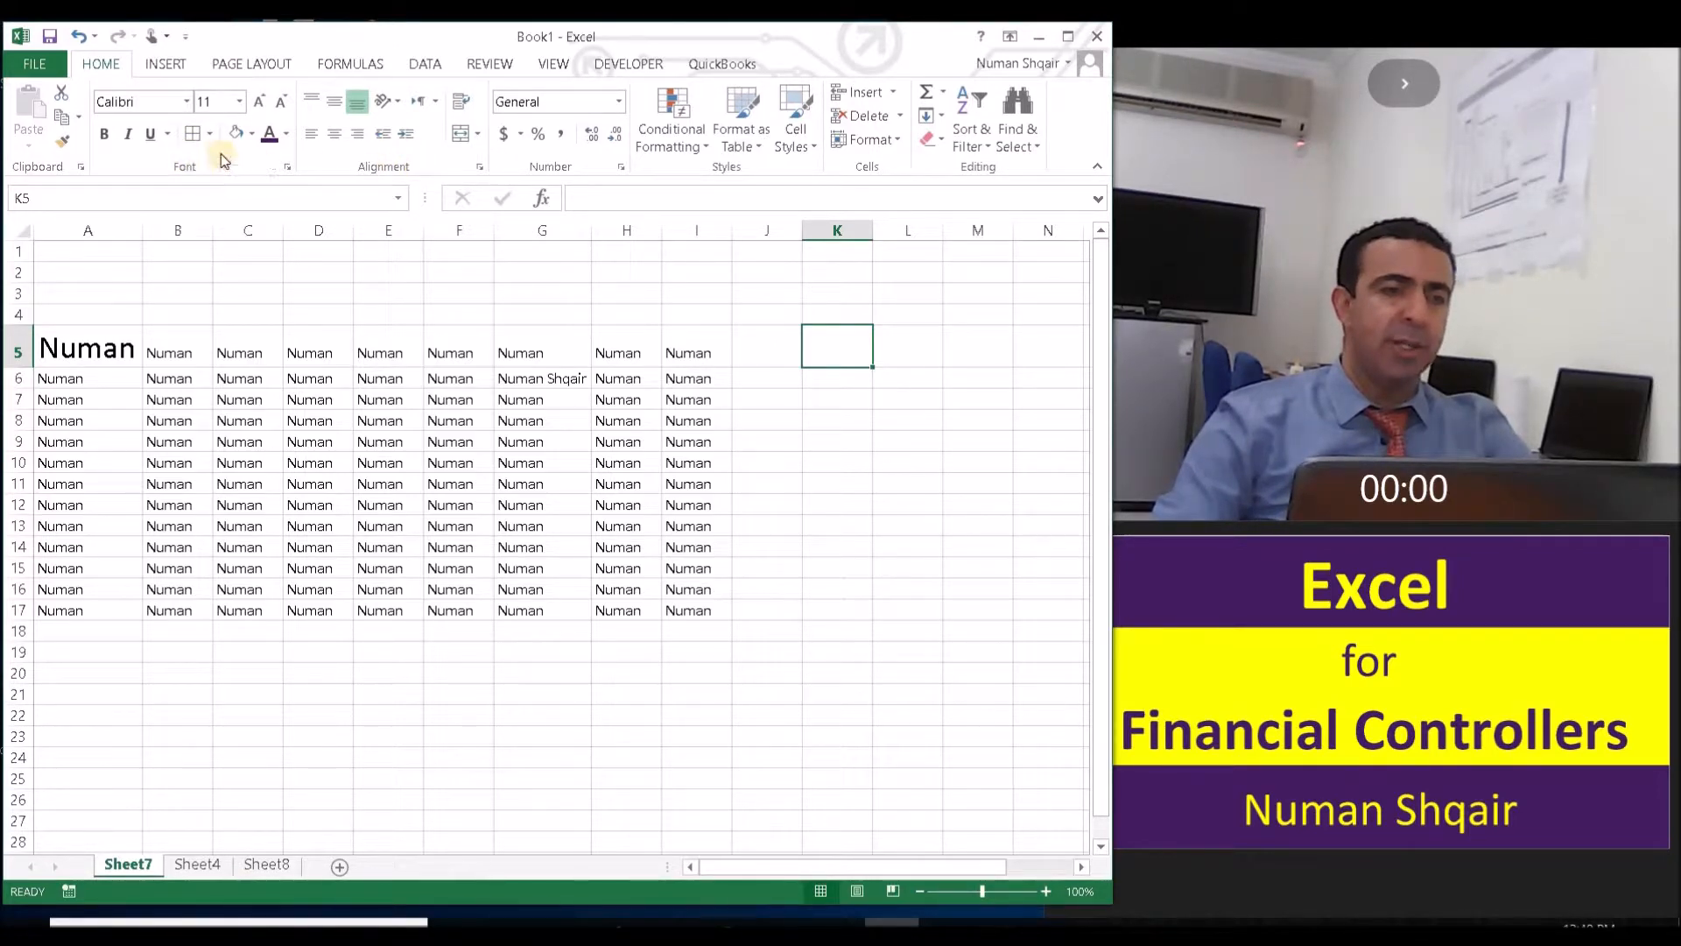
- Apply all borders and a thick box border to the range A5:I17
drag(103, 350, 687, 610)
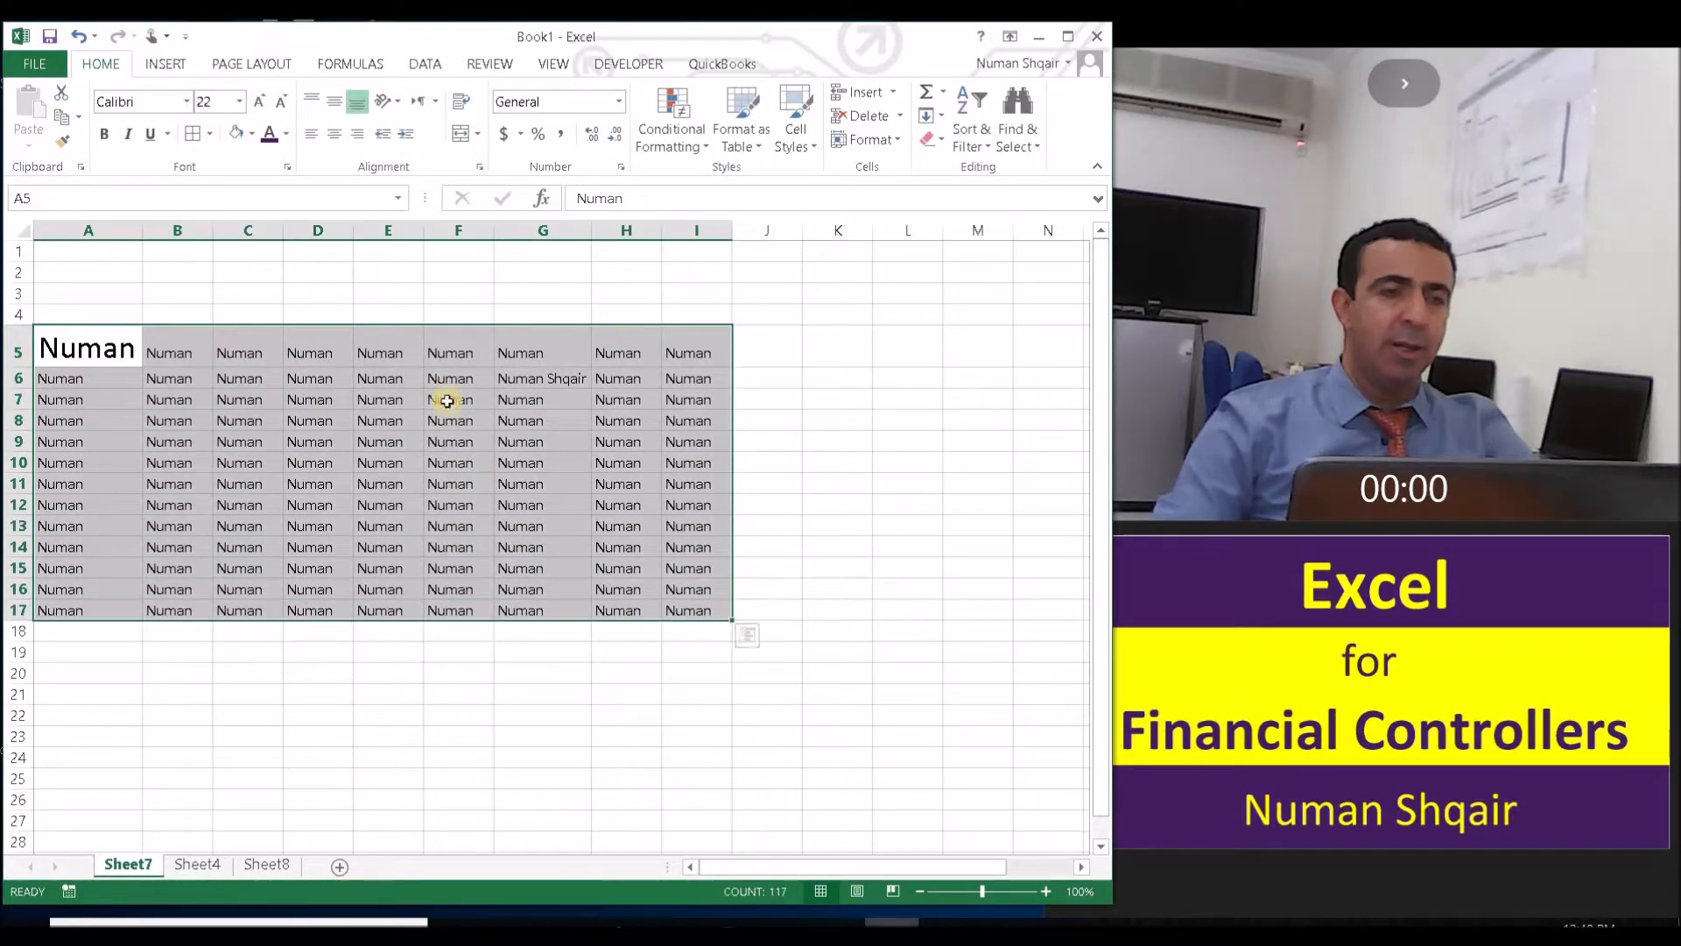
click(195, 135)
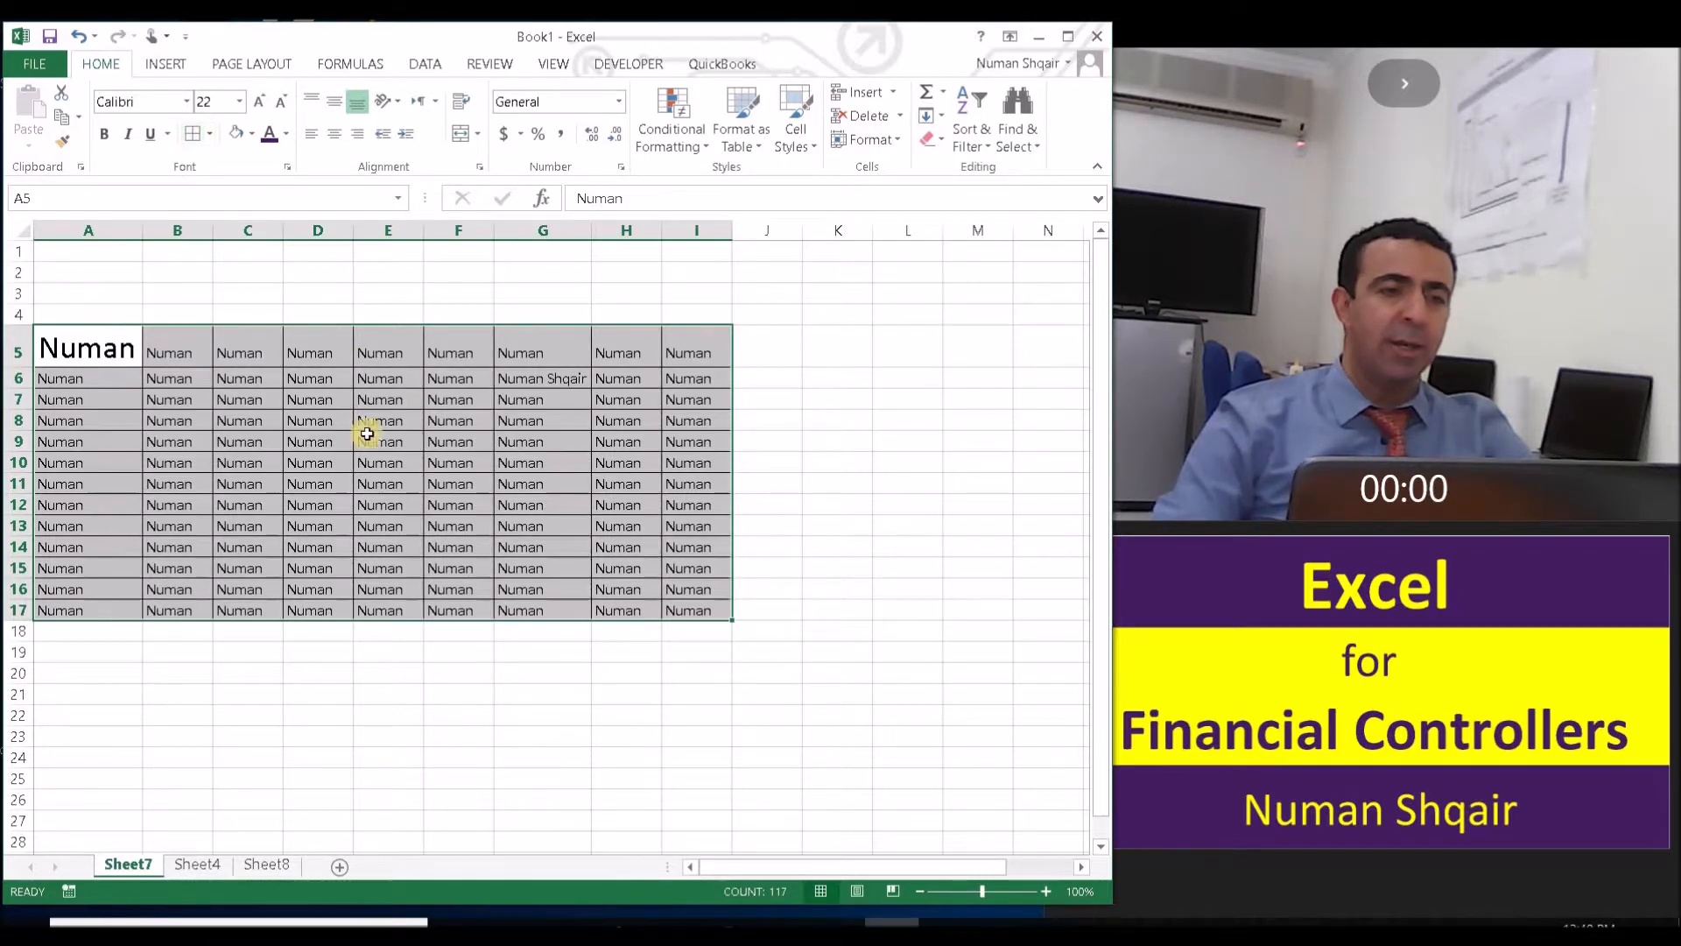
click(210, 142)
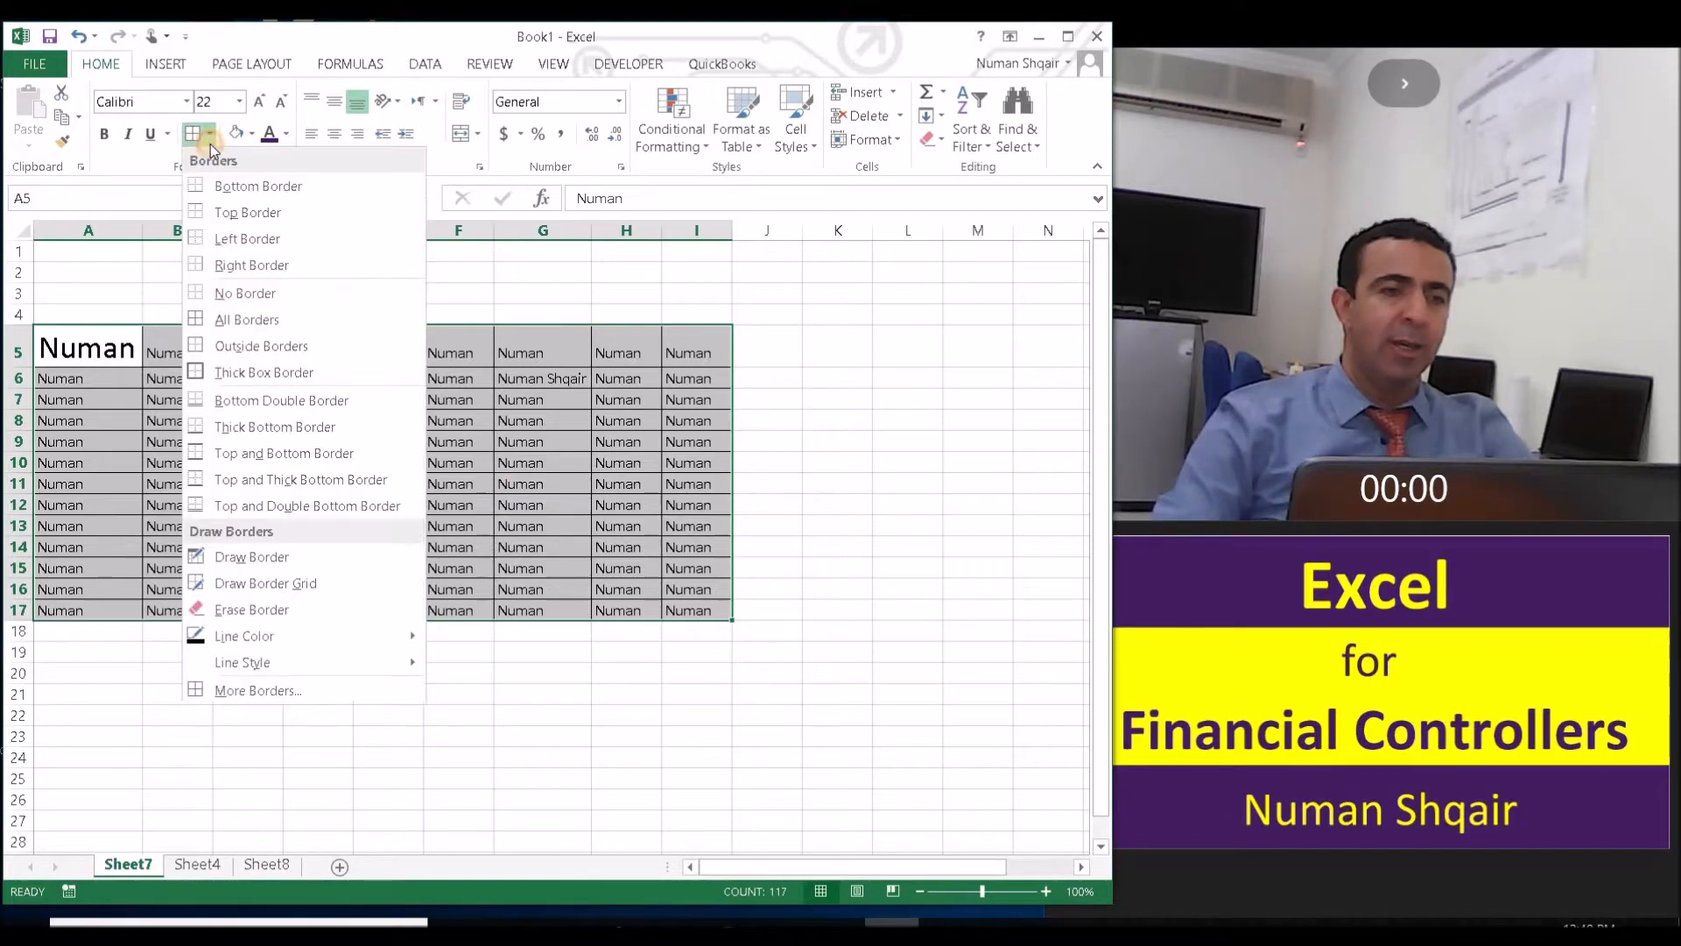
click(200, 373)
click(768, 462)
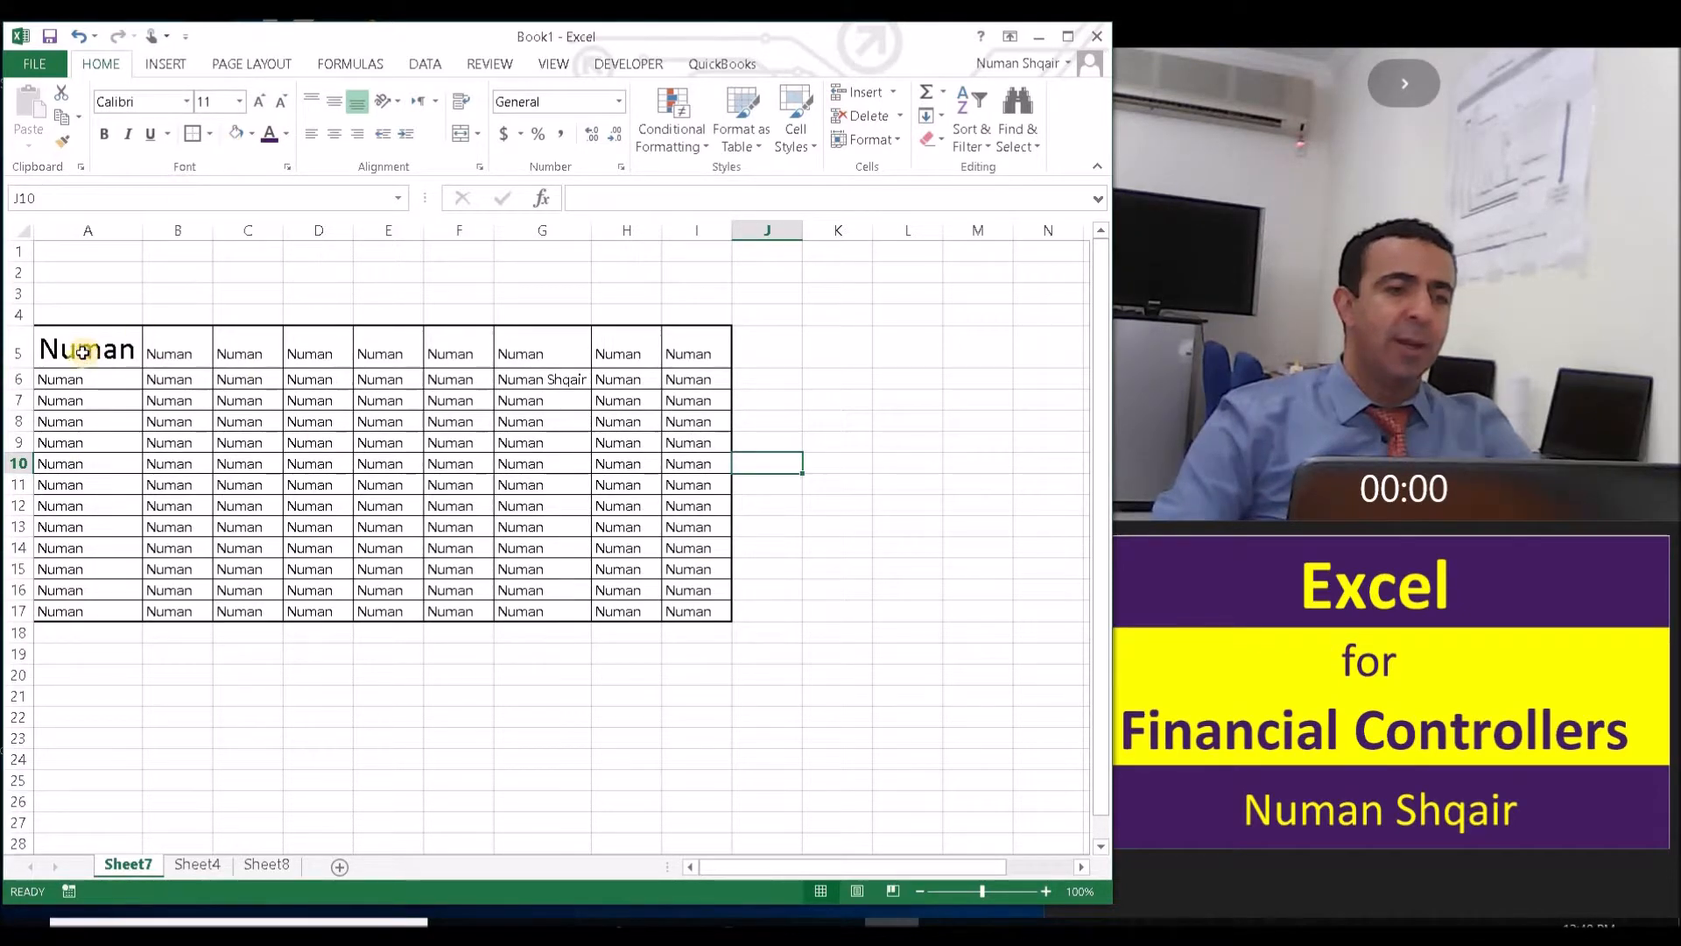
- Fill the range A5:I17 with red, and replace that fill with light blue
drag(83, 351, 263, 385)
drag(570, 522, 676, 611)
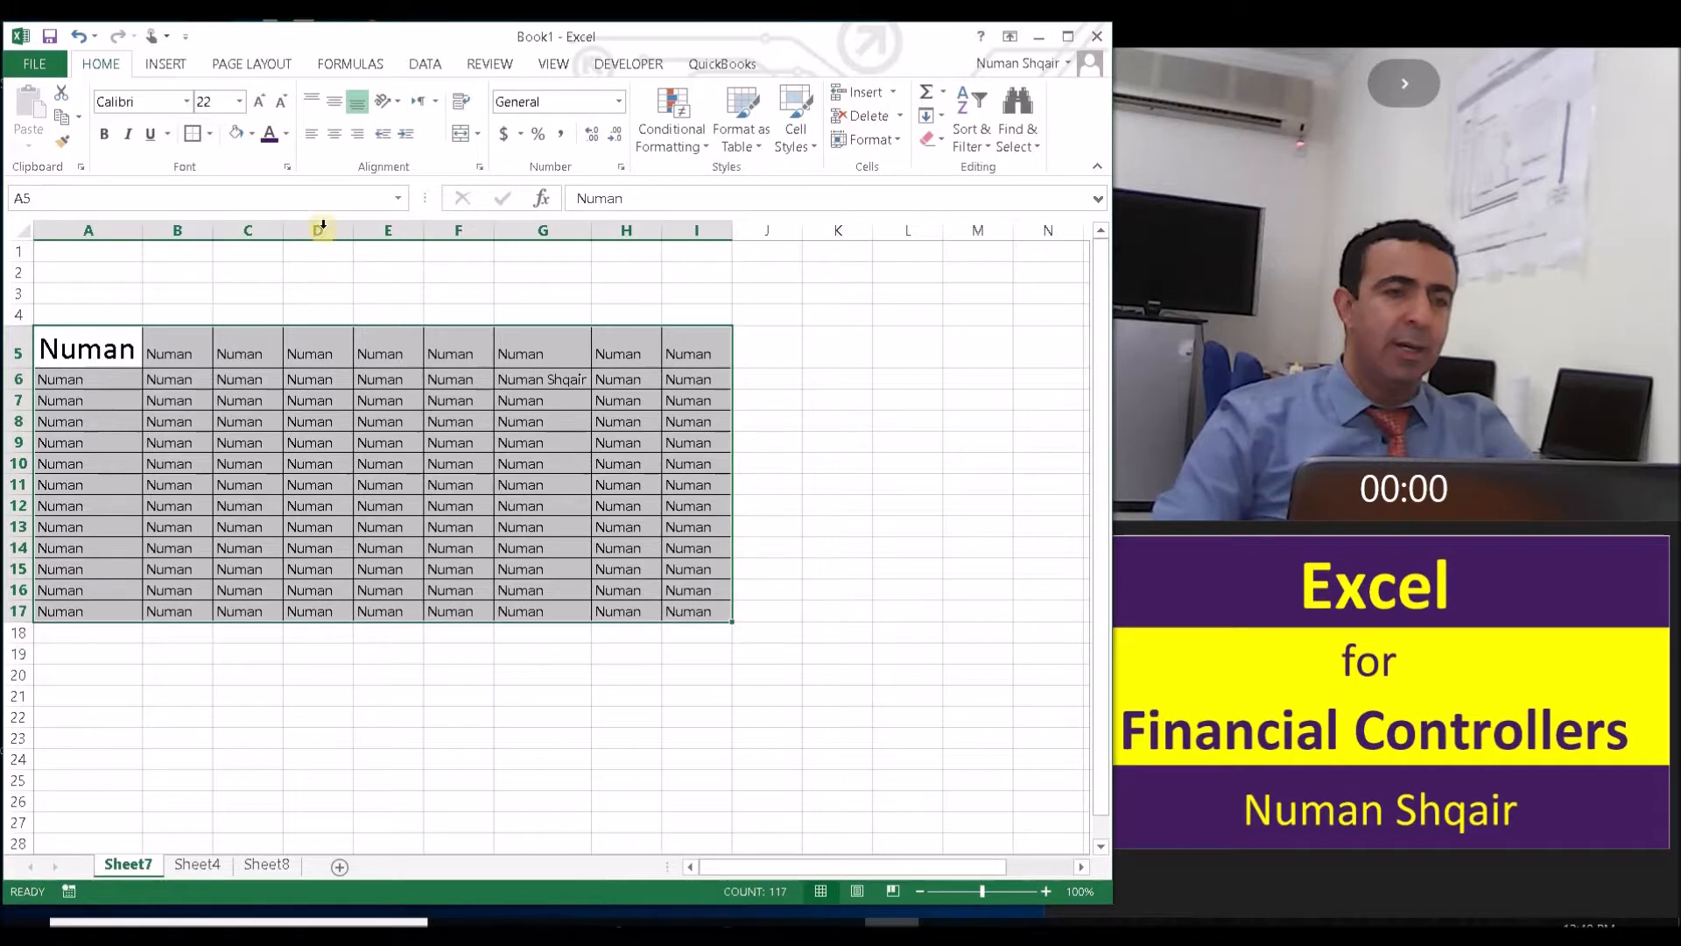
click(252, 135)
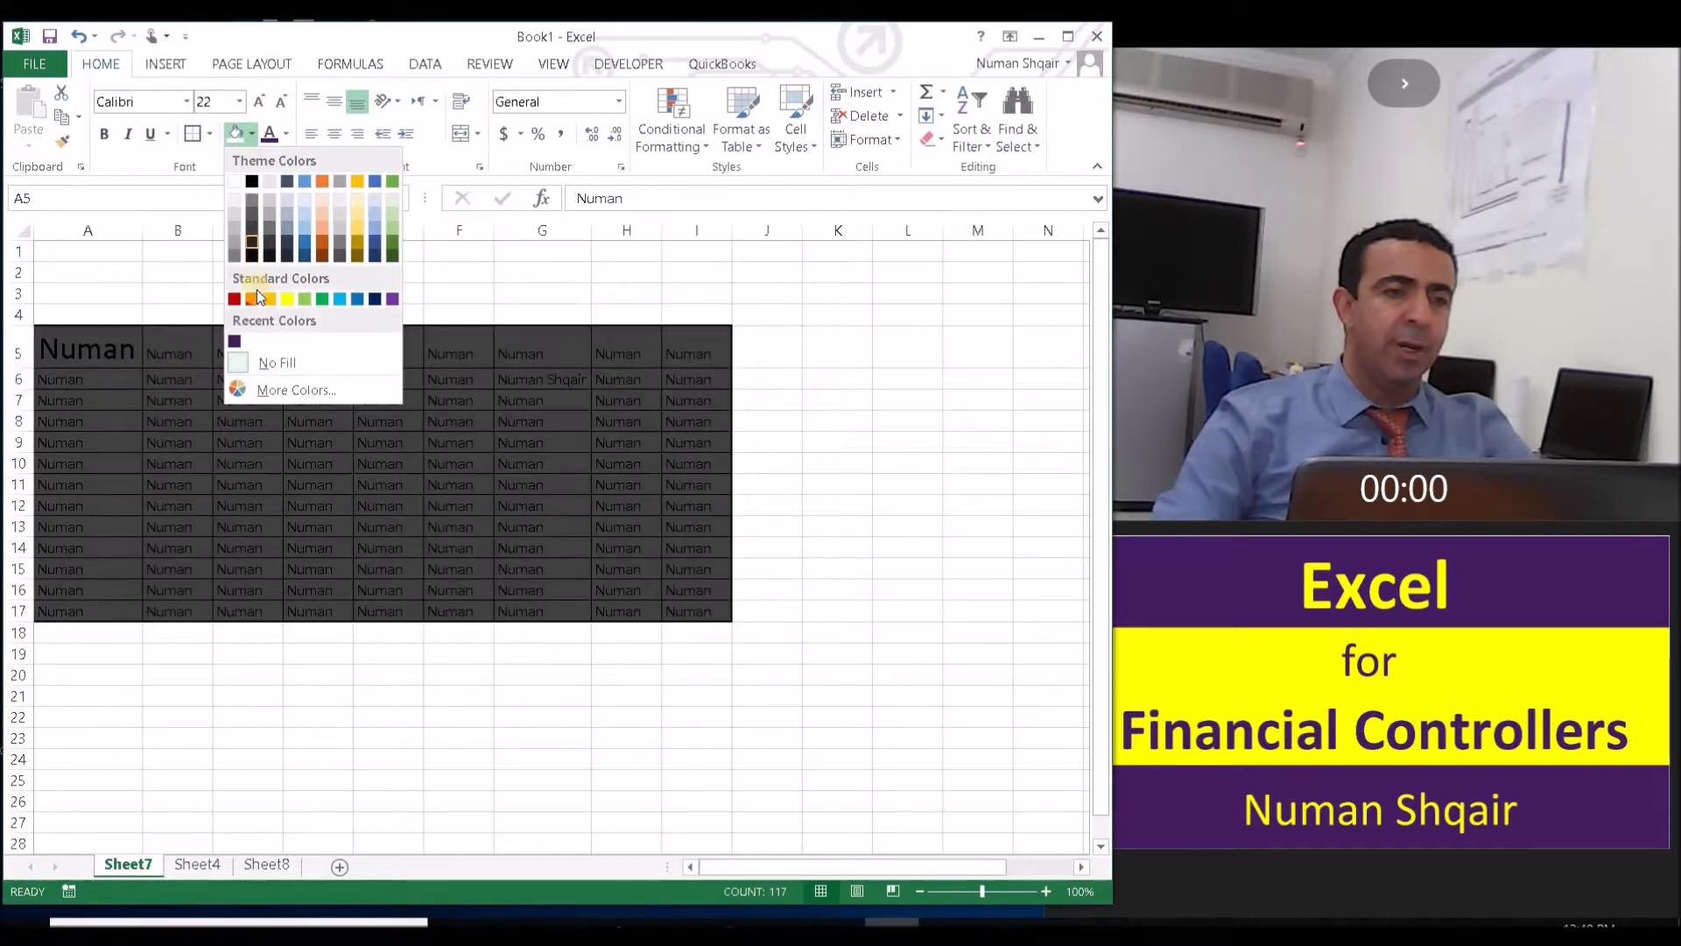
click(252, 298)
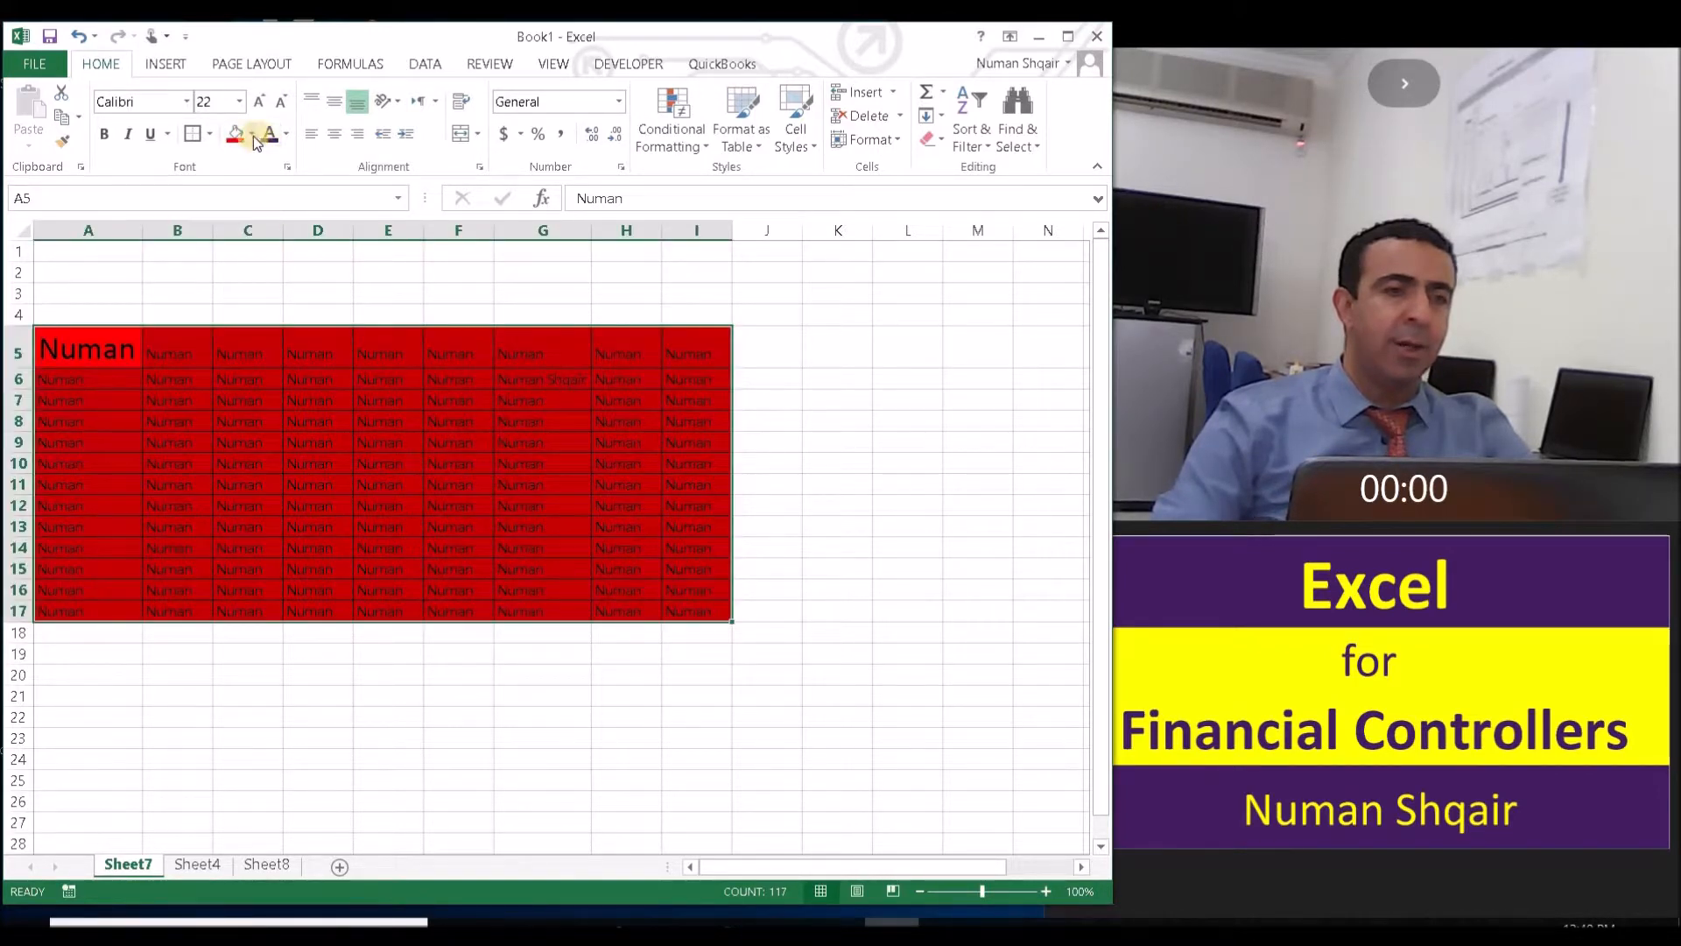
click(252, 135)
click(341, 299)
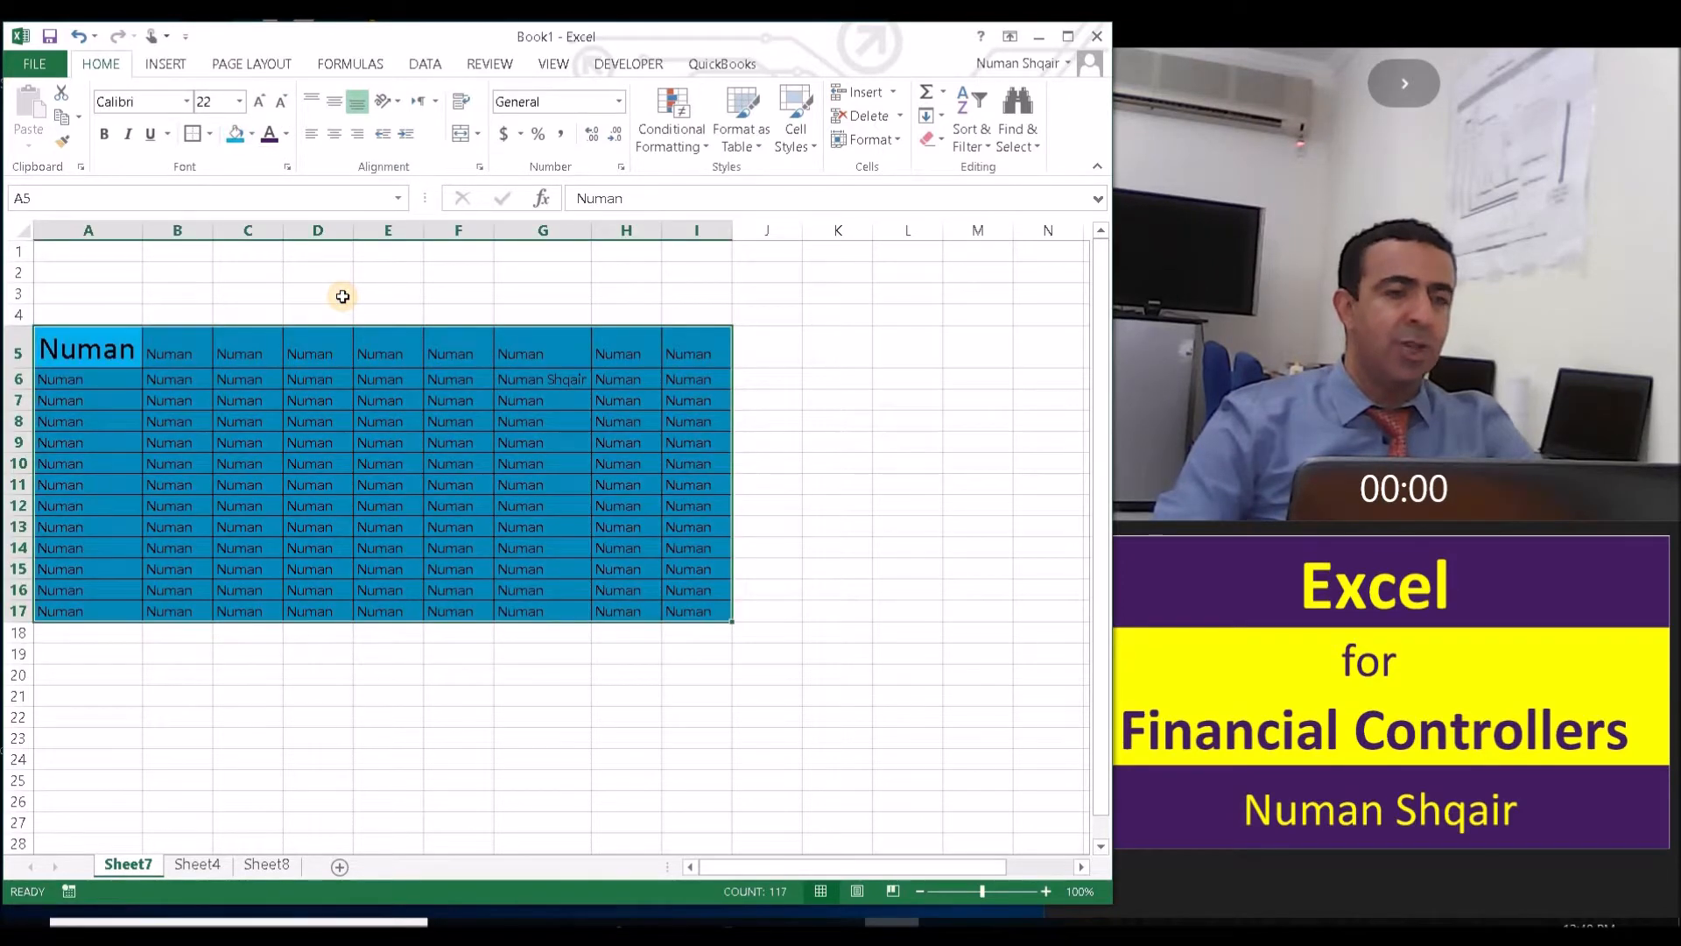
- Set the font color of the range A5:I17 to red
click(287, 135)
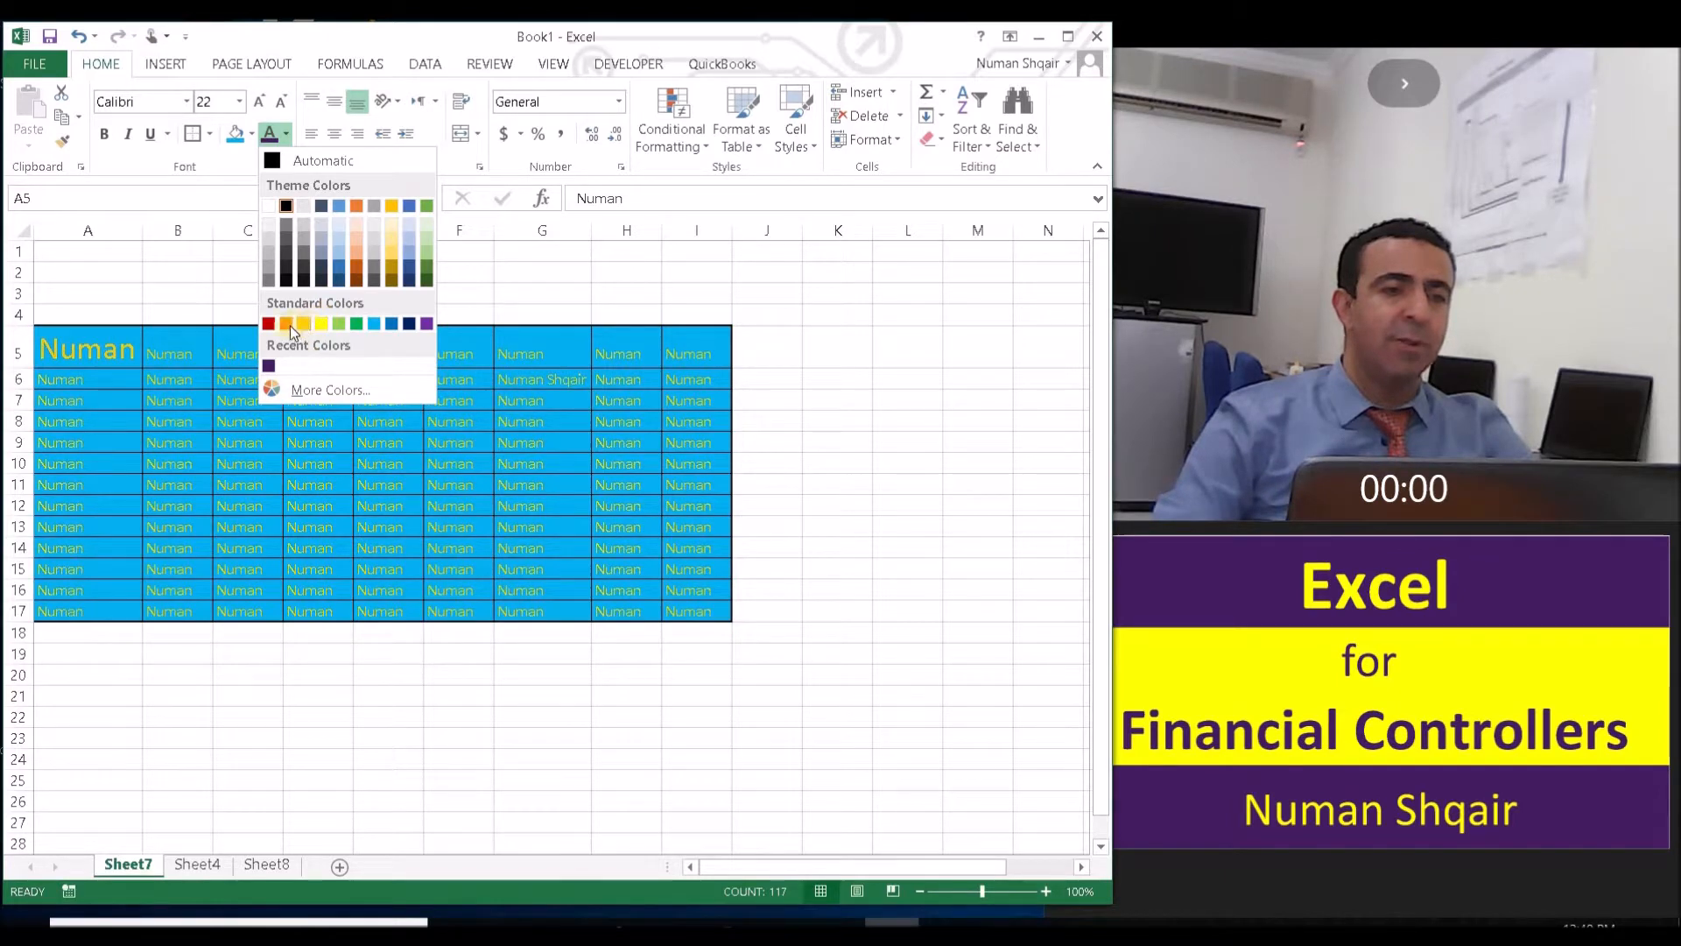
click(291, 324)
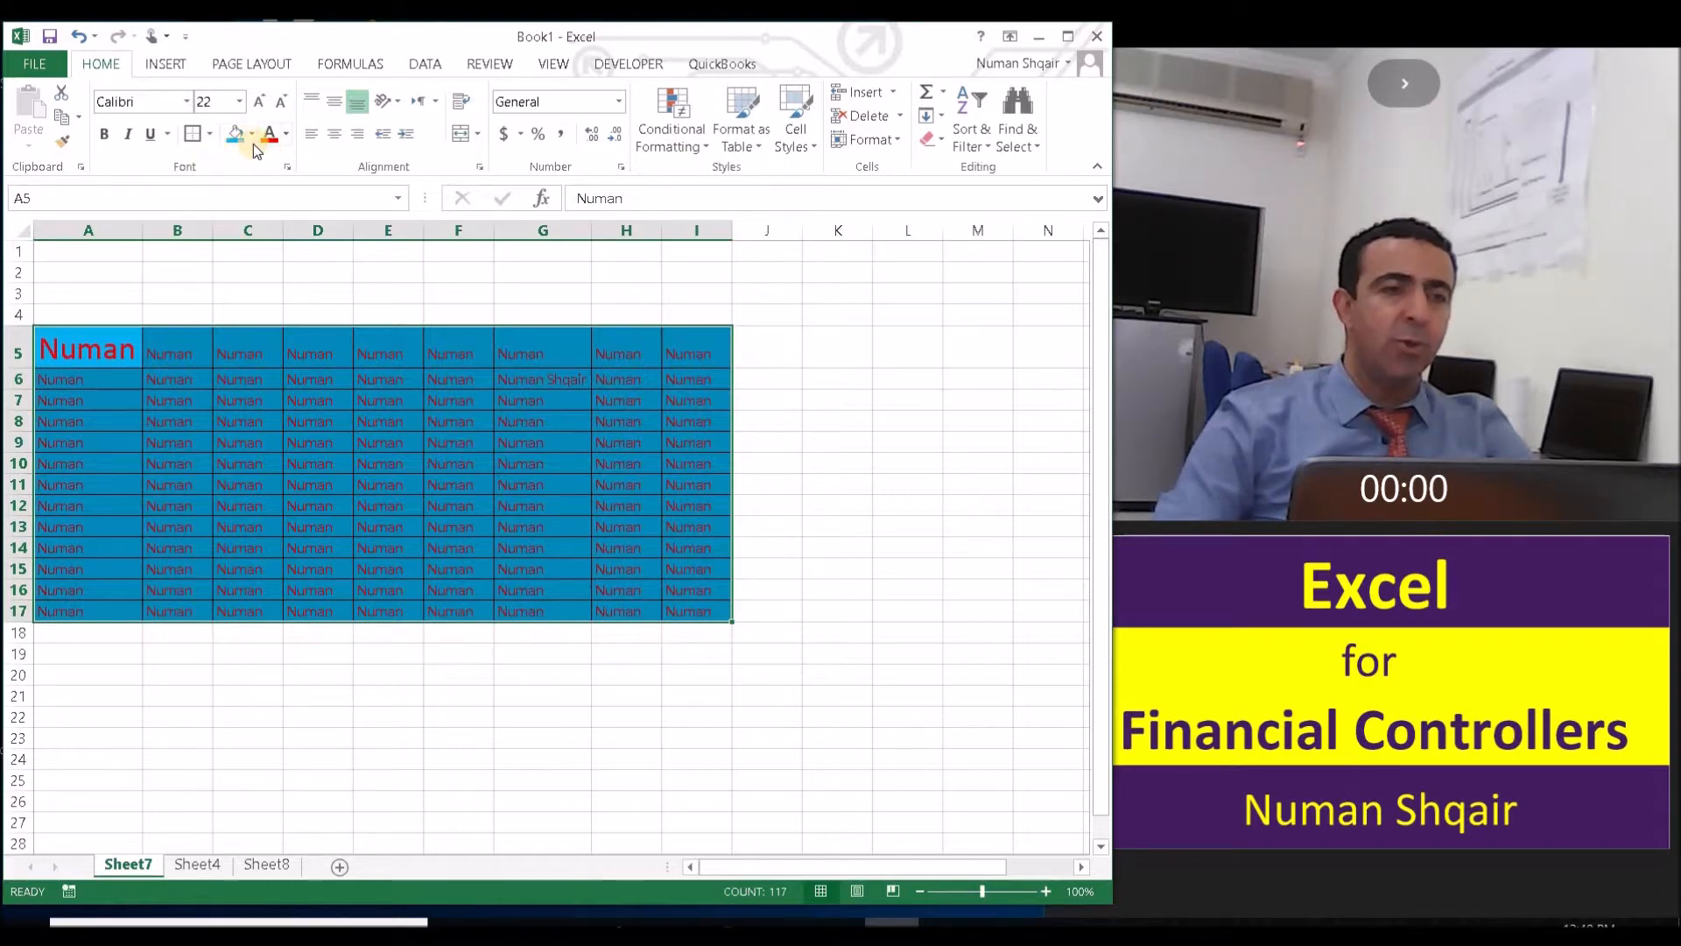
click(166, 64)
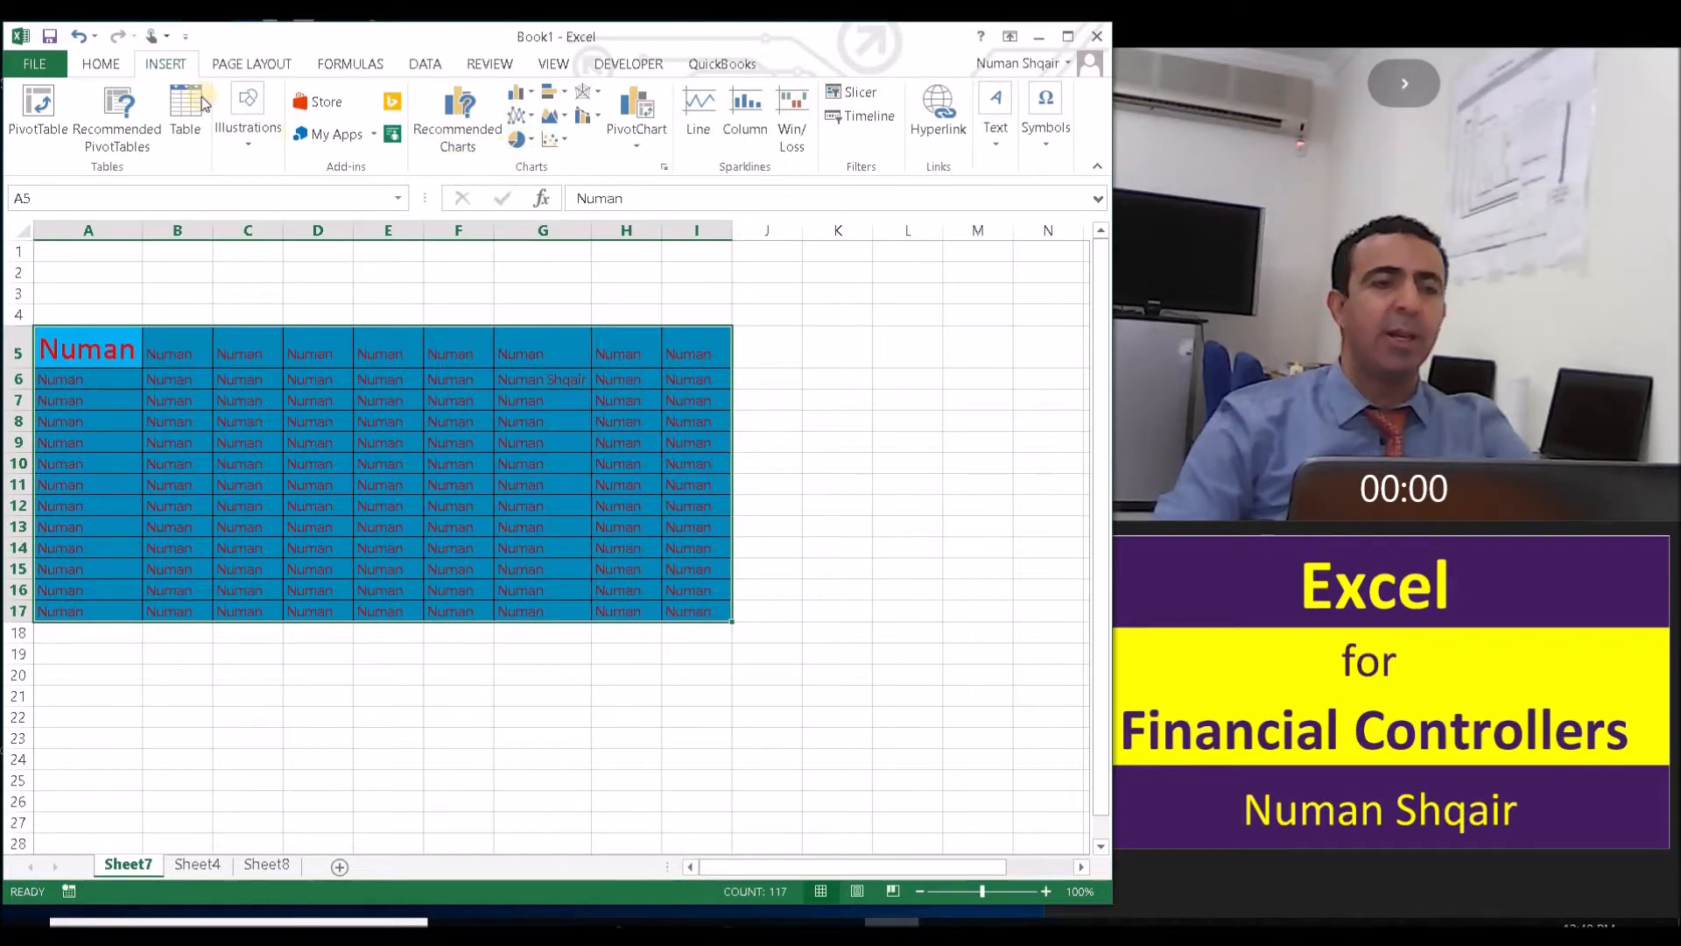
click(103, 67)
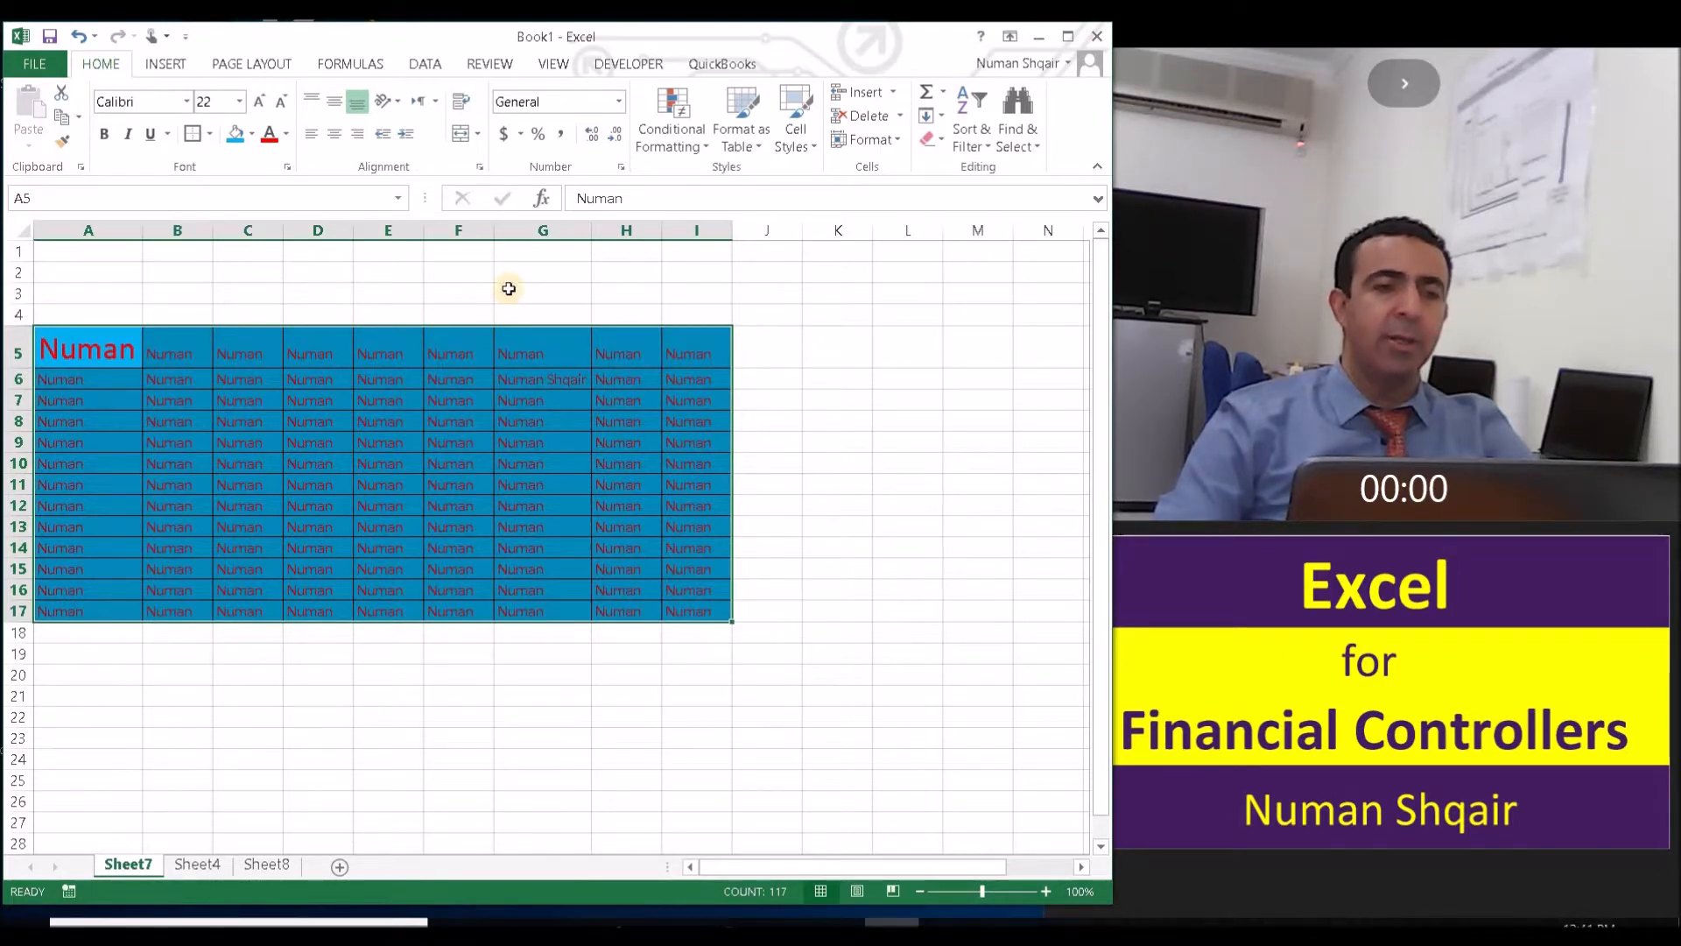
click(511, 289)
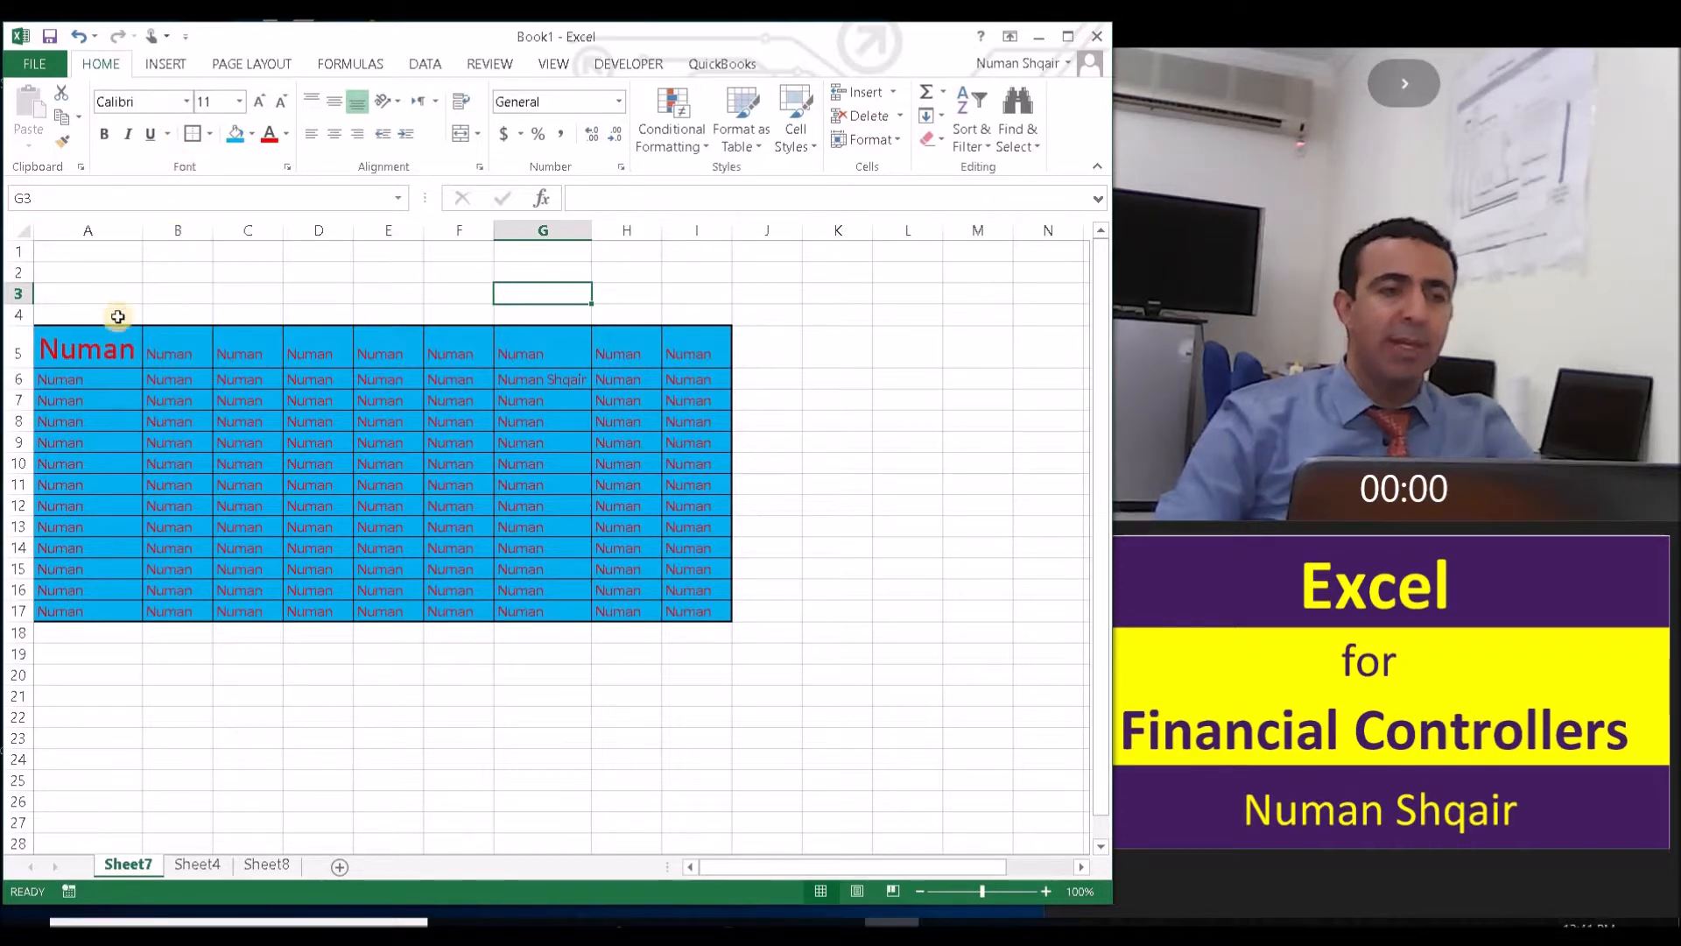
- Format the text in cell B5 as bold, italic and underlined
click(190, 351)
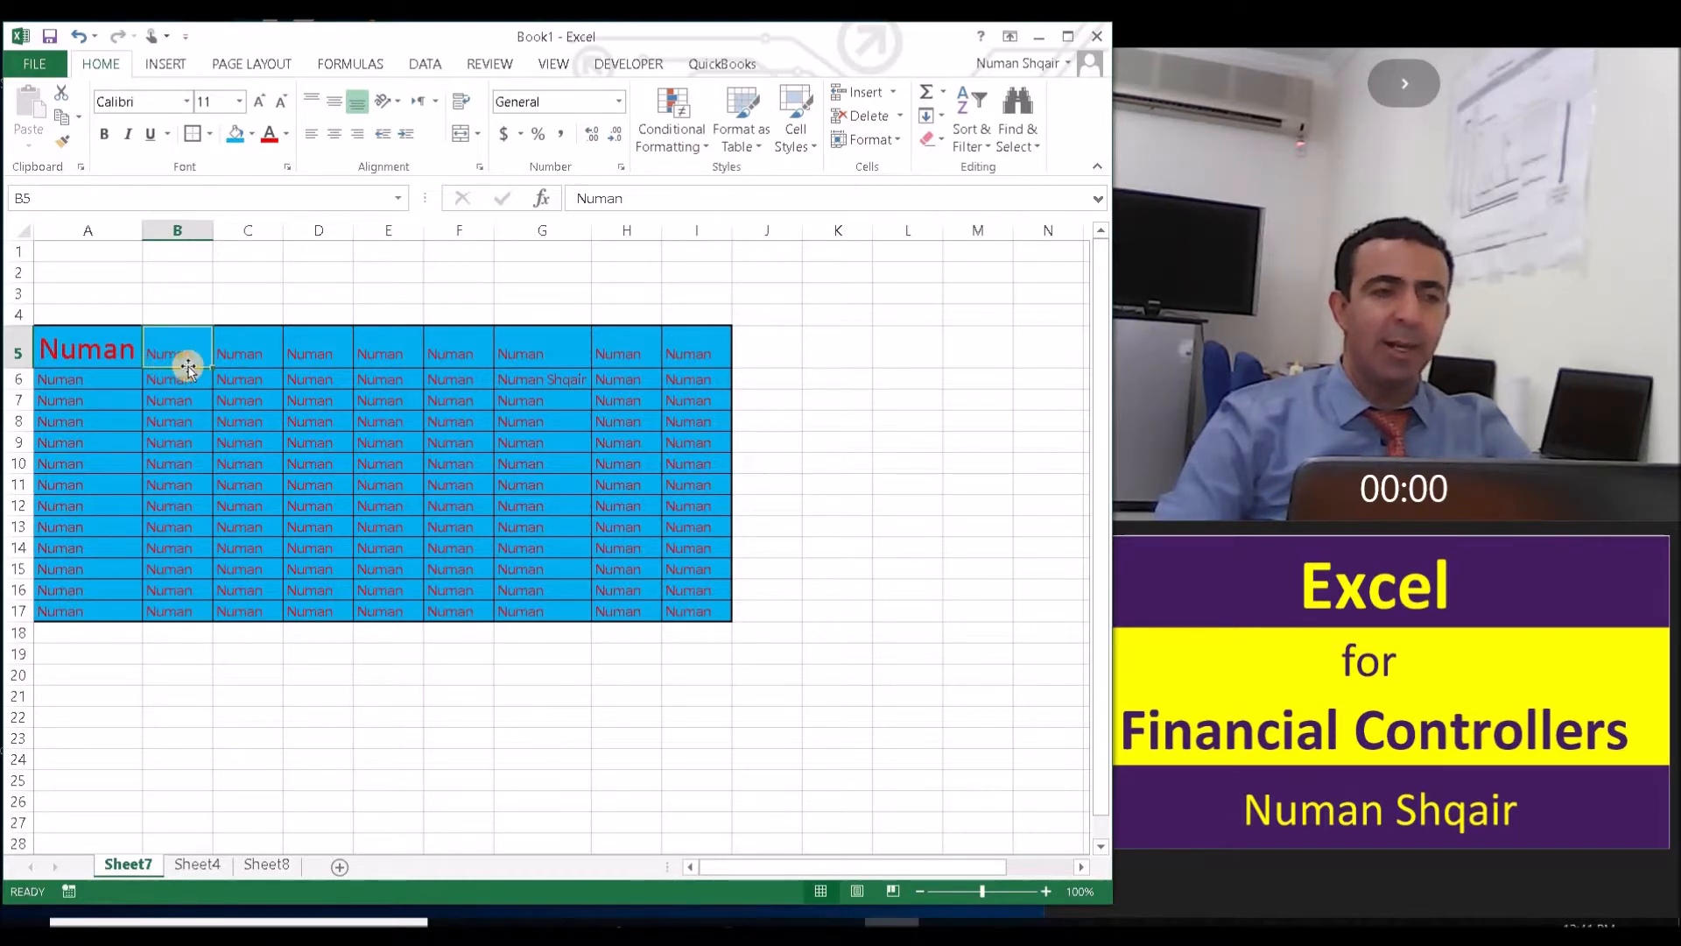
click(105, 136)
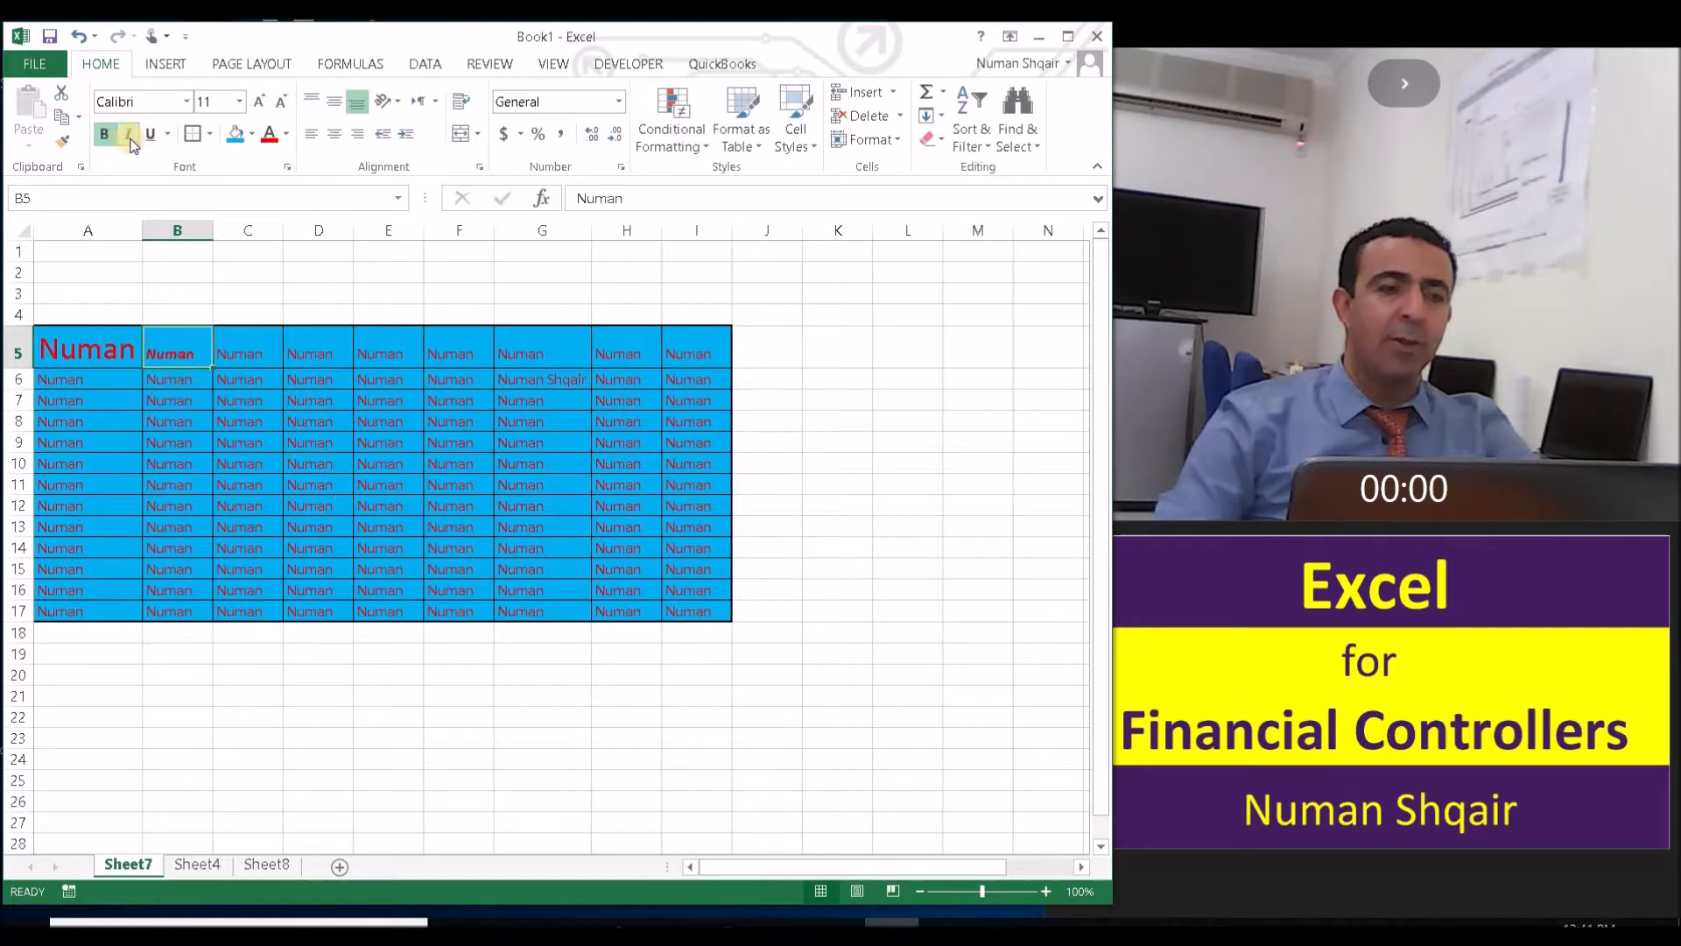
click(146, 140)
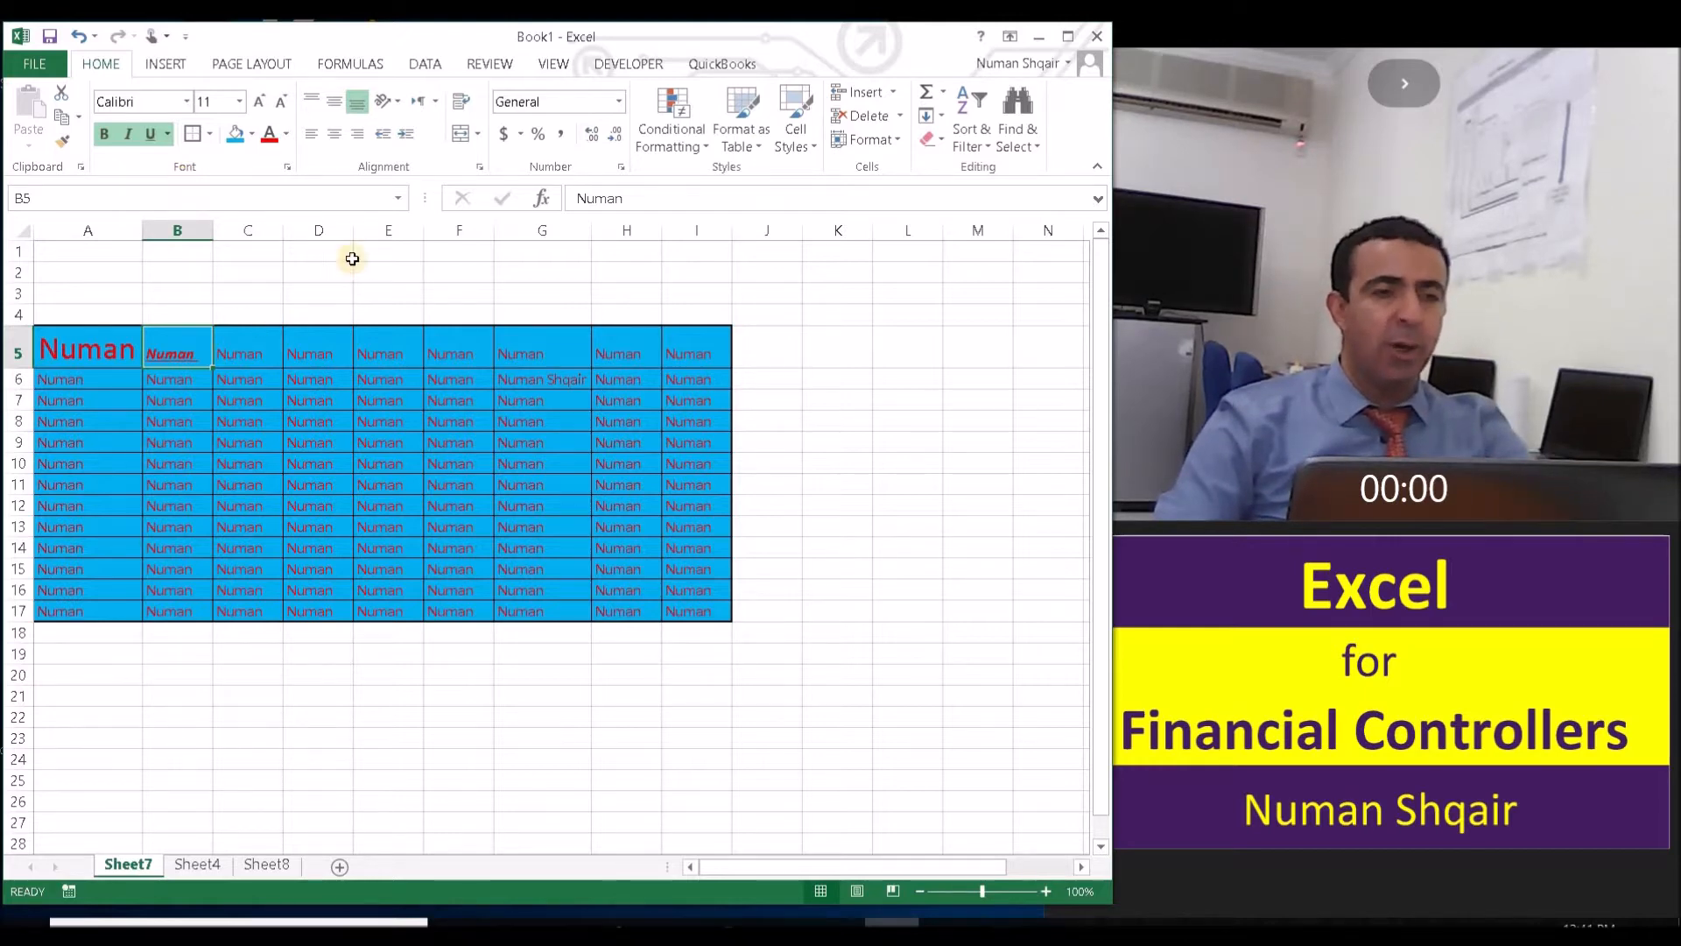
click(445, 277)
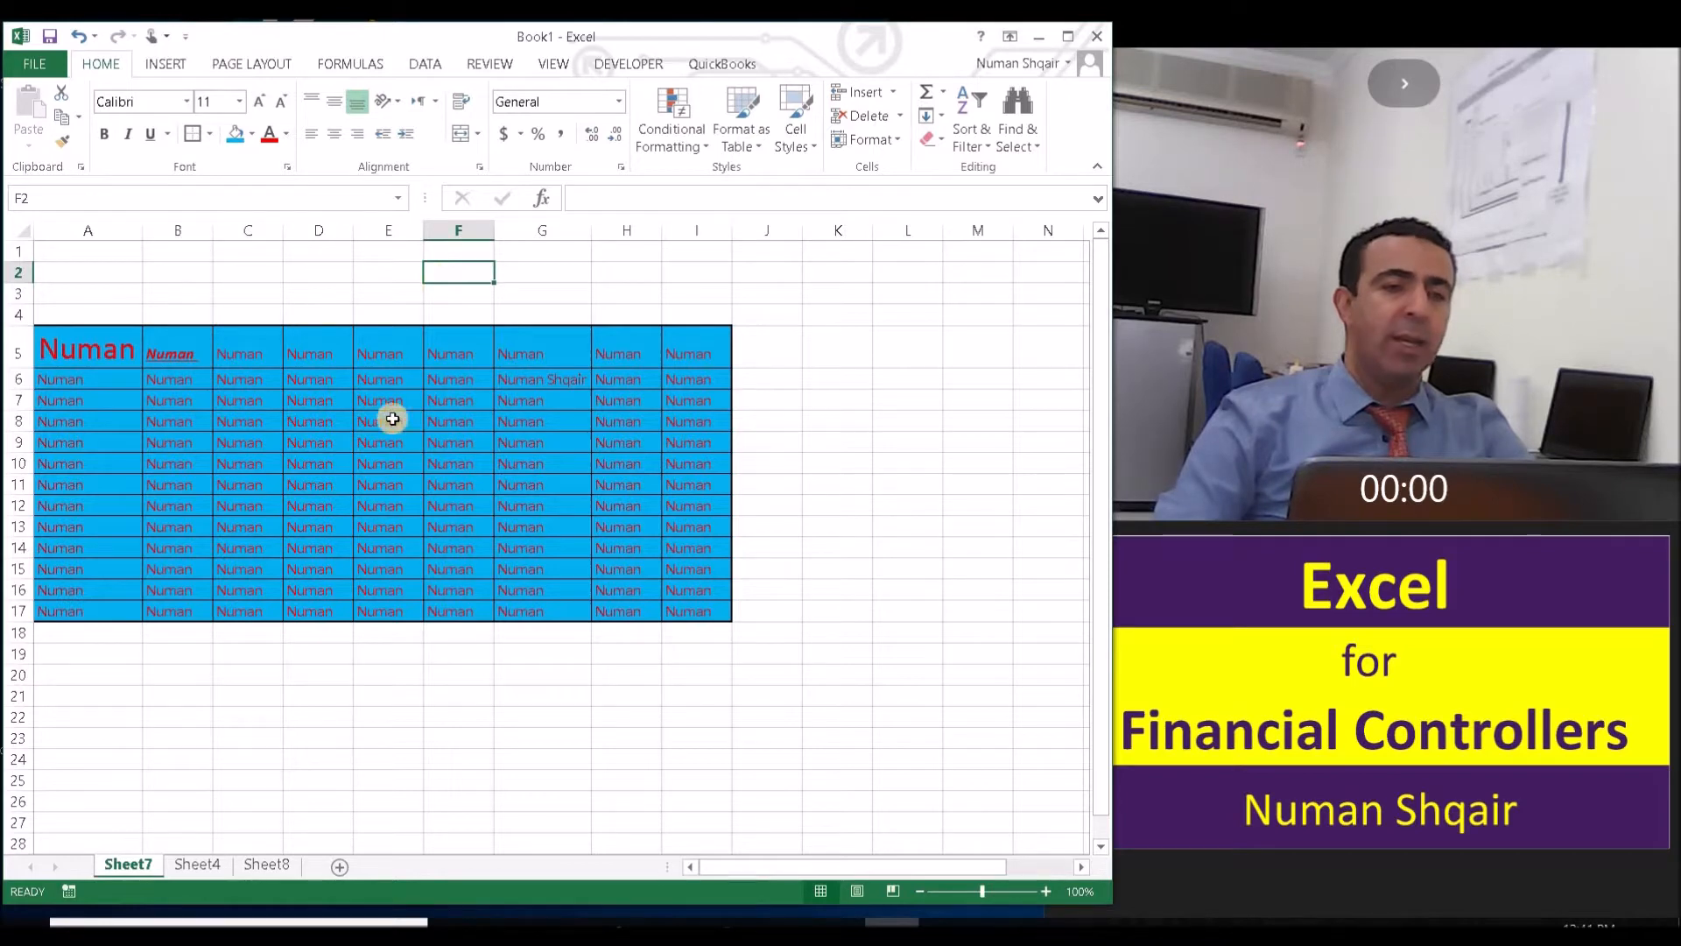
- Enter the headings Total Cost, Units and Cost by unit in cells C1, D1 and E1
click(399, 276)
click(318, 274)
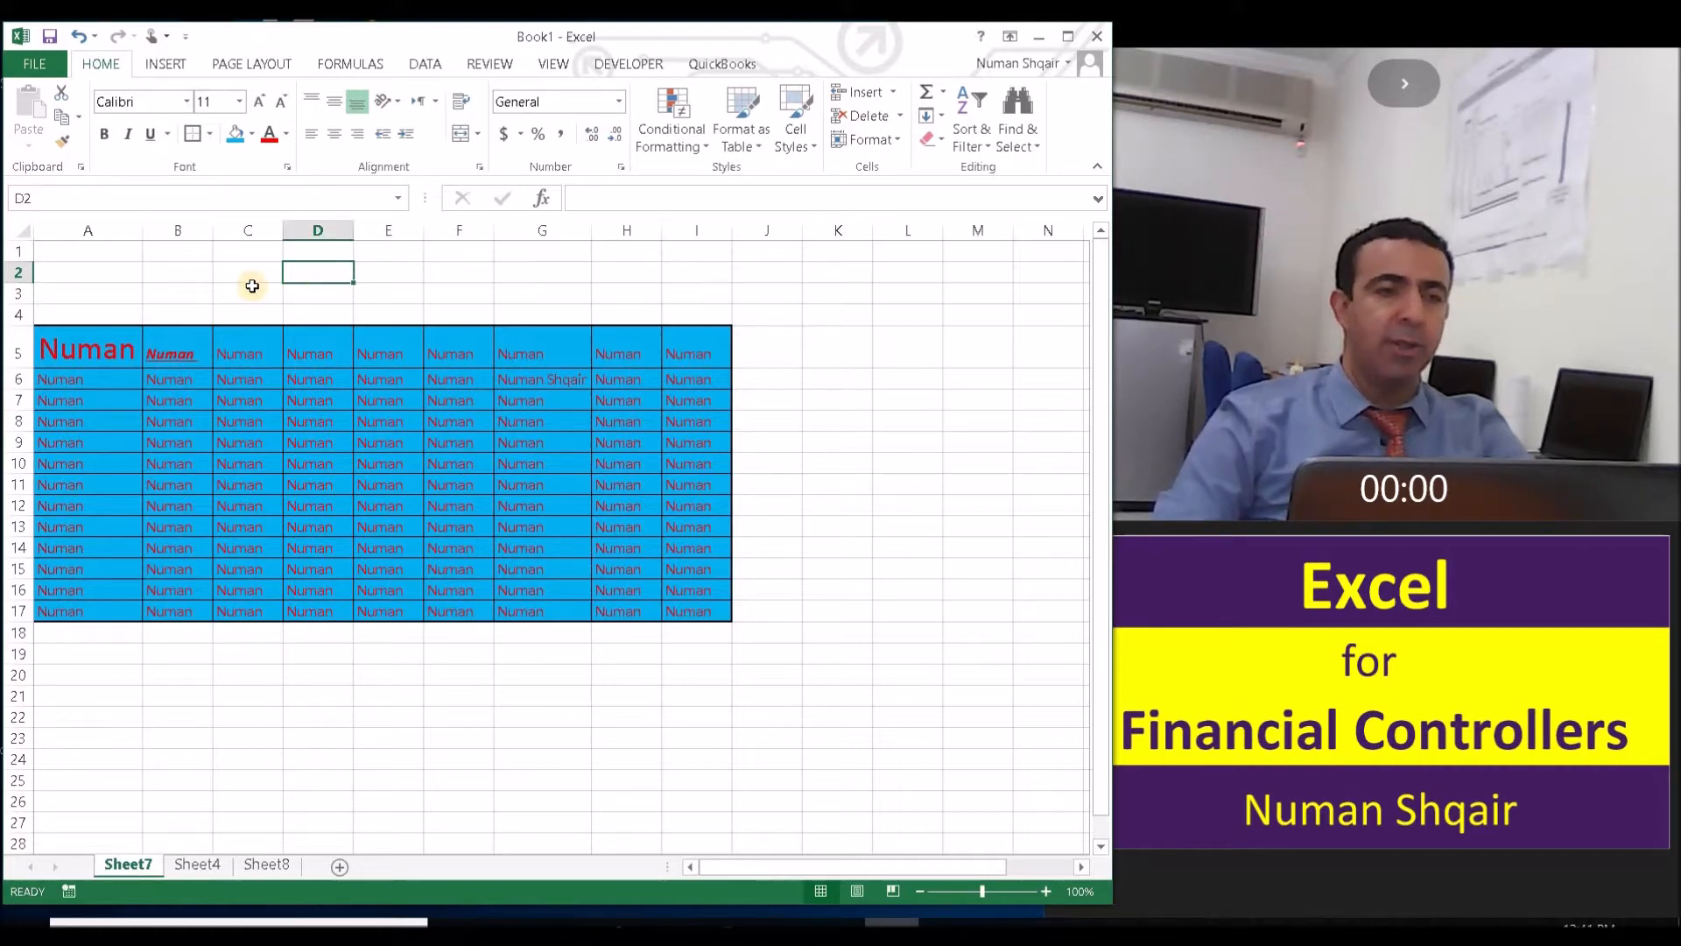
click(250, 258)
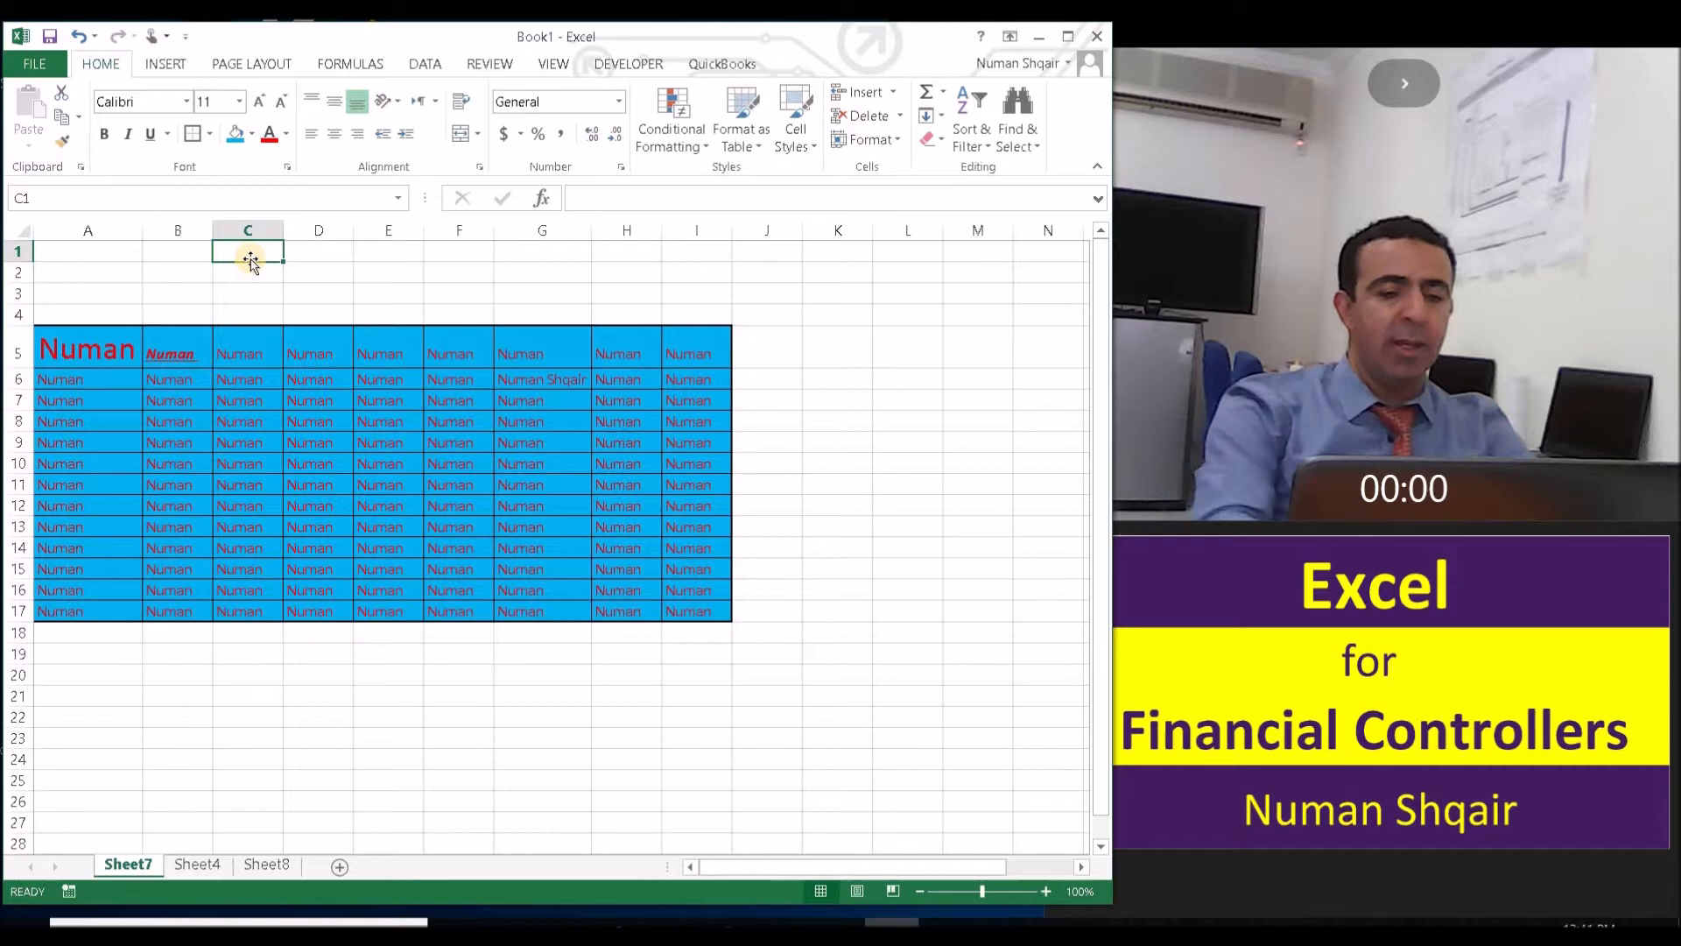
text(T)
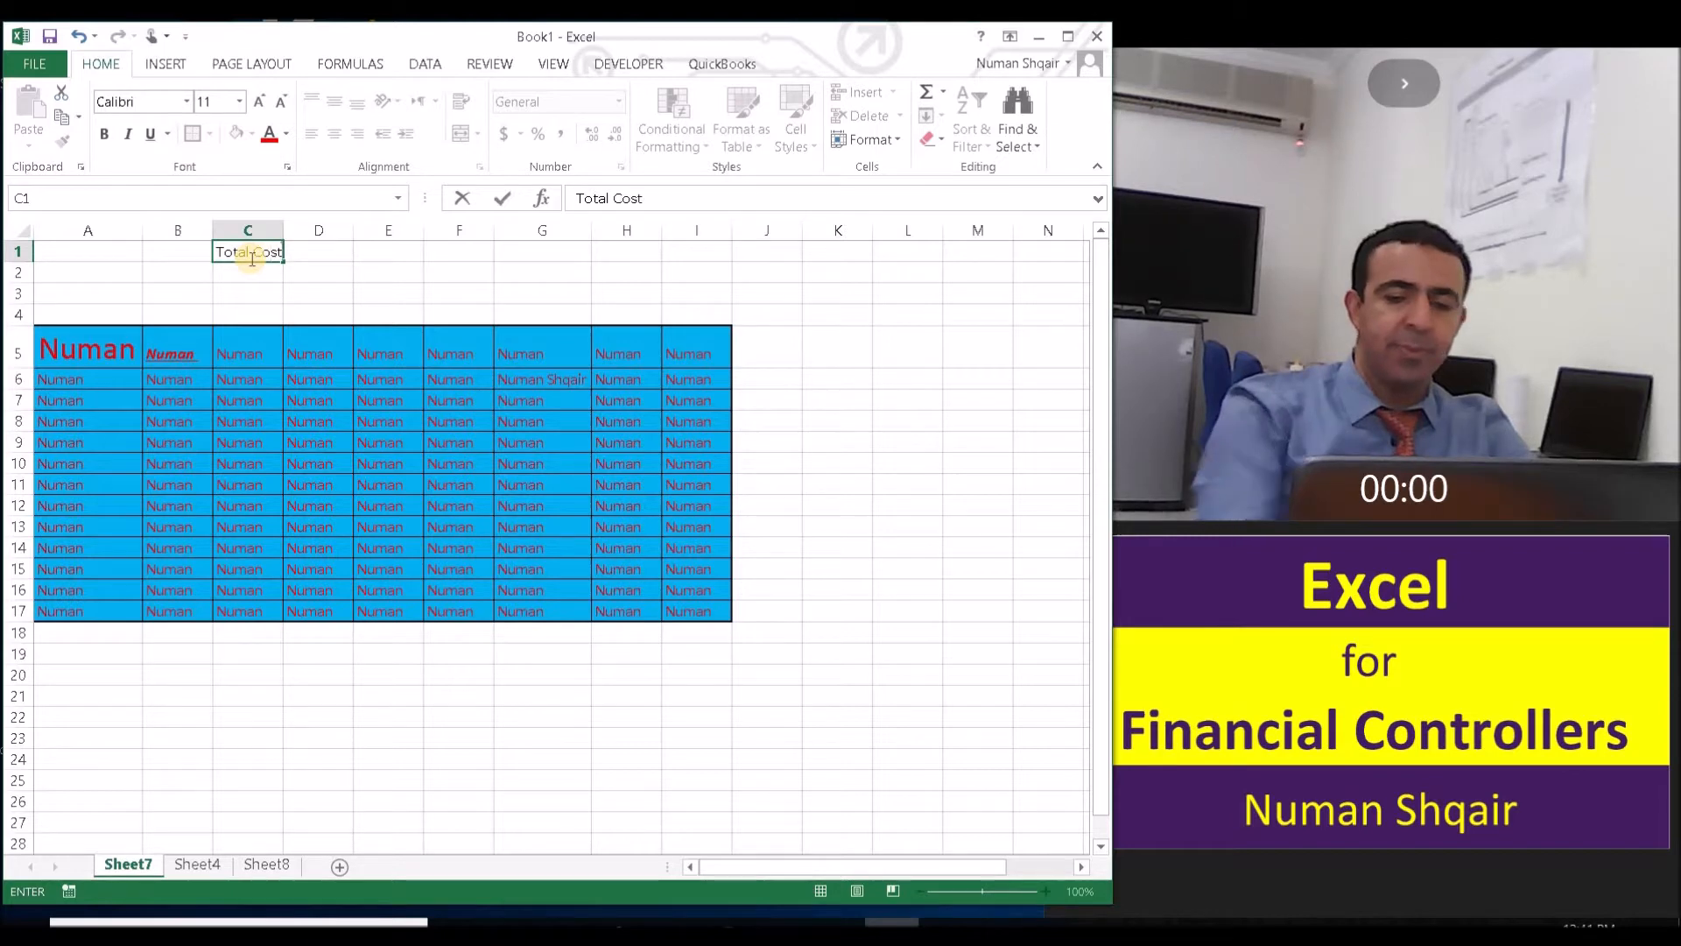
text(otal Cost)
key(Tab)
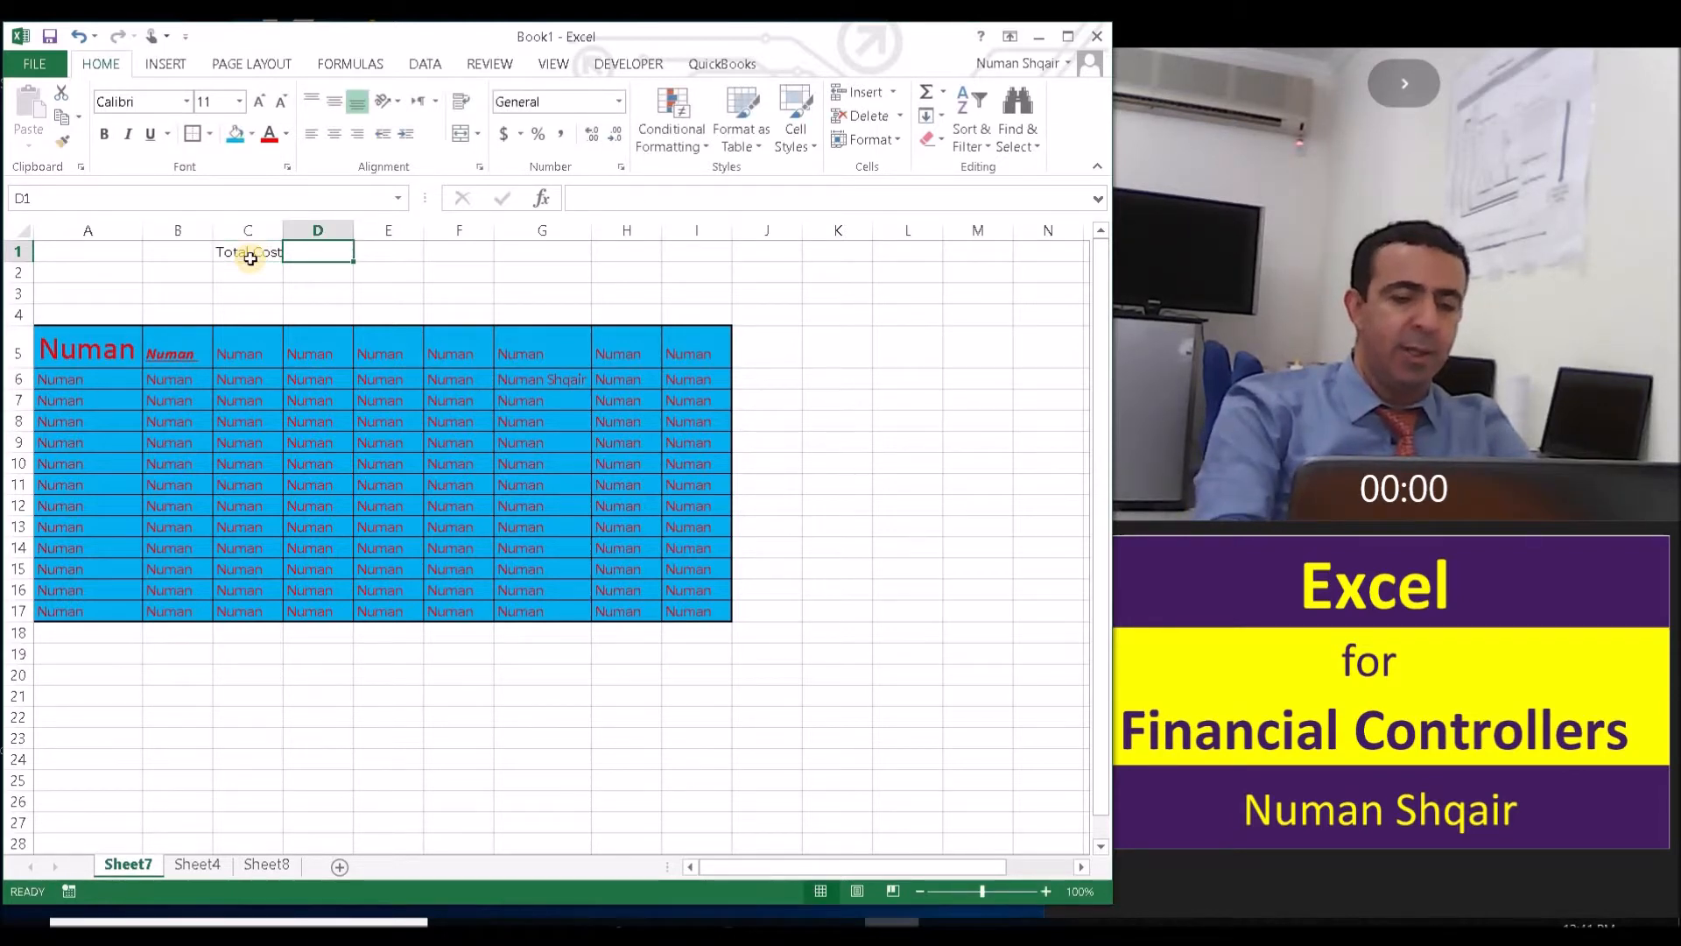
text(Units)
key(Tab)
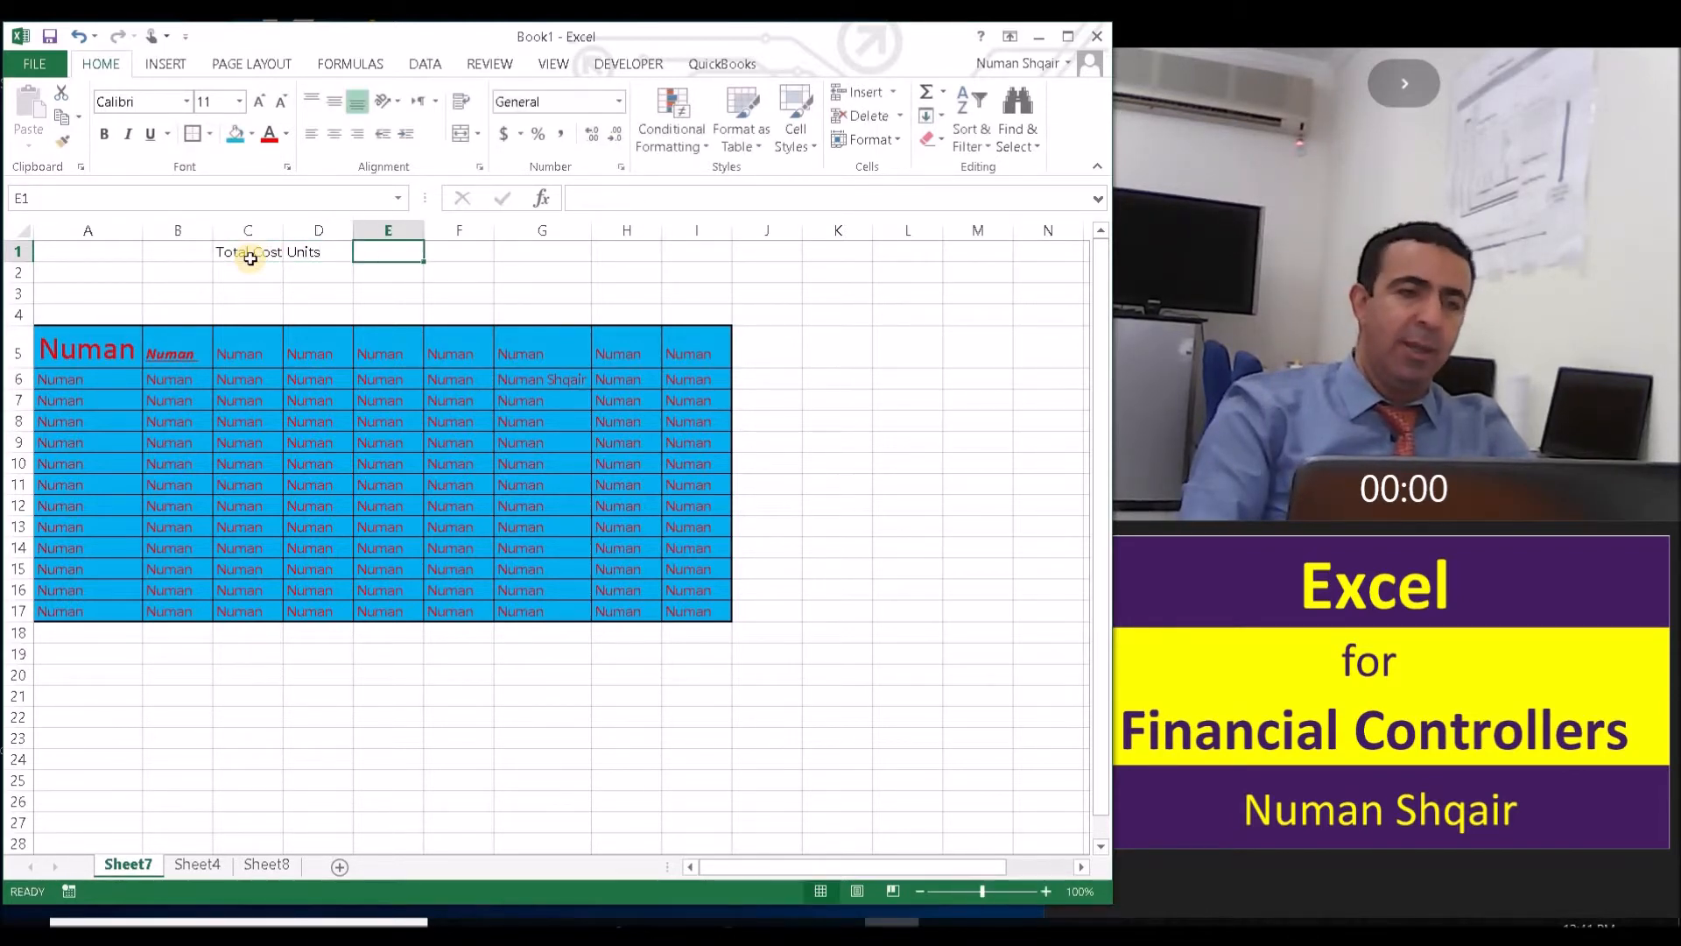
text(Cost by unit)
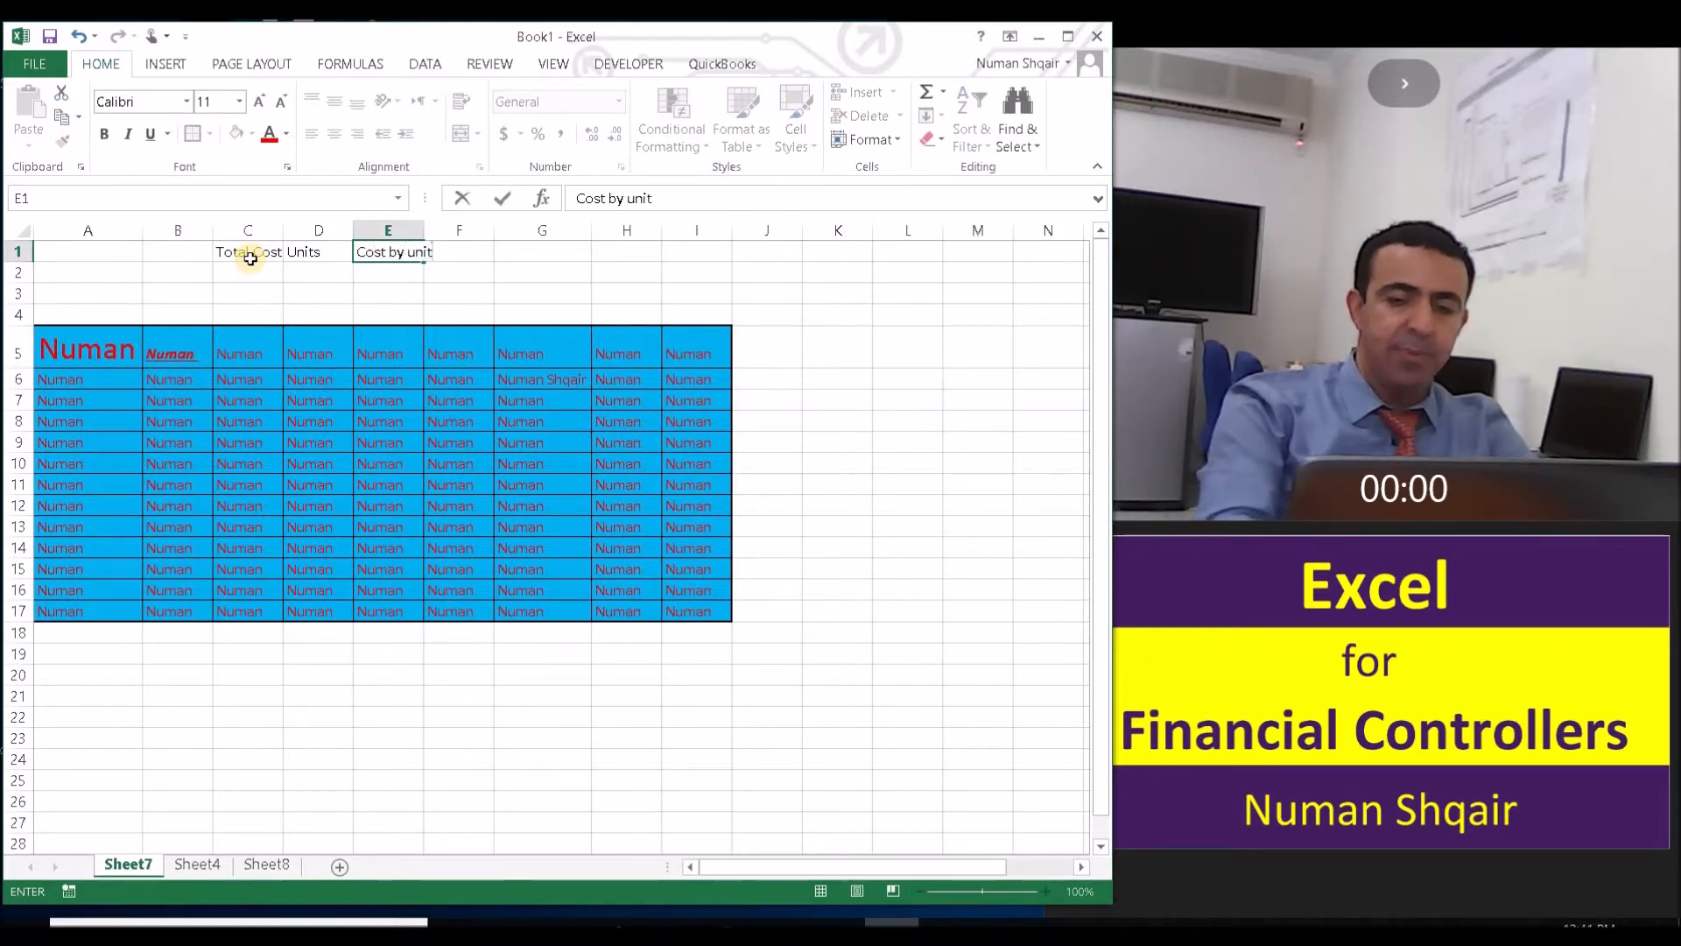
key(Return)
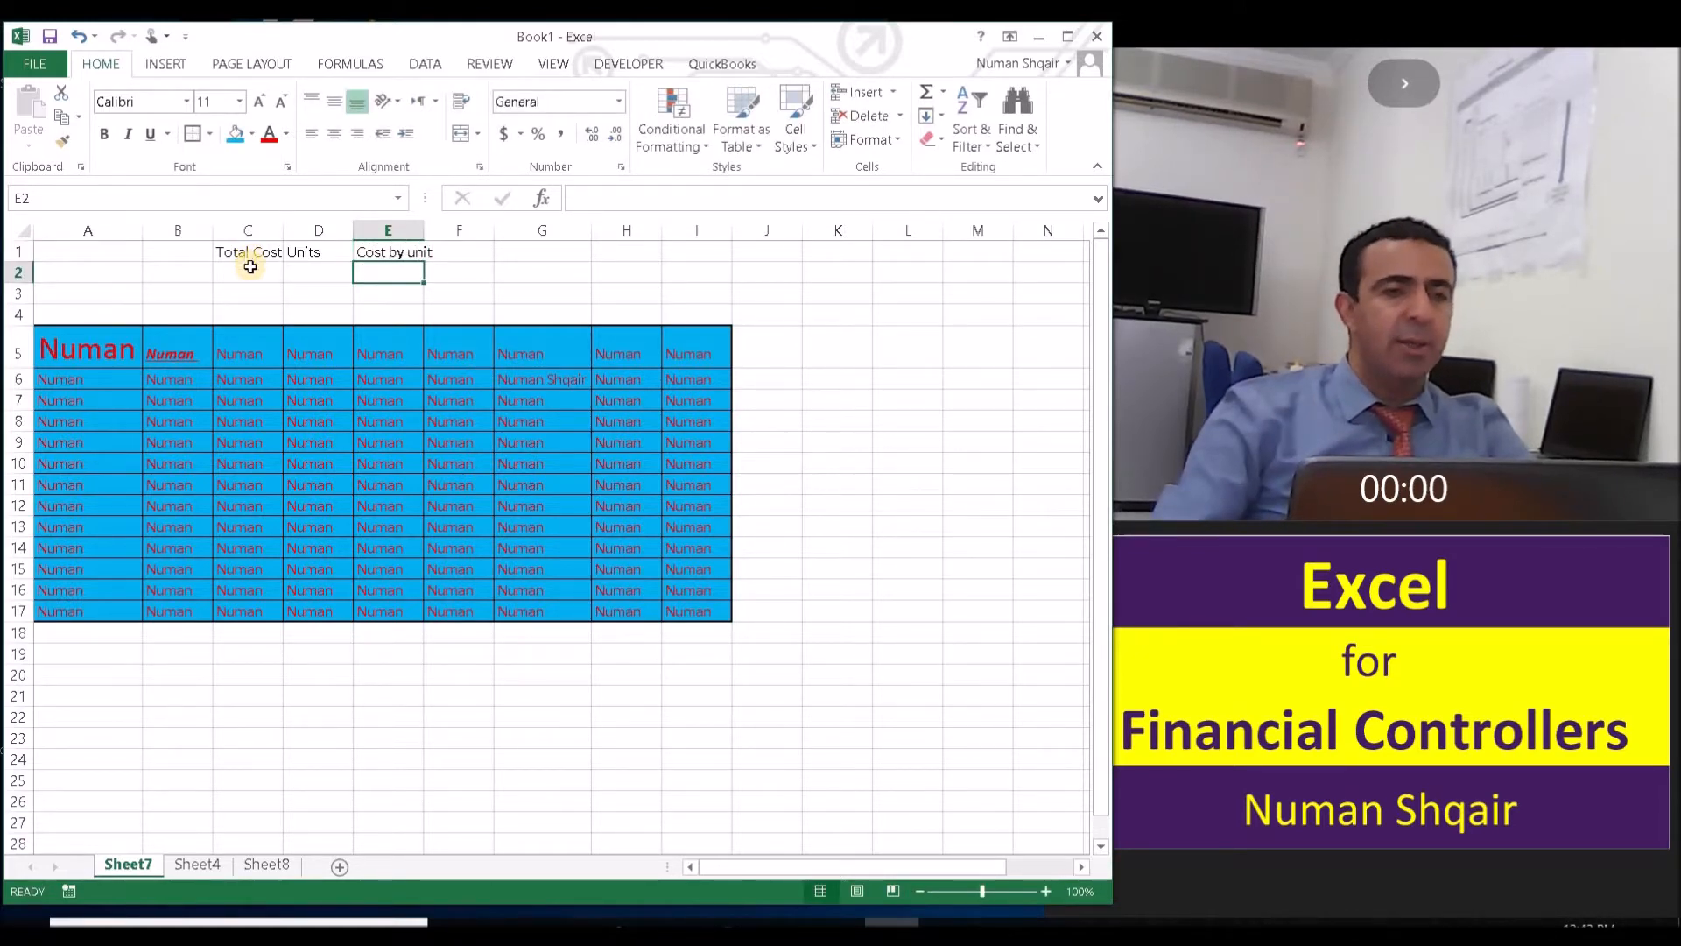
- Enter 5000 as the total cost in C2 and the formula =C2/D2 in E2
click(251, 268)
text(5000)
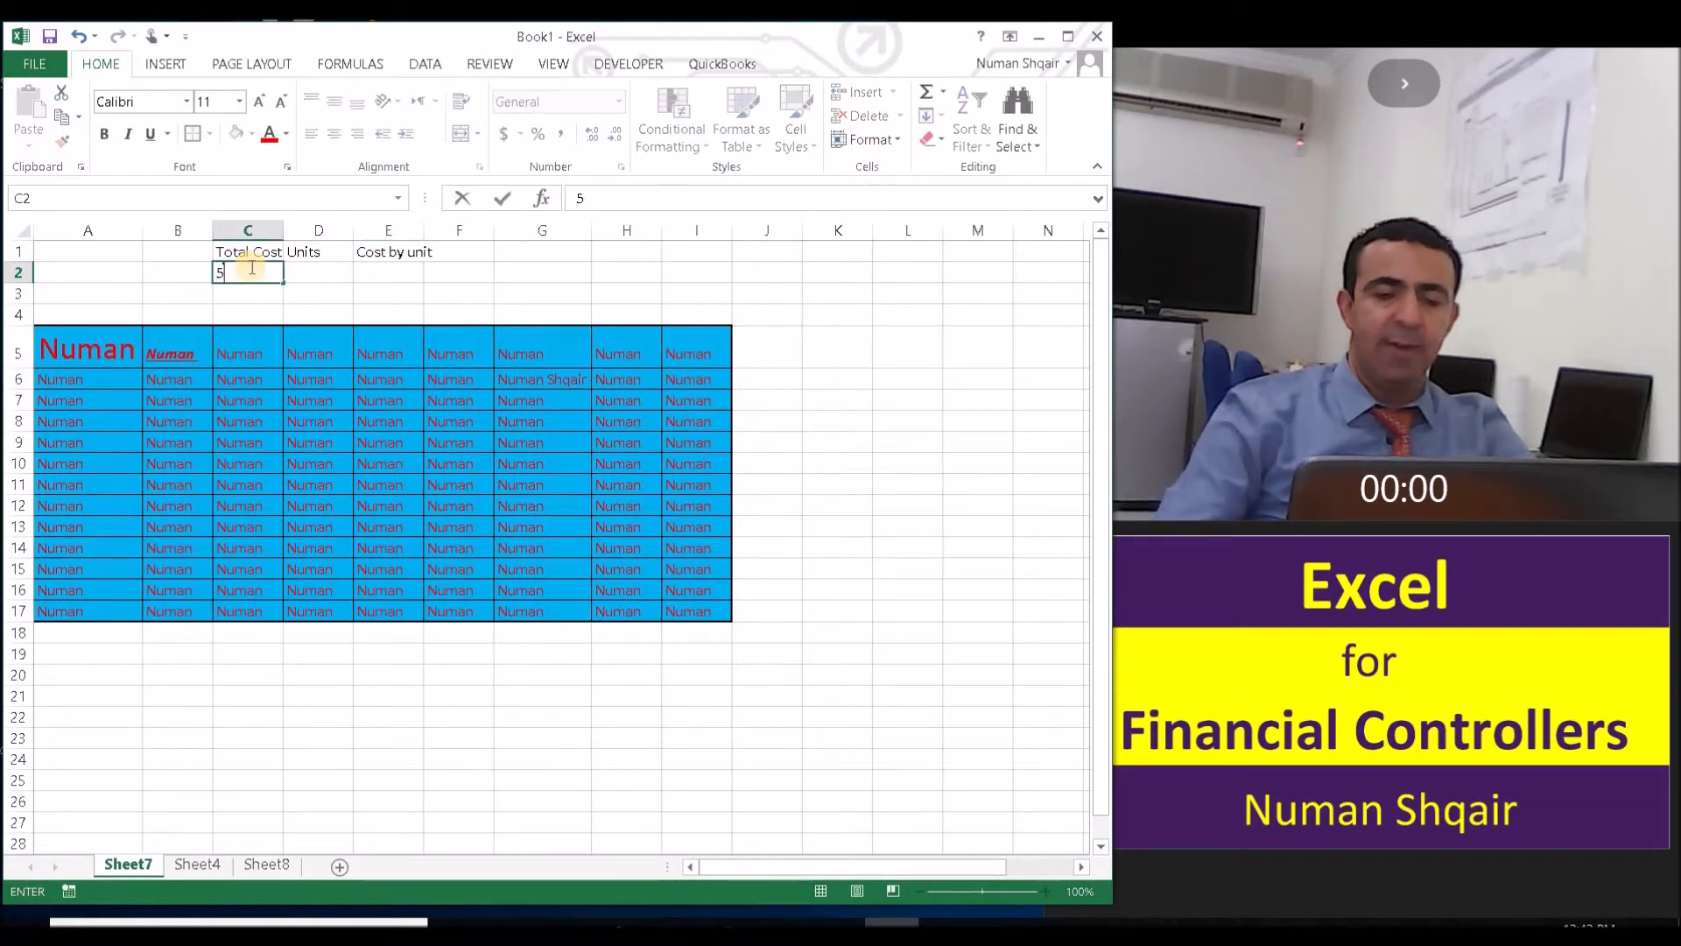
click(396, 277)
text(=)
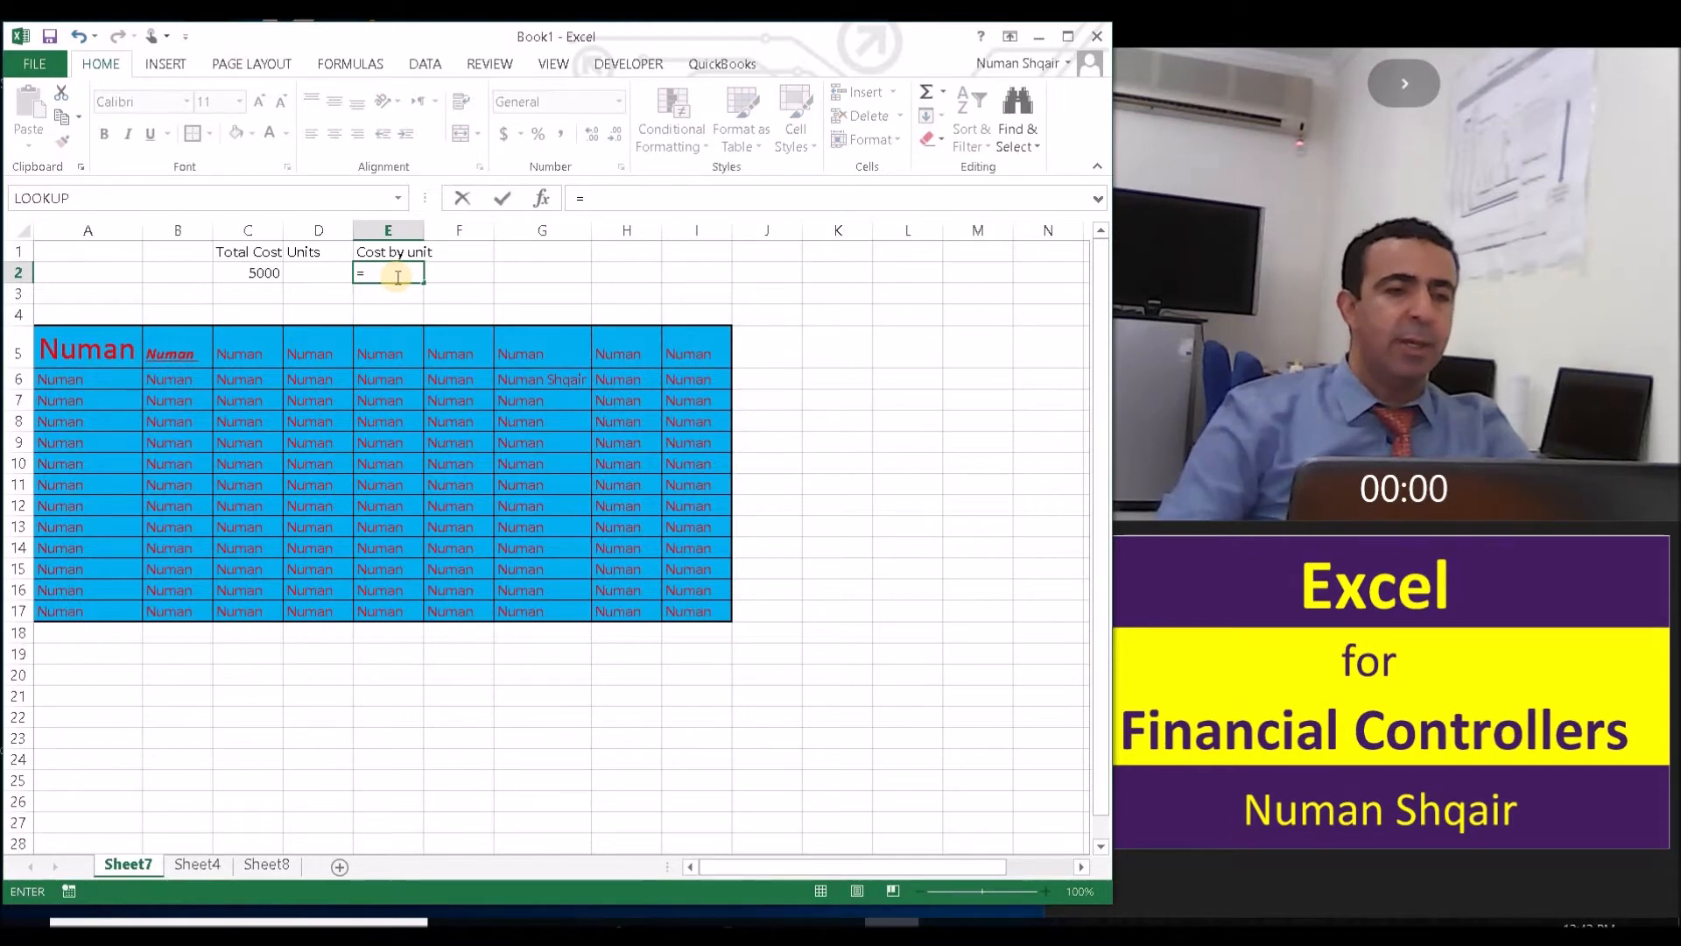
click(270, 274)
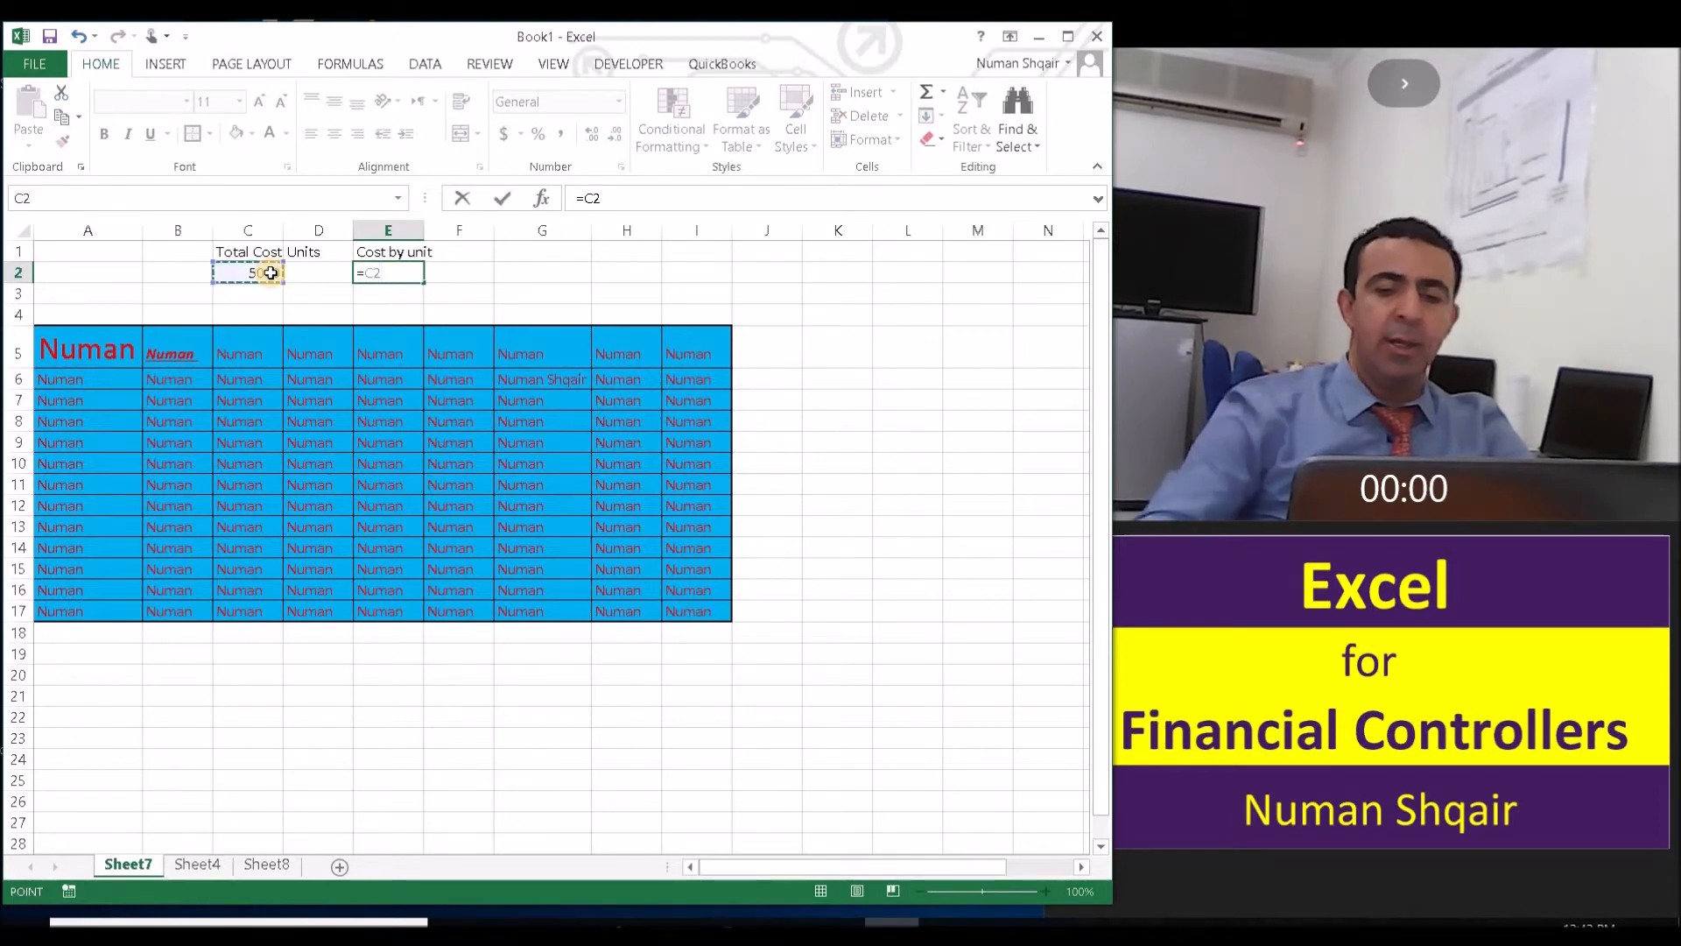
text(/)
click(312, 266)
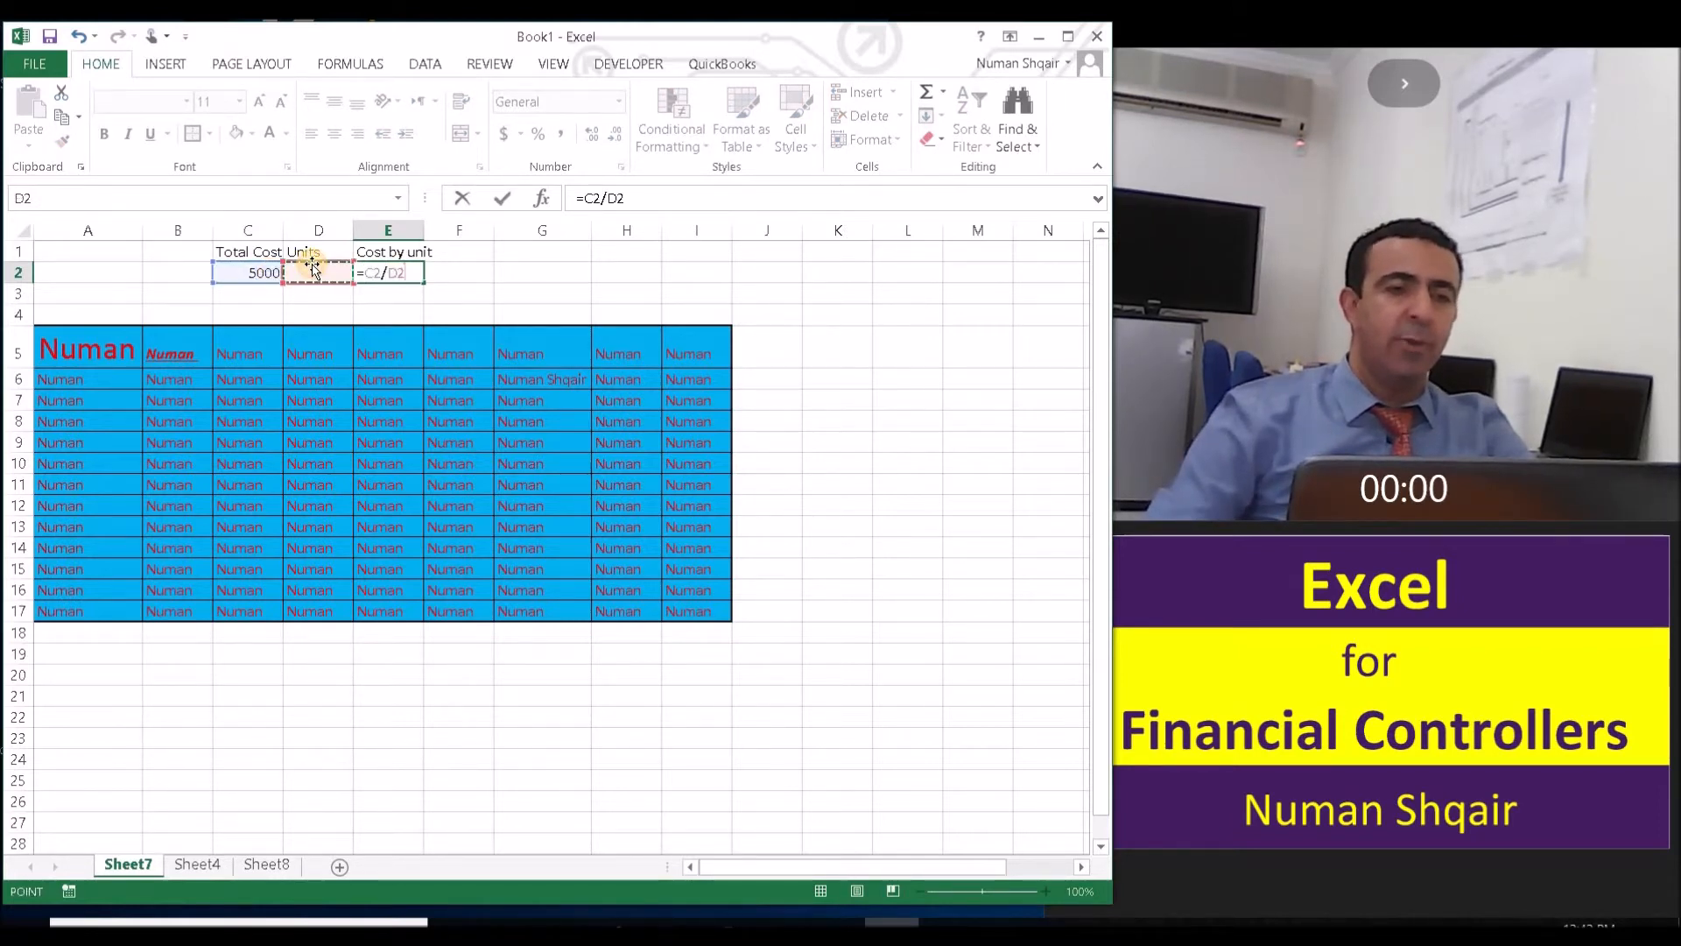
key(Return)
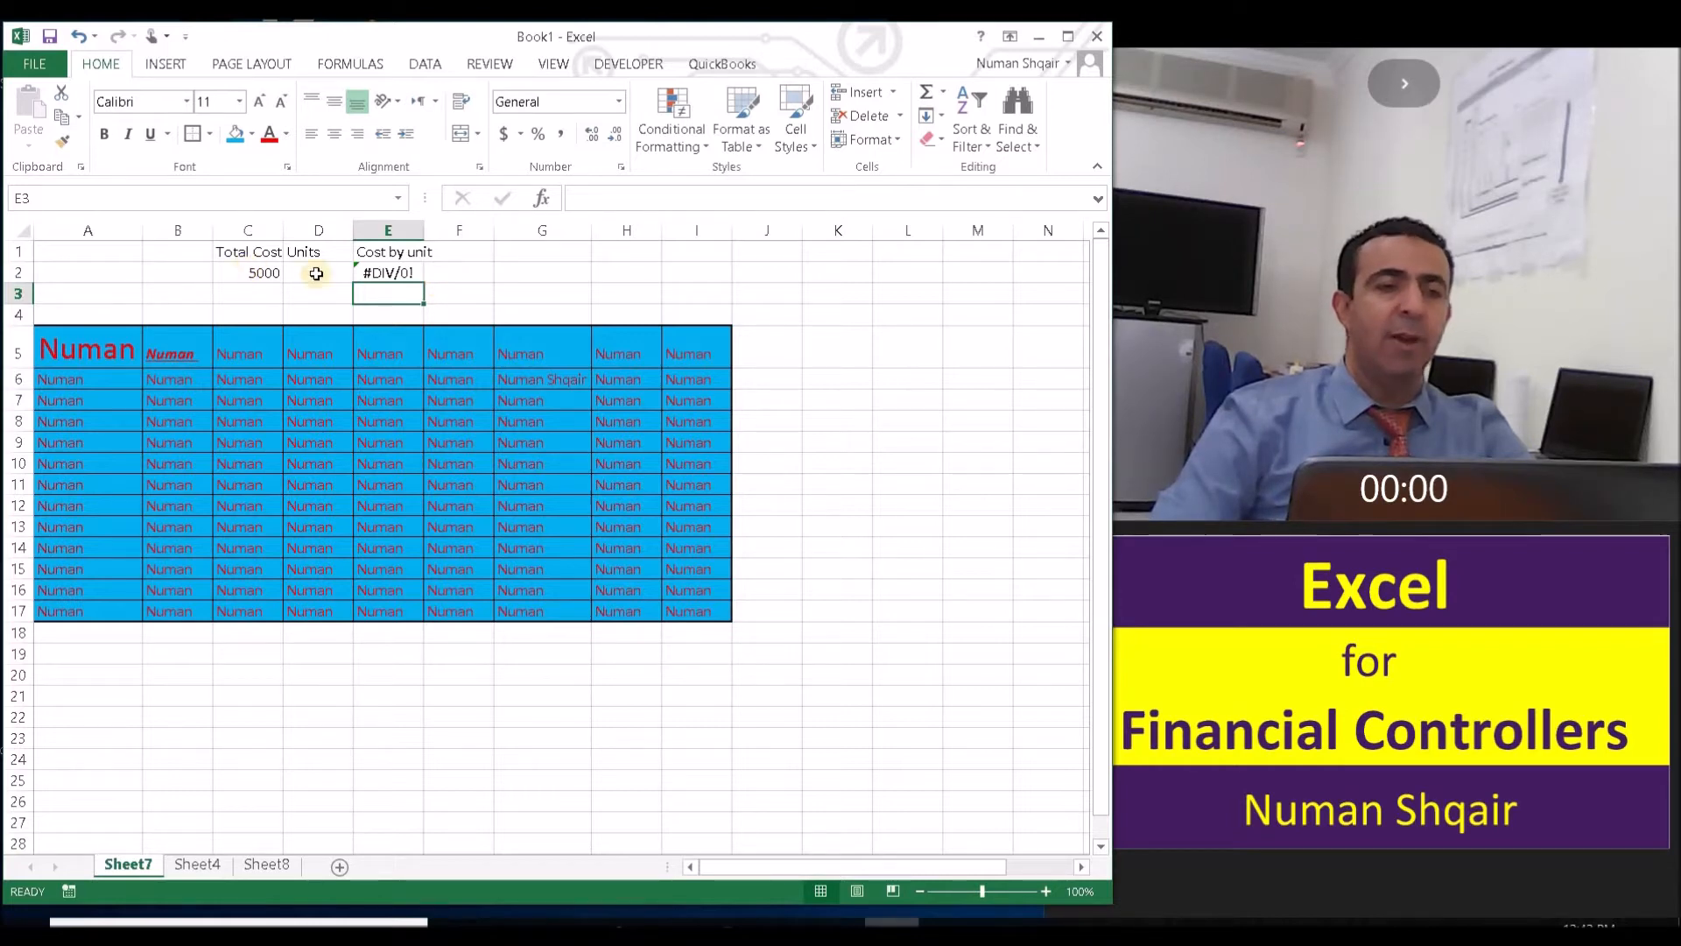
- Enter 20 as the number of units in cell D2
click(406, 272)
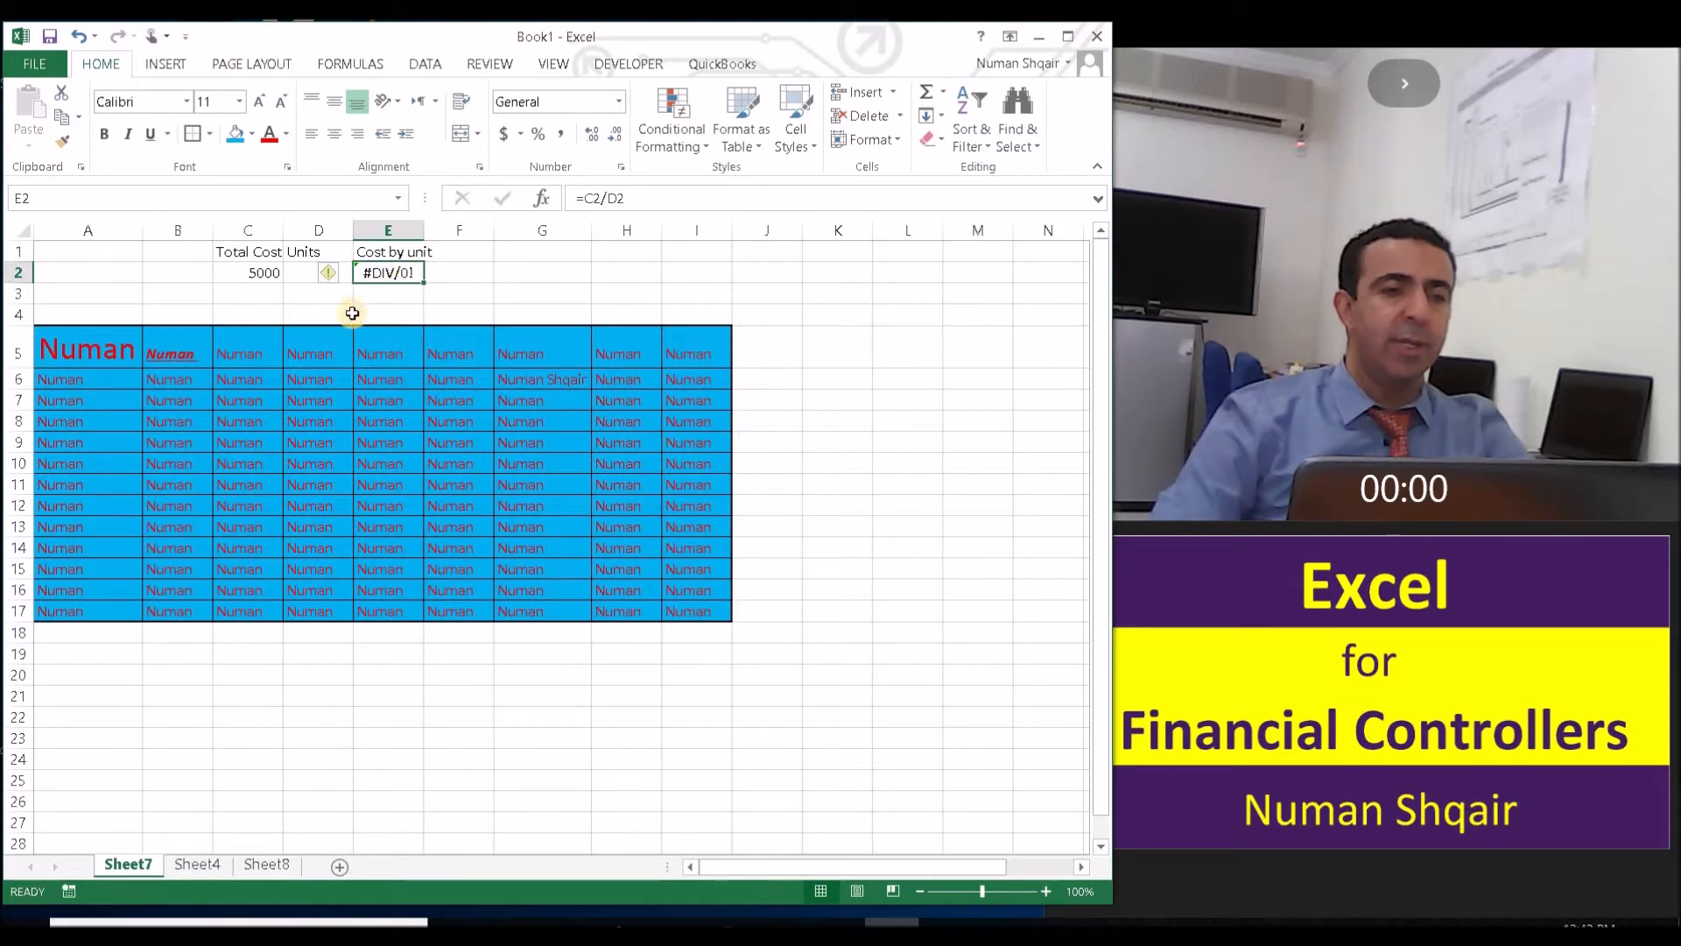
click(292, 272)
text(20)
key(Return)
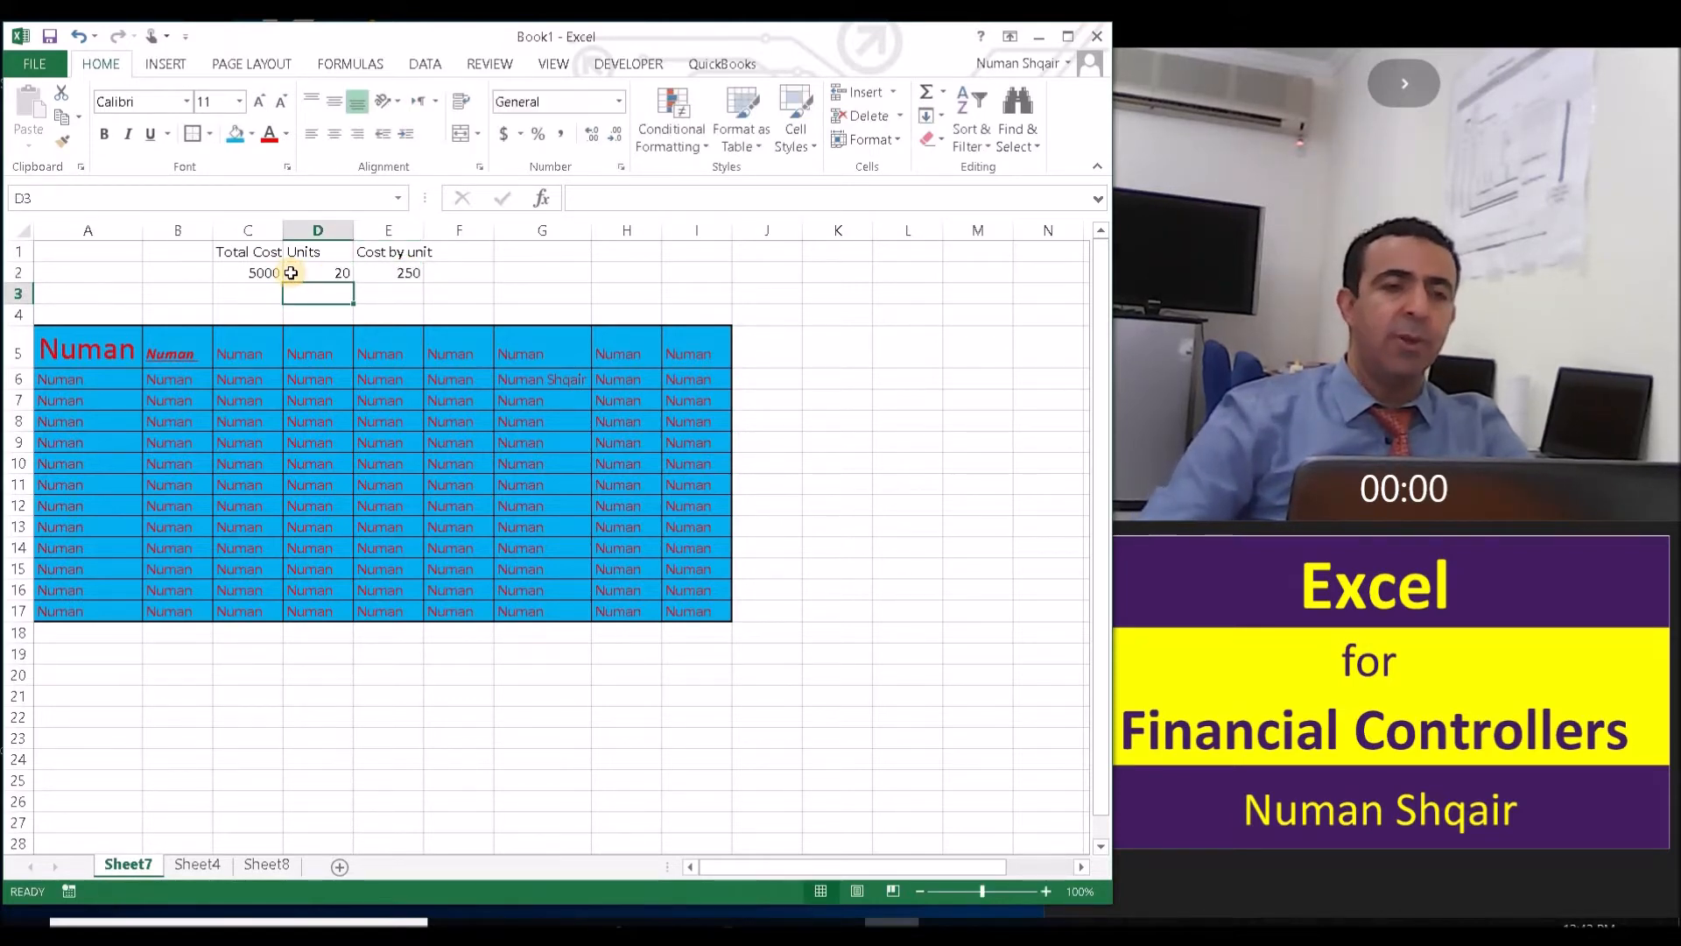
- Change the formula in cell E2 to =C2/D, removing the row number from the divisor
click(402, 276)
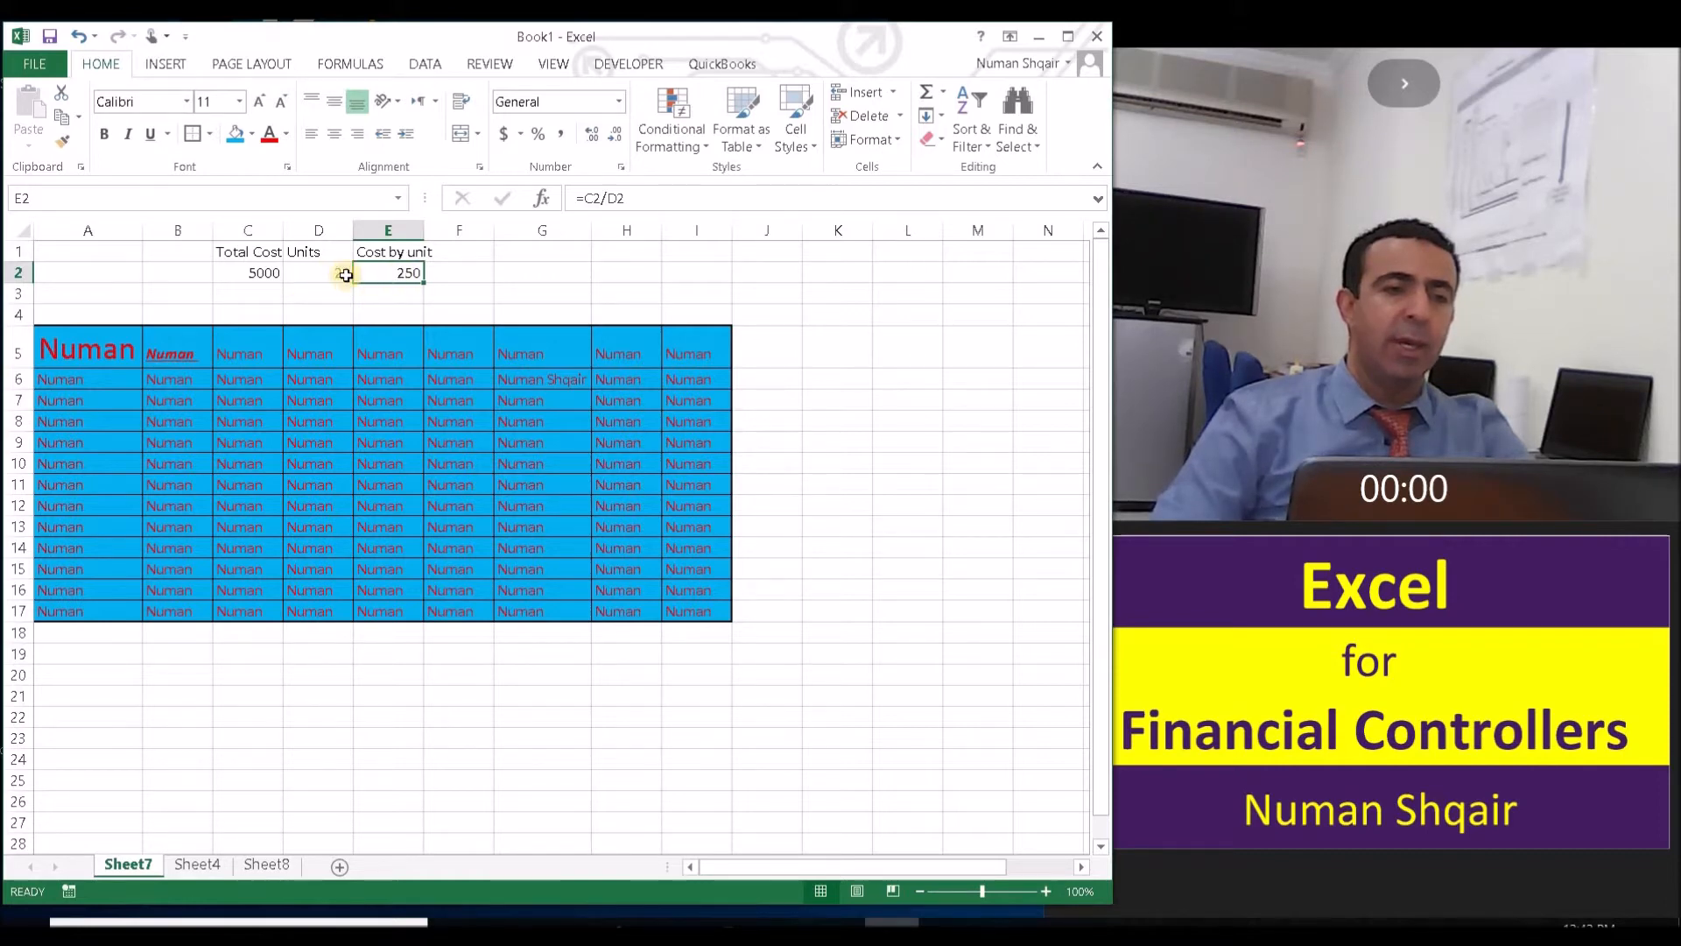
click(624, 200)
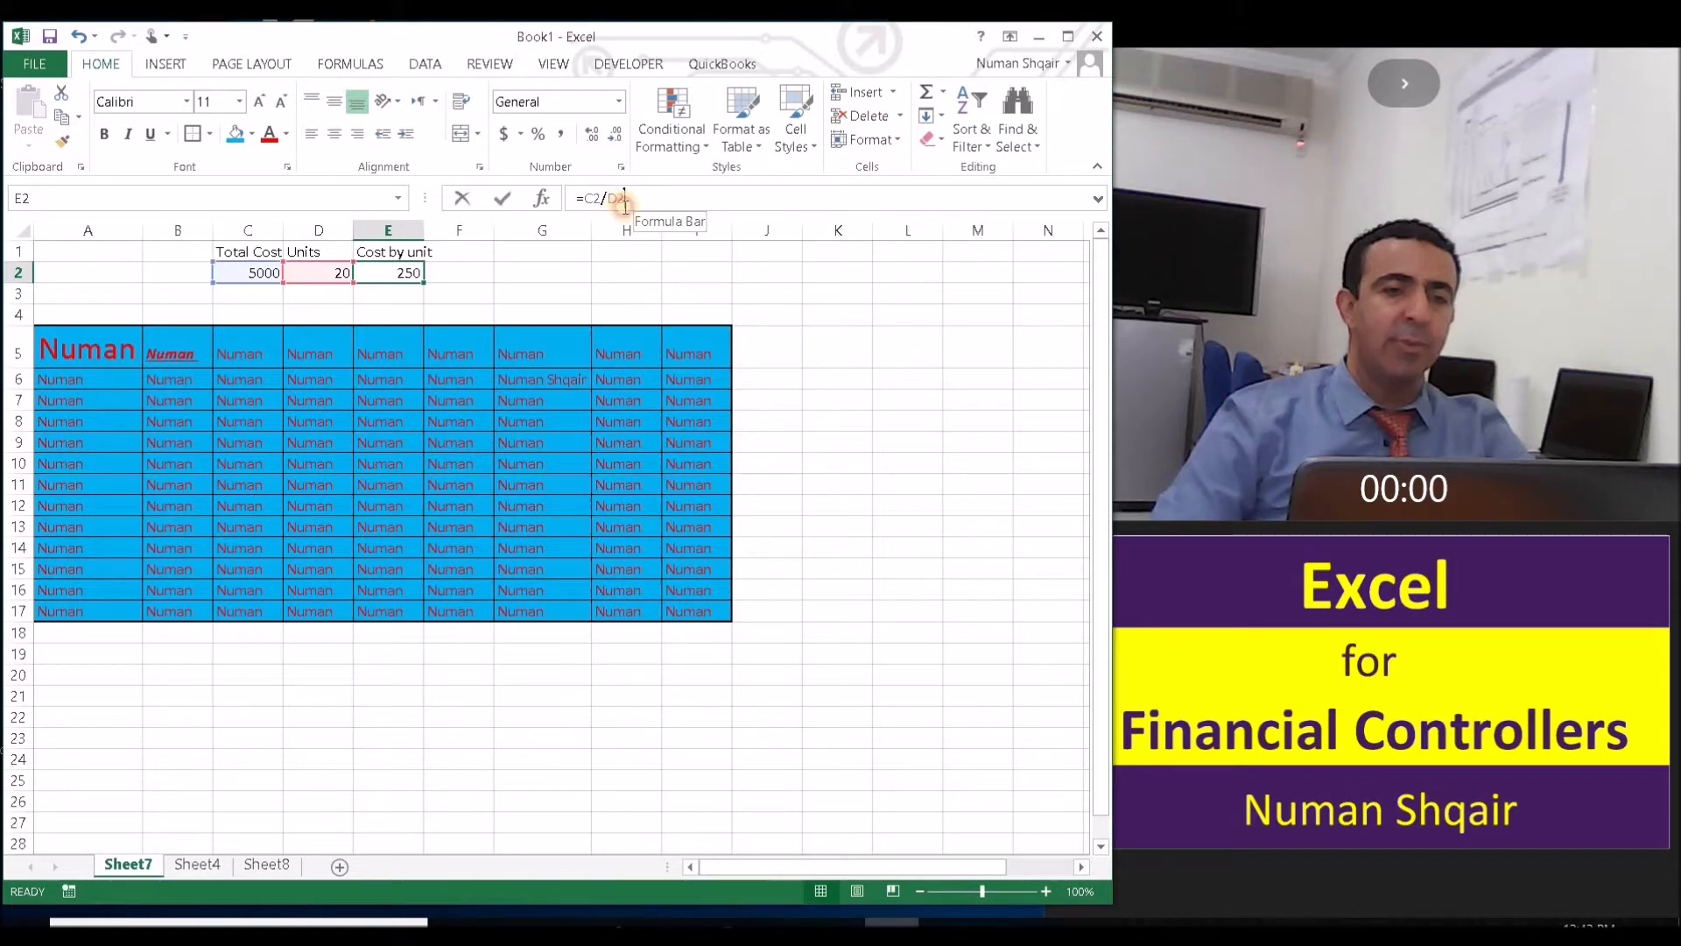
key(BackSpace)
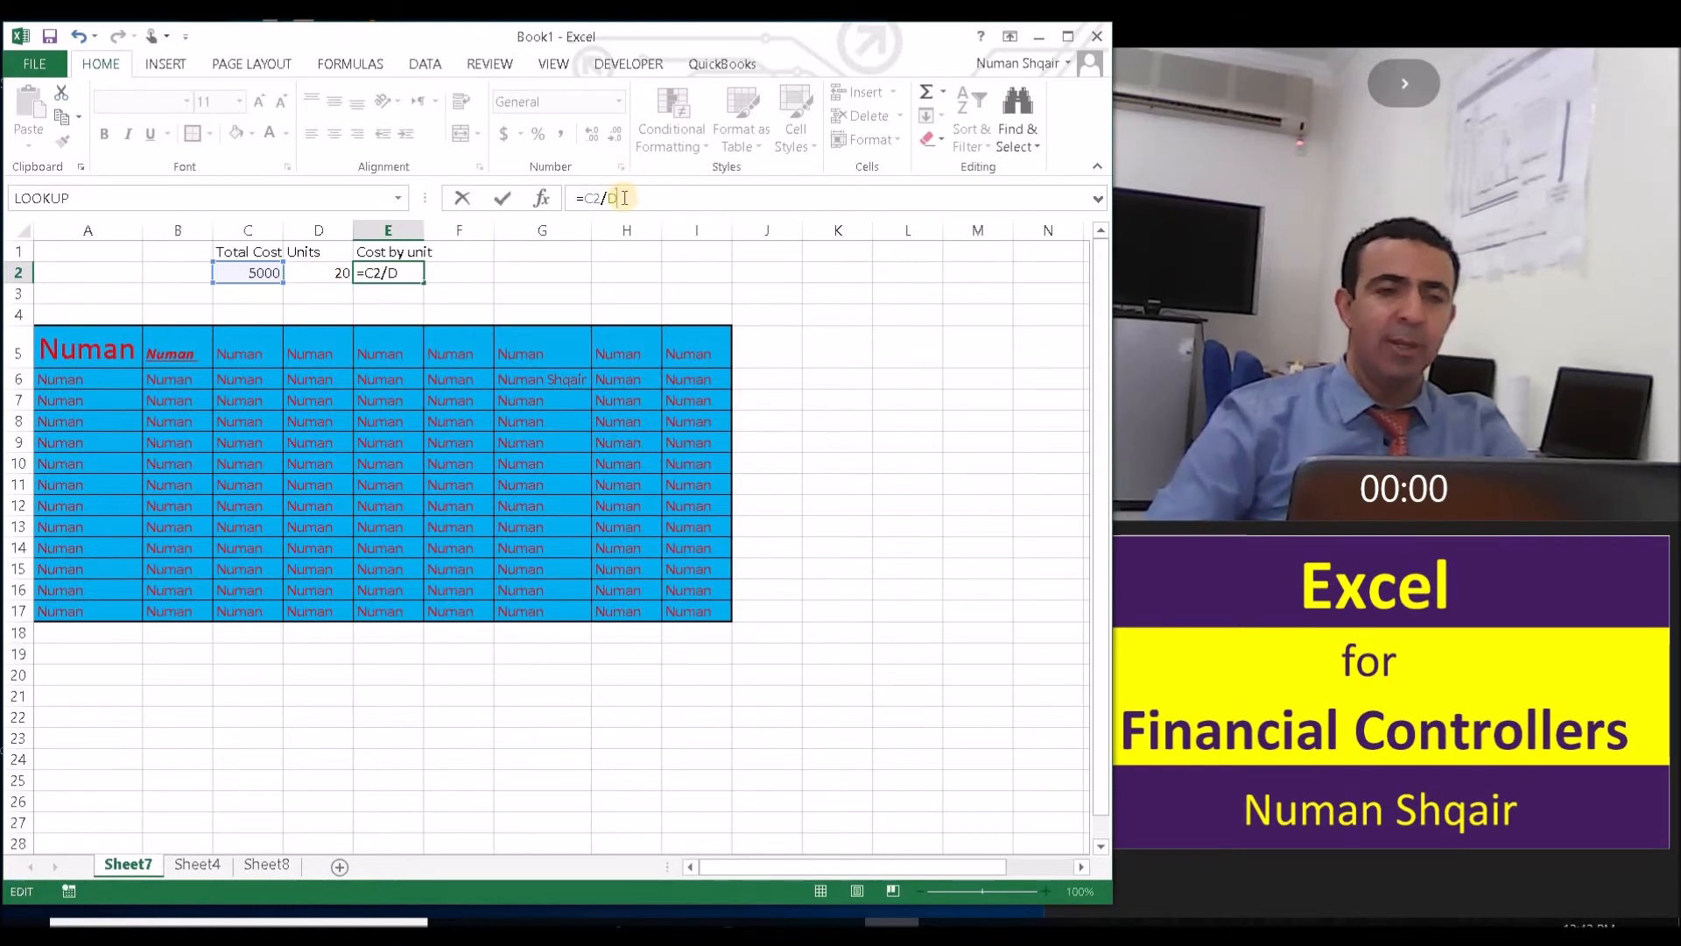
key(Return)
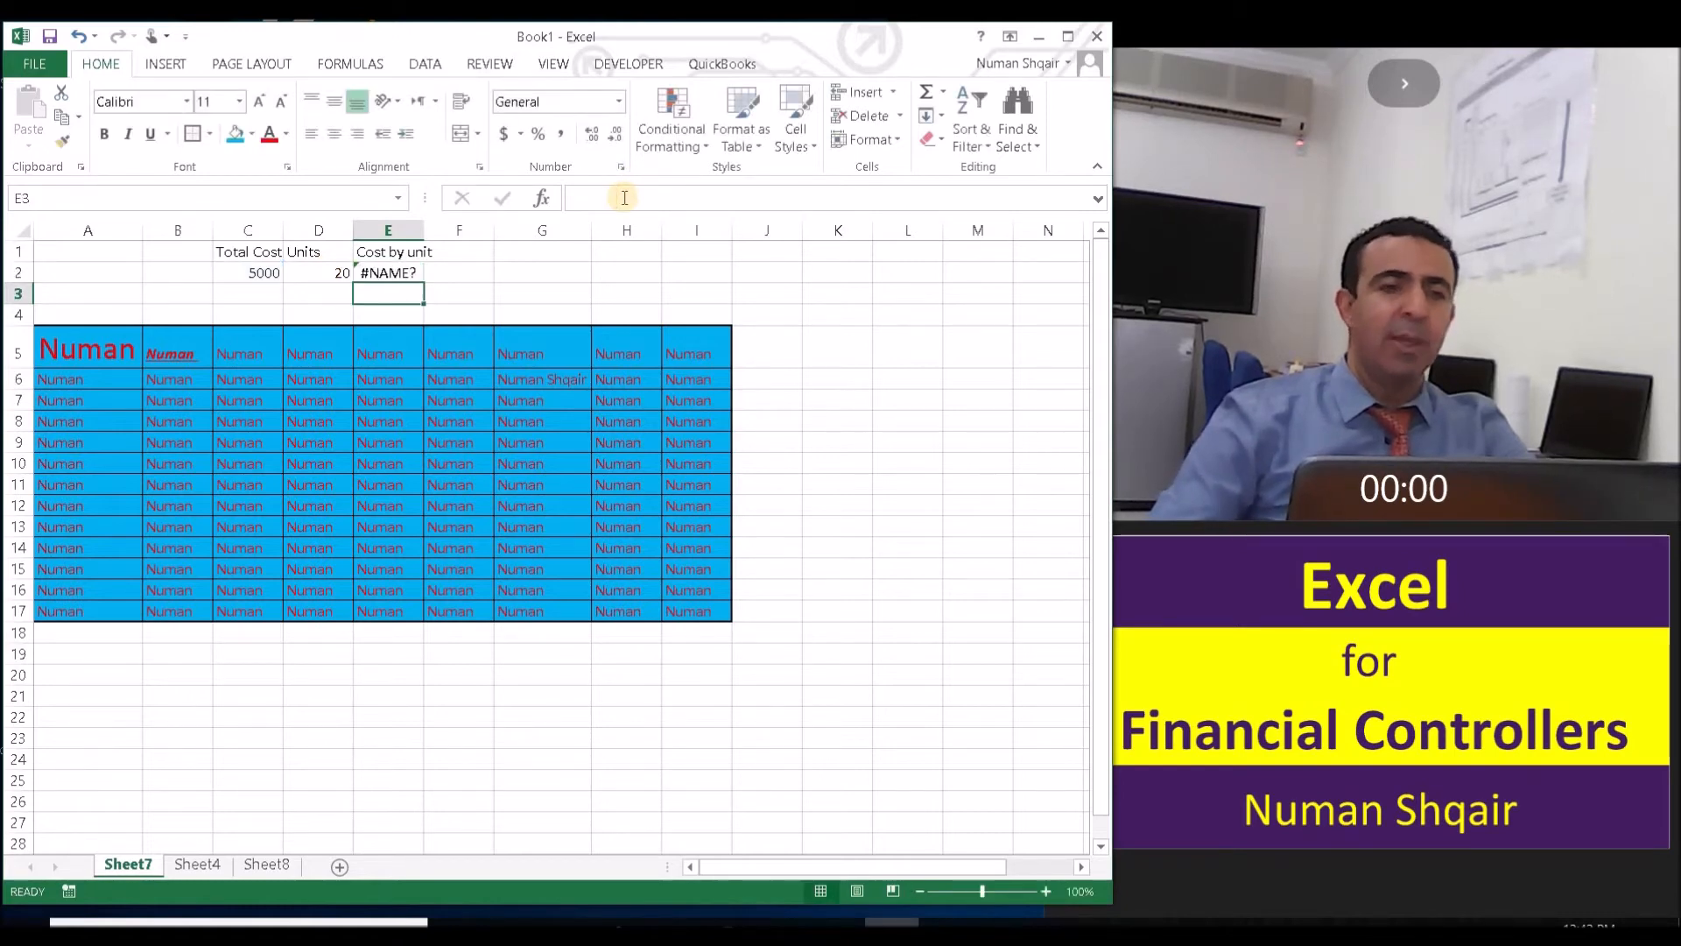
- Correct the formula in cell E2 to =C2/D2
click(394, 273)
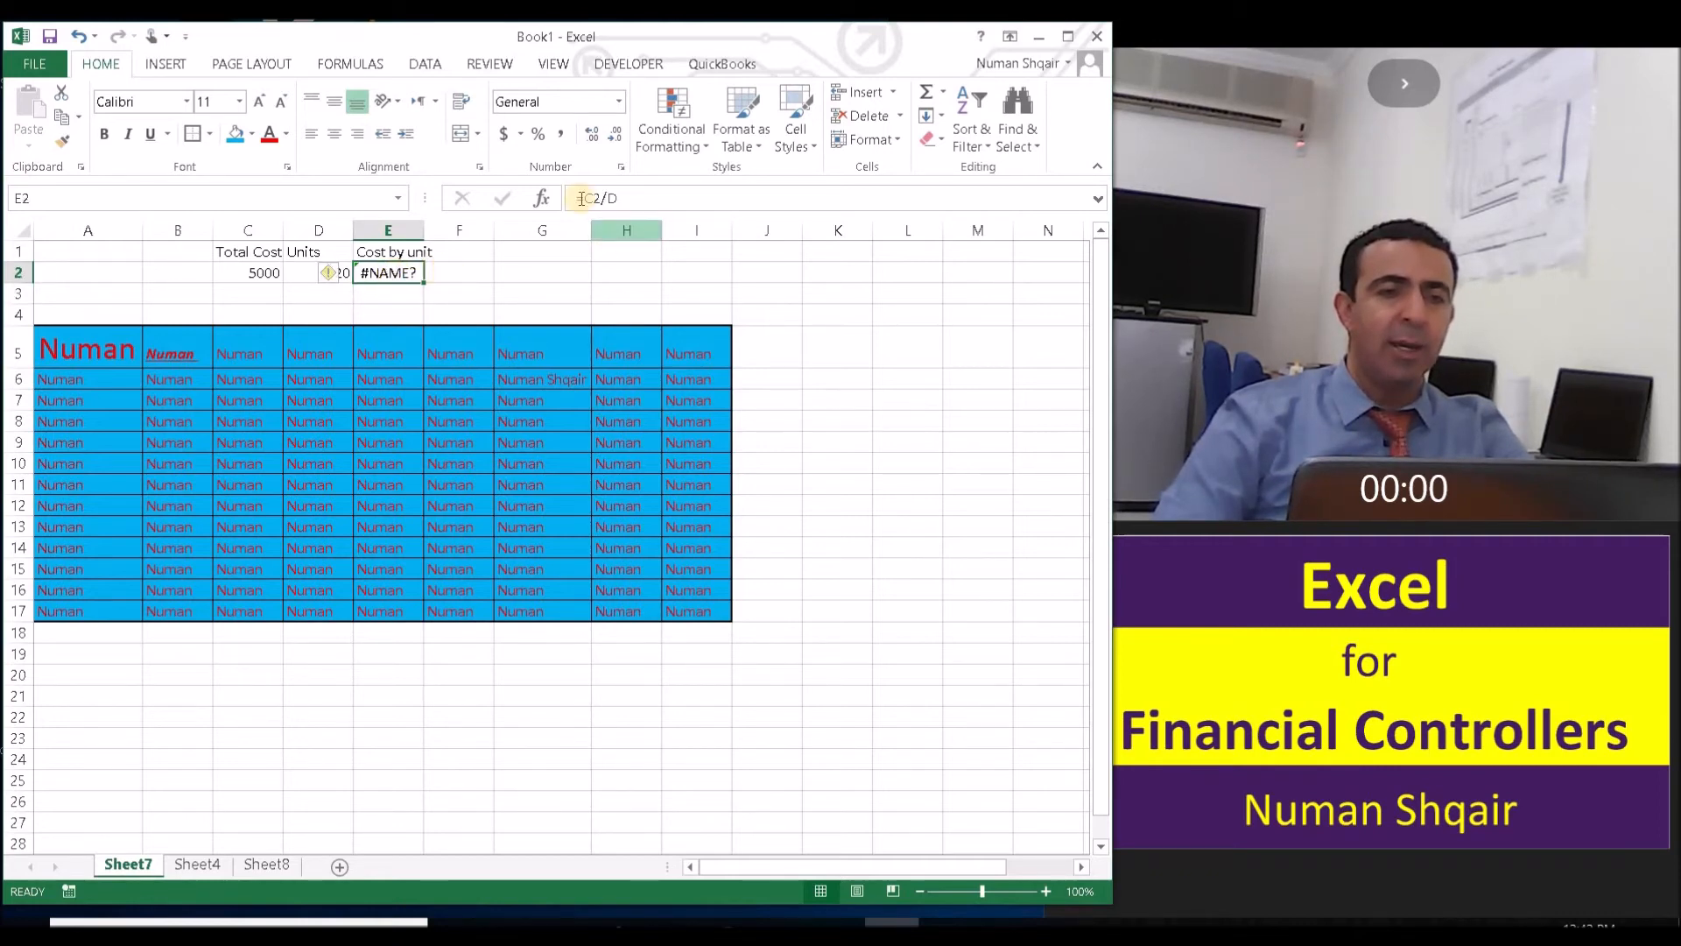
click(618, 199)
text(2)
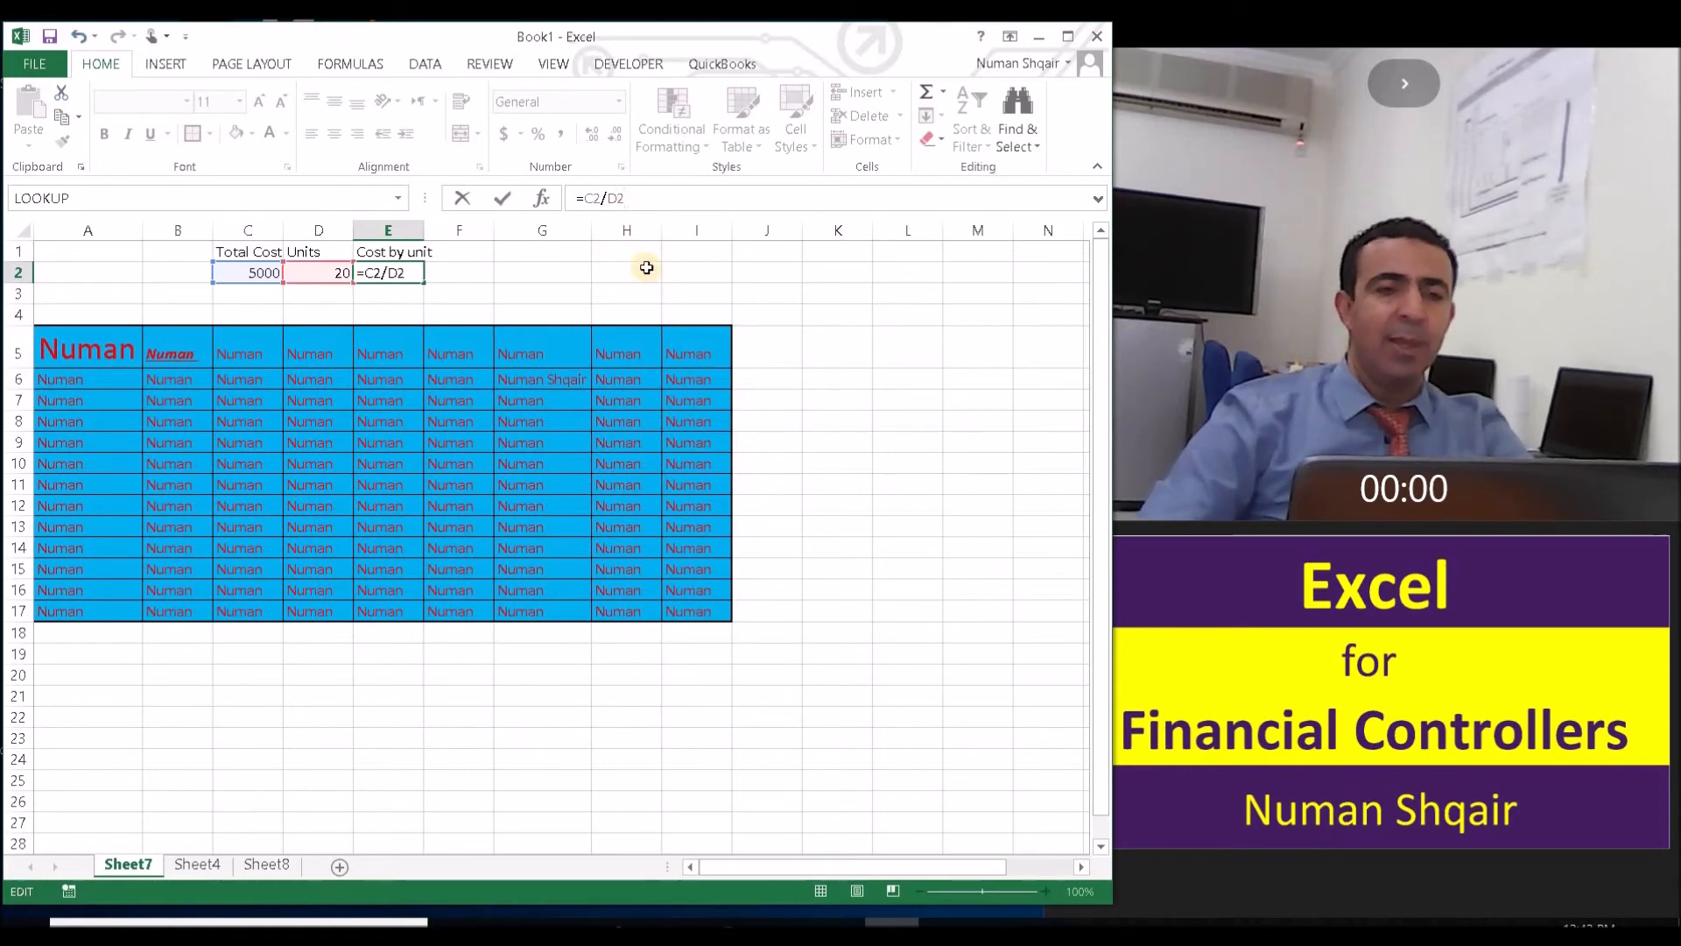
key(Return)
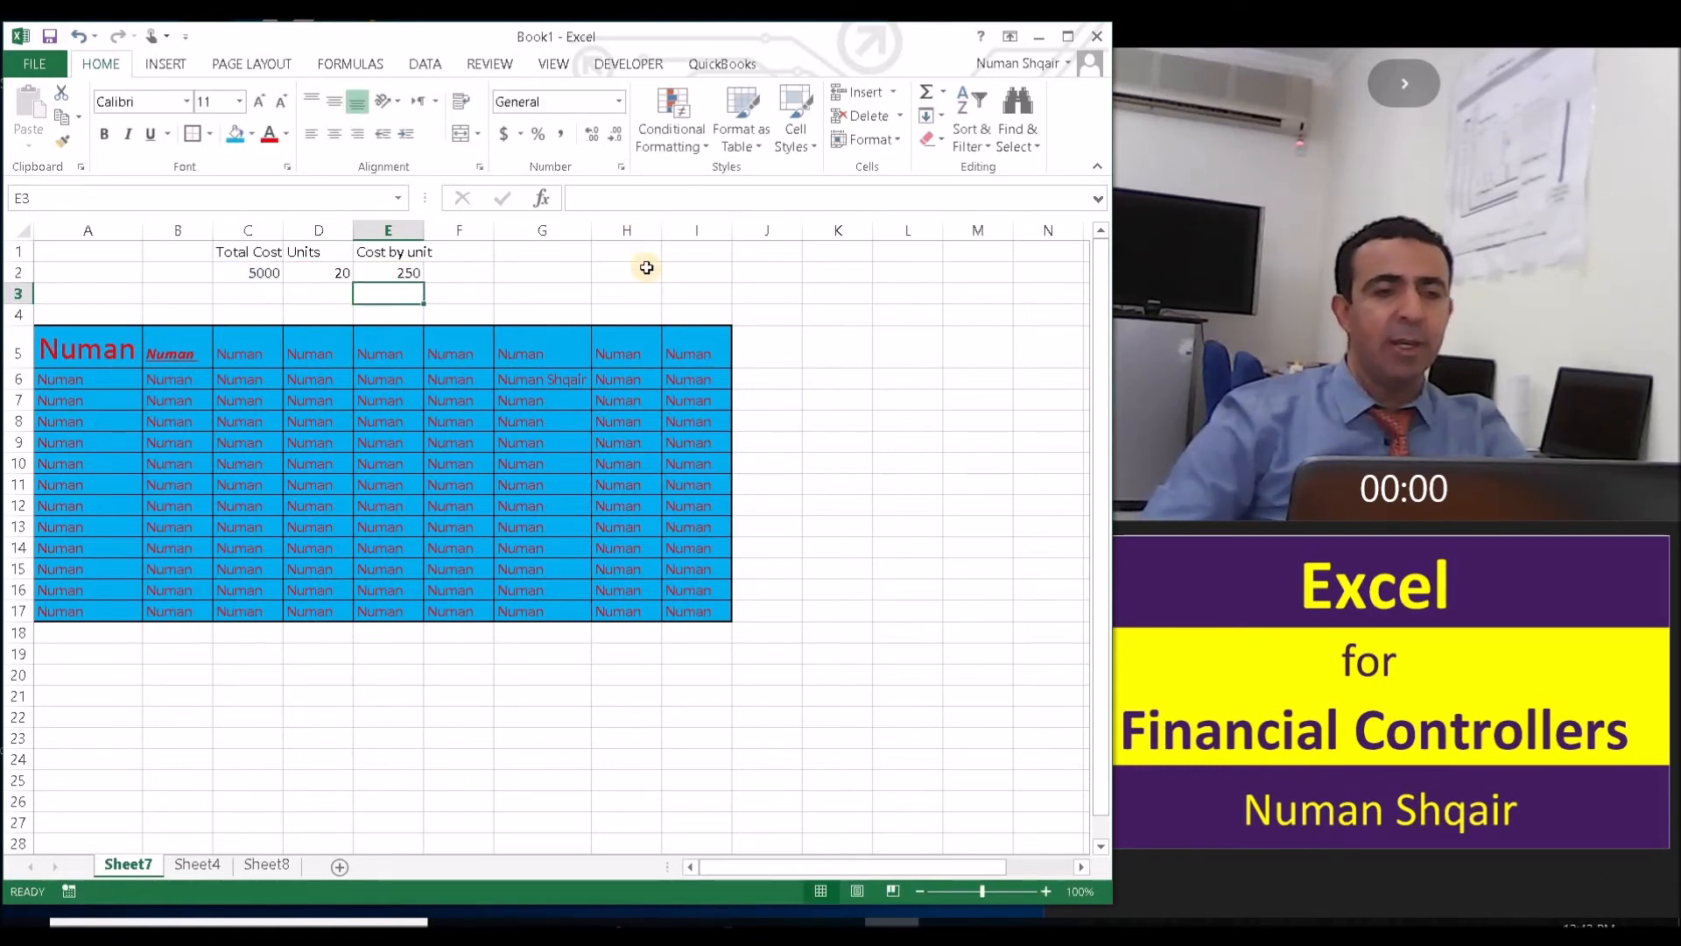
click(459, 290)
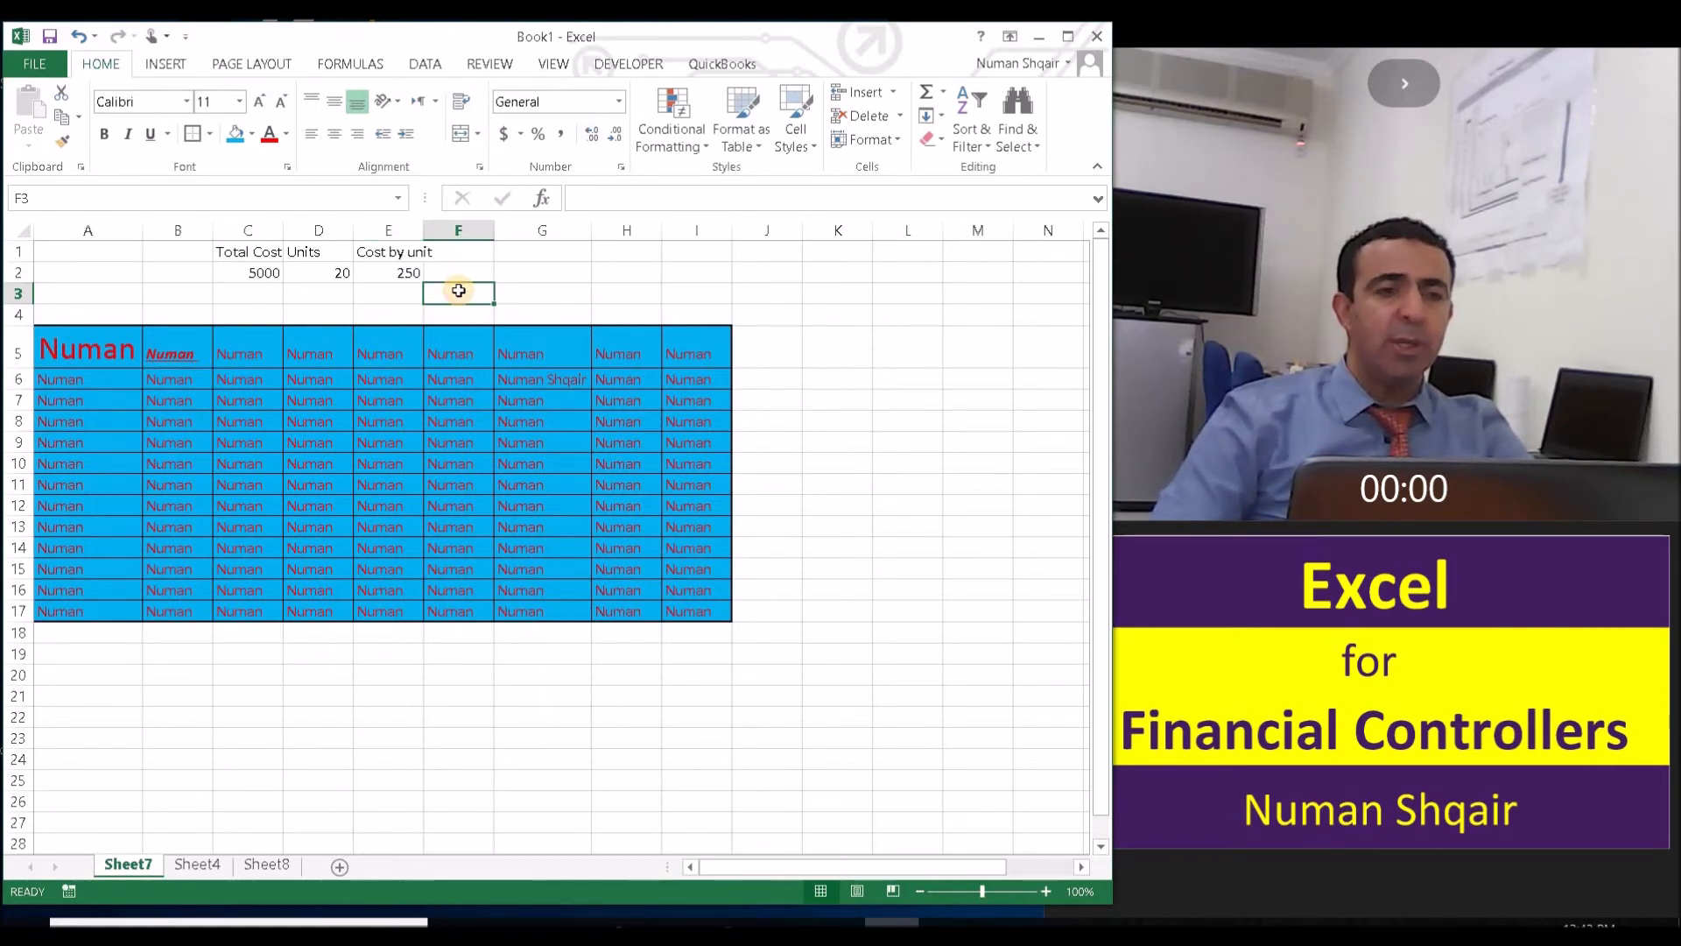